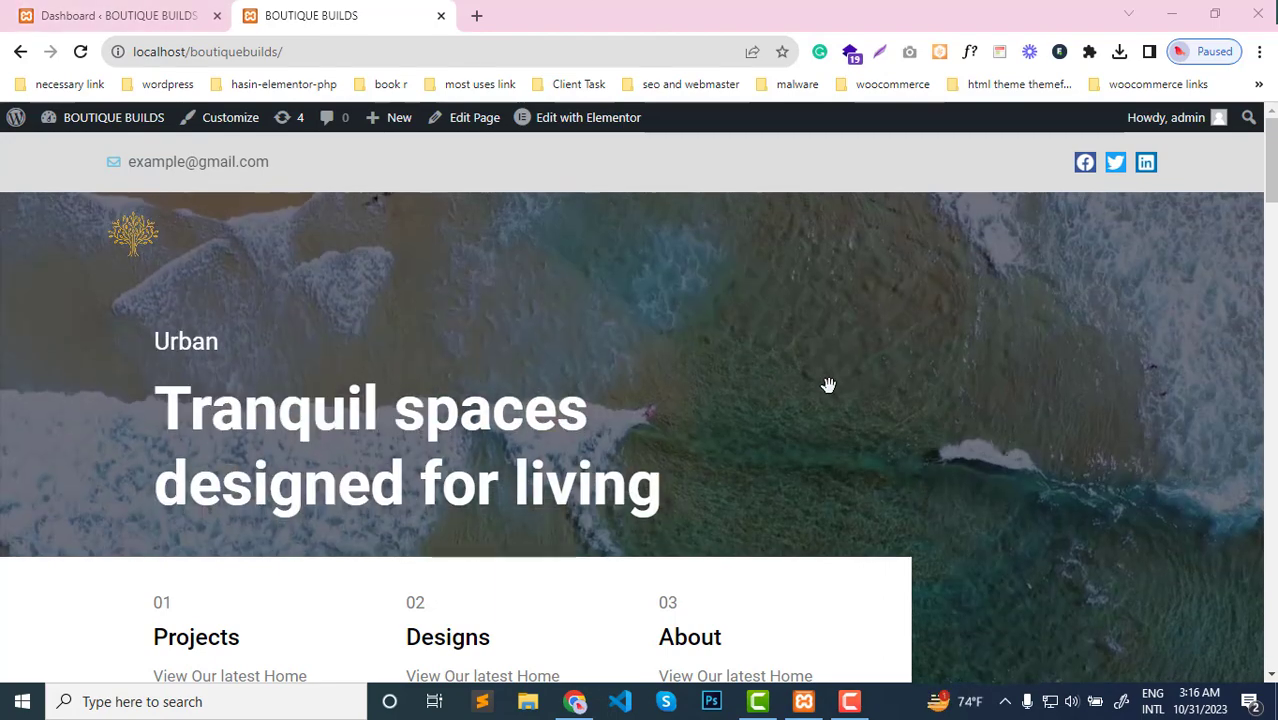
{"action": "scroll", "coordinate": [828, 385], "scroll_direction": "down", "scroll_amount": 5}
{"action": "scroll", "coordinate": [826, 385], "scroll_direction": "up", "scroll_amount": 5}
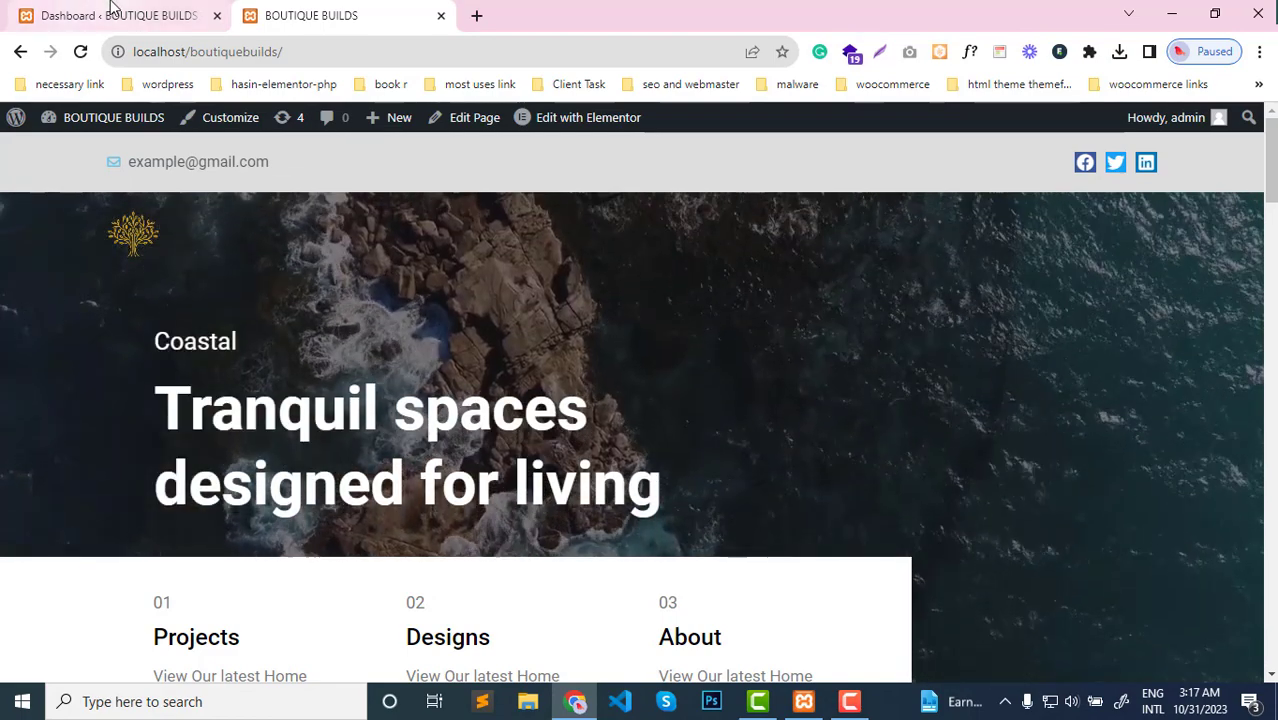
Open the Popups and Theme Builder template pages from the WordPress dashboard in separate tabs and show the Popups list
{"action": "left_click", "coordinate": [113, 12]}
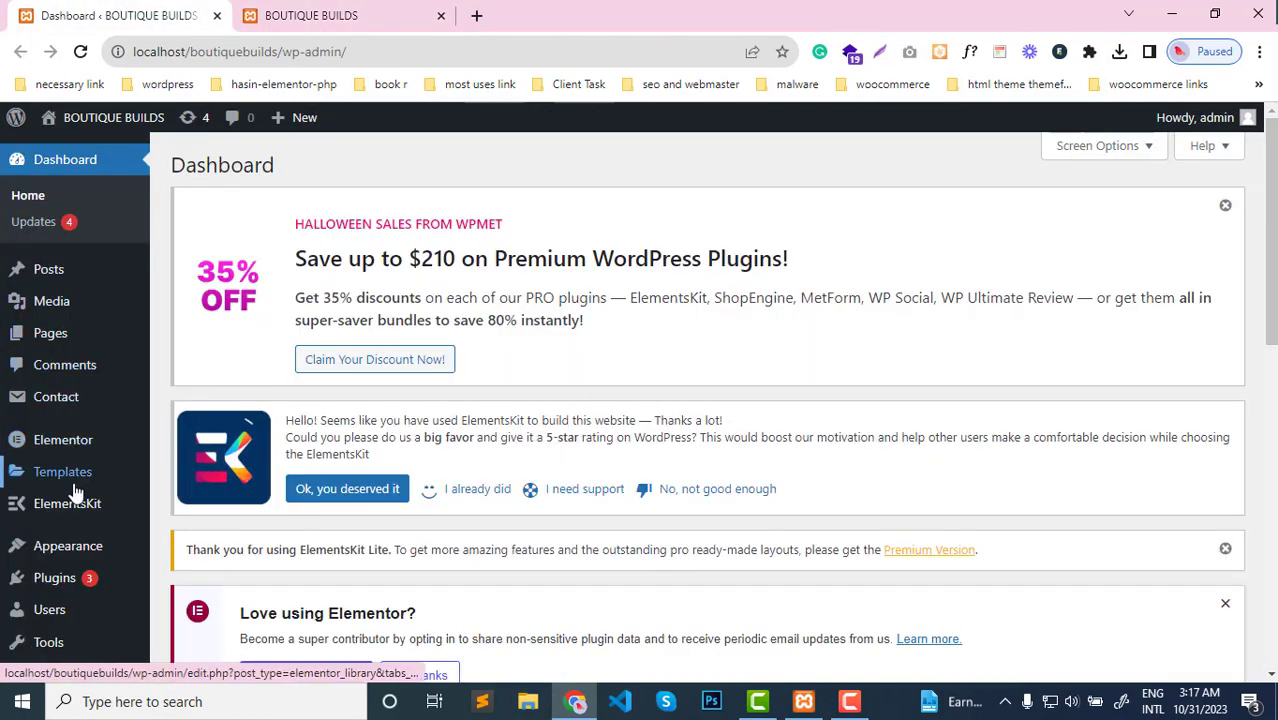
{"action": "mouse_move", "coordinate": [75, 478]}
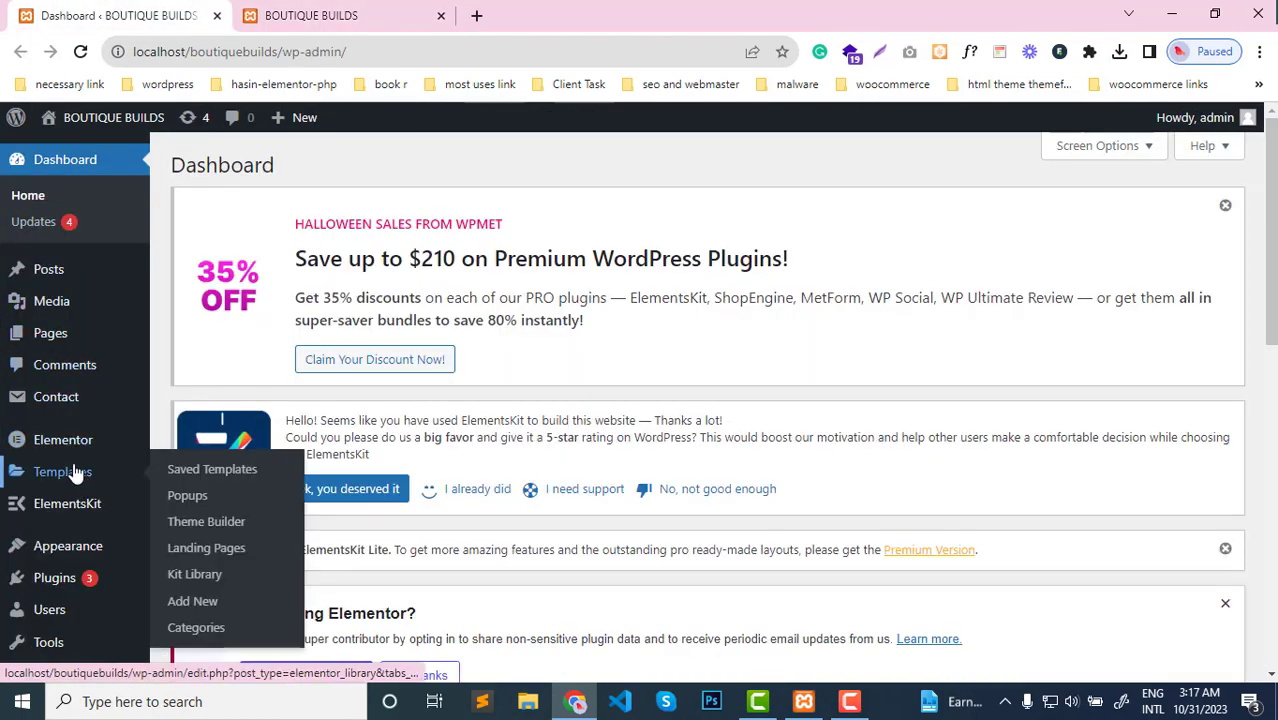
{"action": "middle_click", "coordinate": [199, 503]}
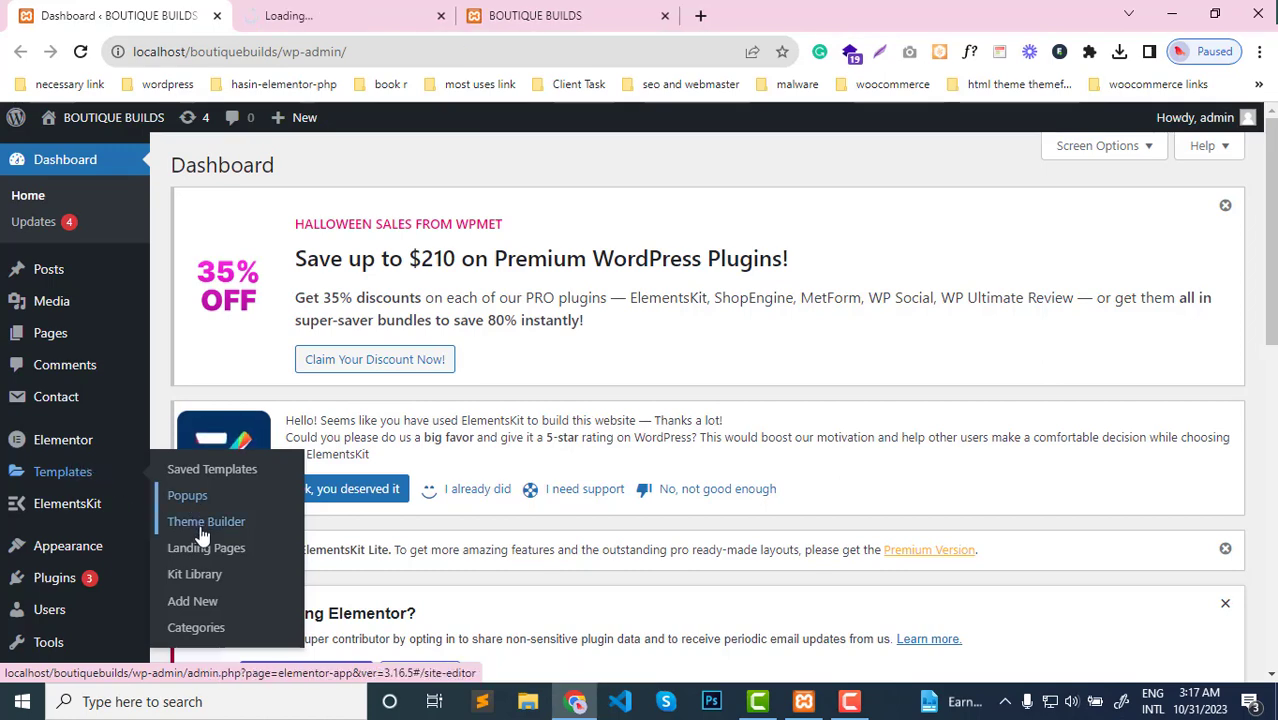
{"action": "middle_click", "coordinate": [201, 532]}
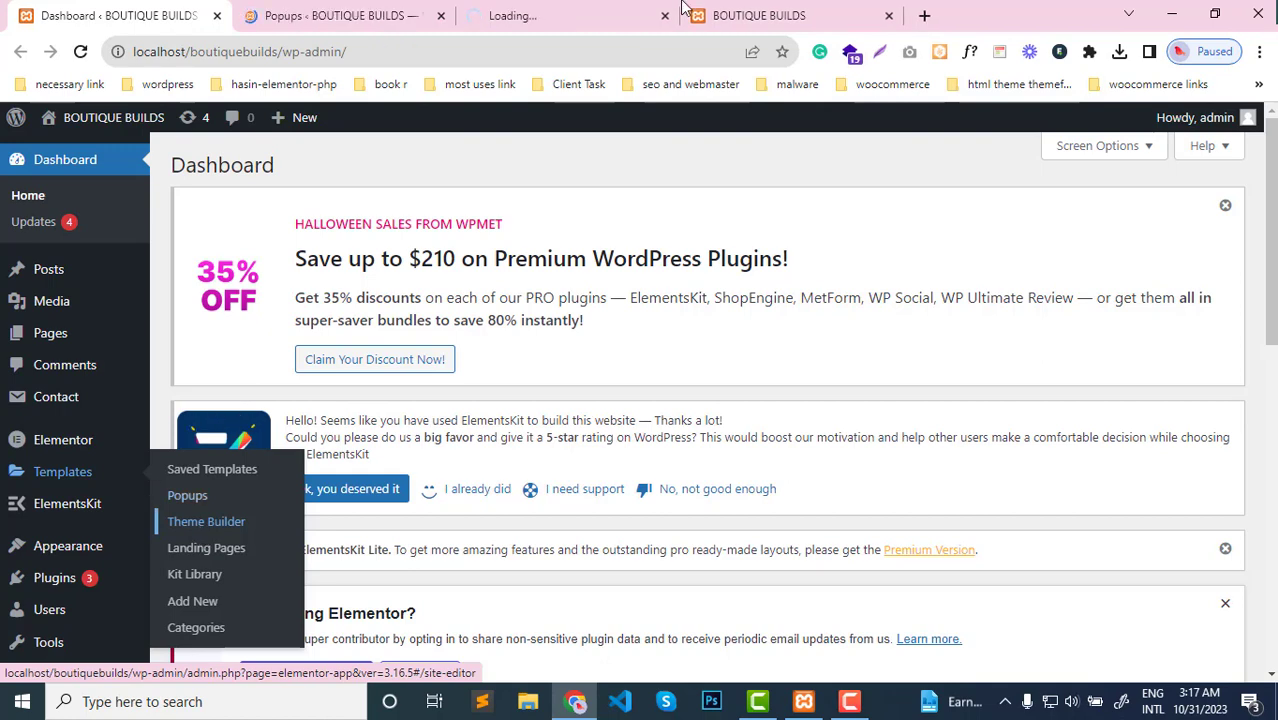
{"action": "left_click", "coordinate": [602, 8]}
{"action": "left_click", "coordinate": [777, 6]}
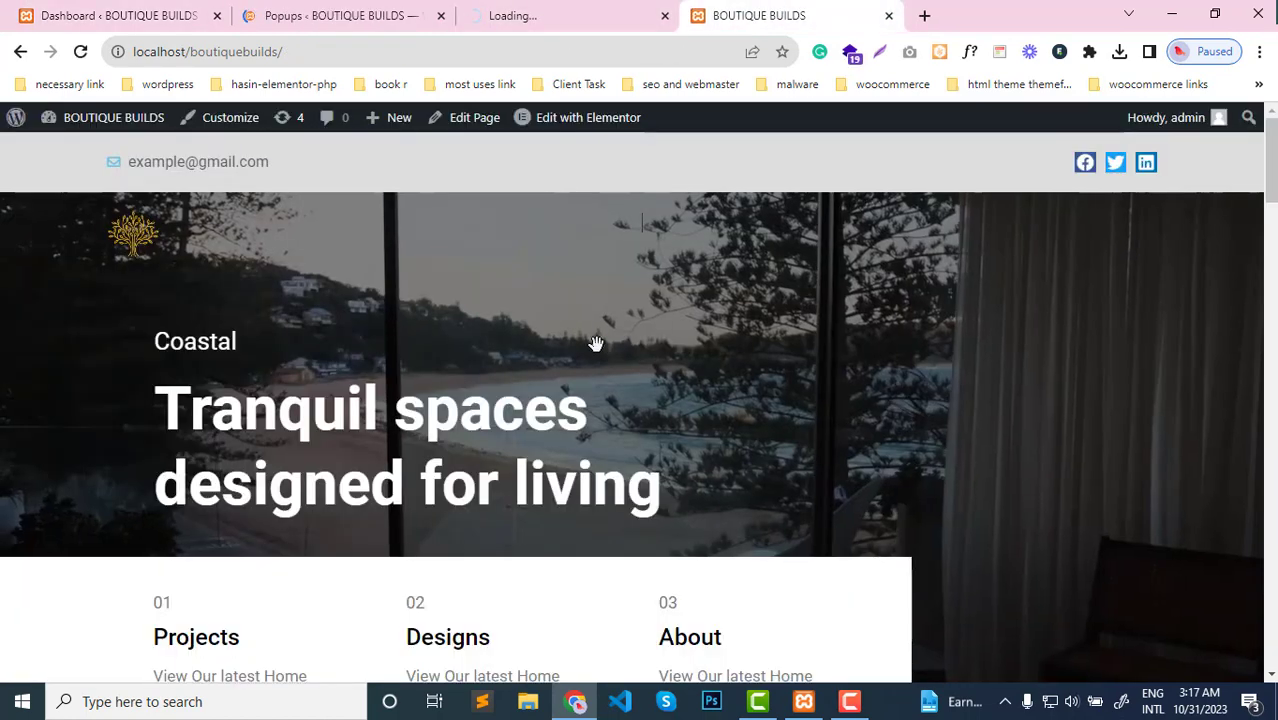
{"action": "left_click", "coordinate": [580, 8]}
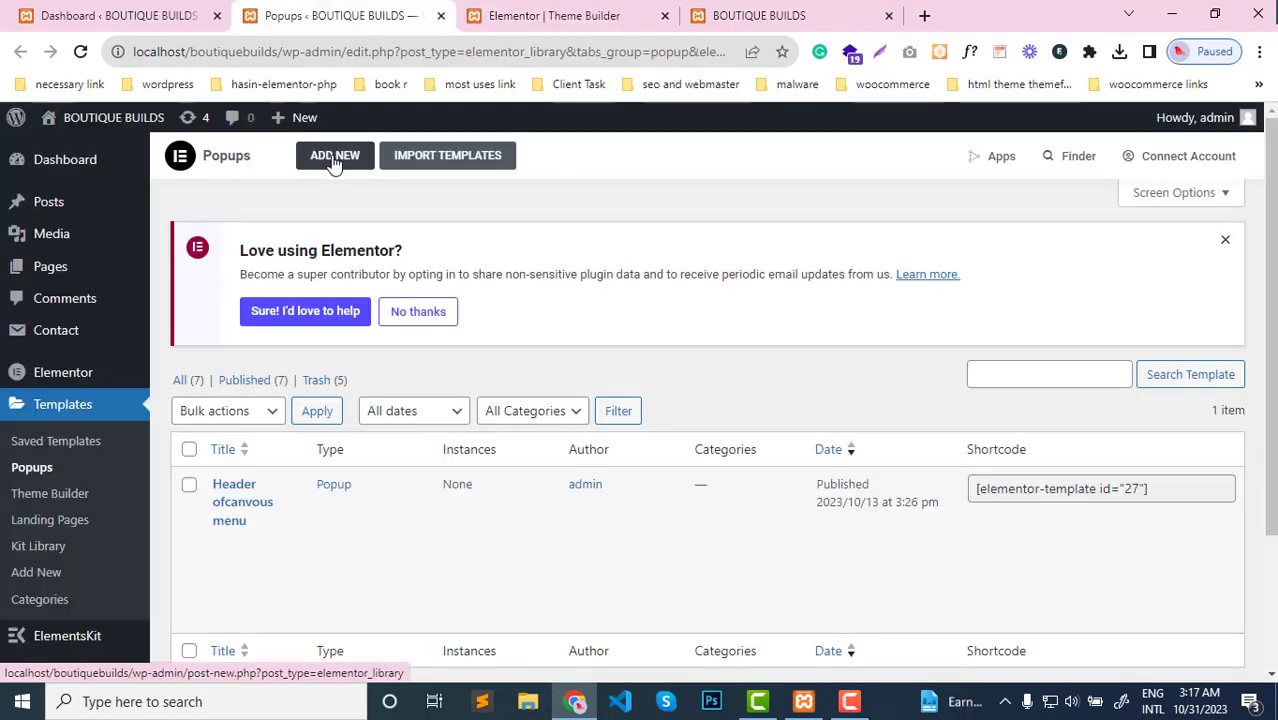
Create a new Popup template named "tutorial menu" and dismiss the template library
{"action": "left_click", "coordinate": [334, 158]}
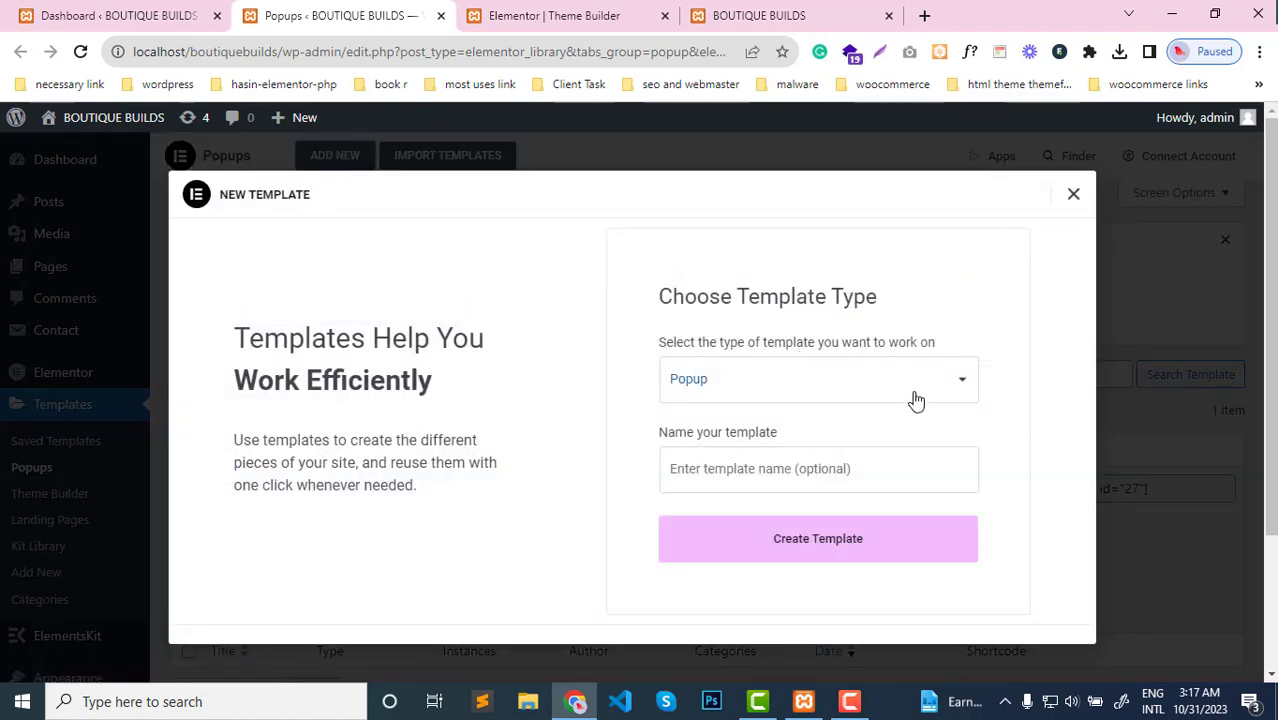
{"action": "left_click", "coordinate": [740, 467]}
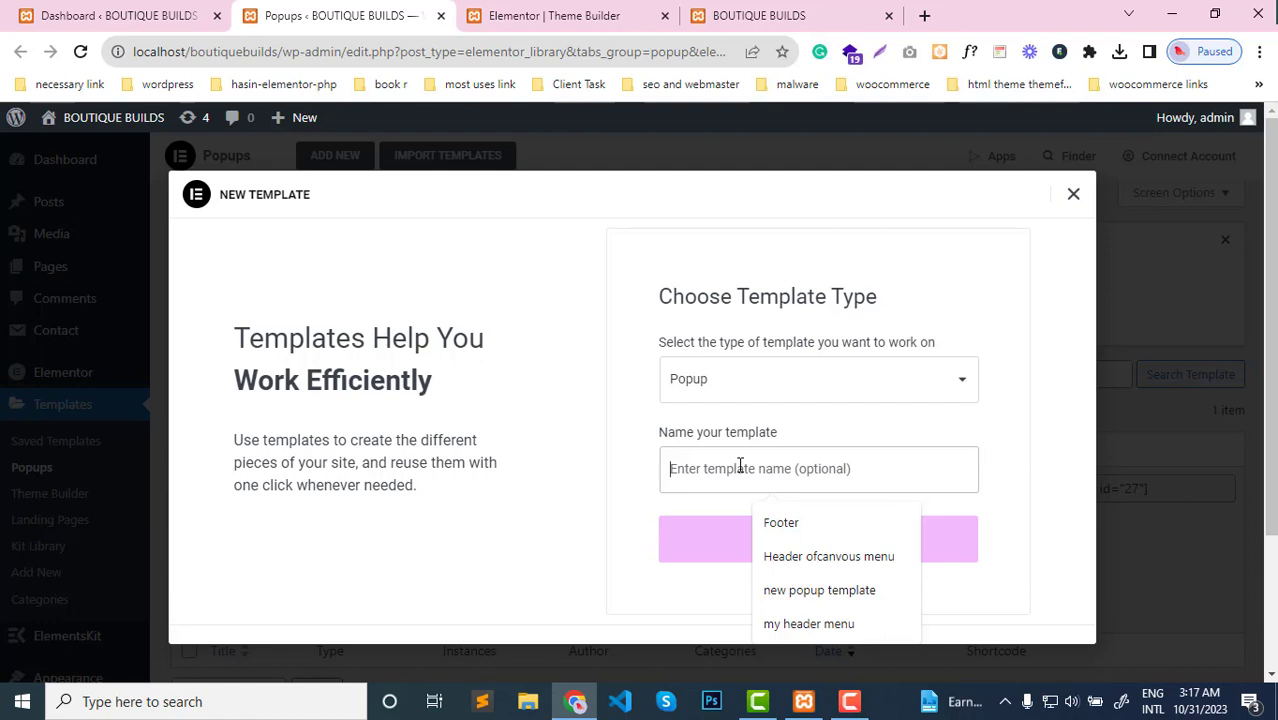
{"action": "type", "text": "t"}
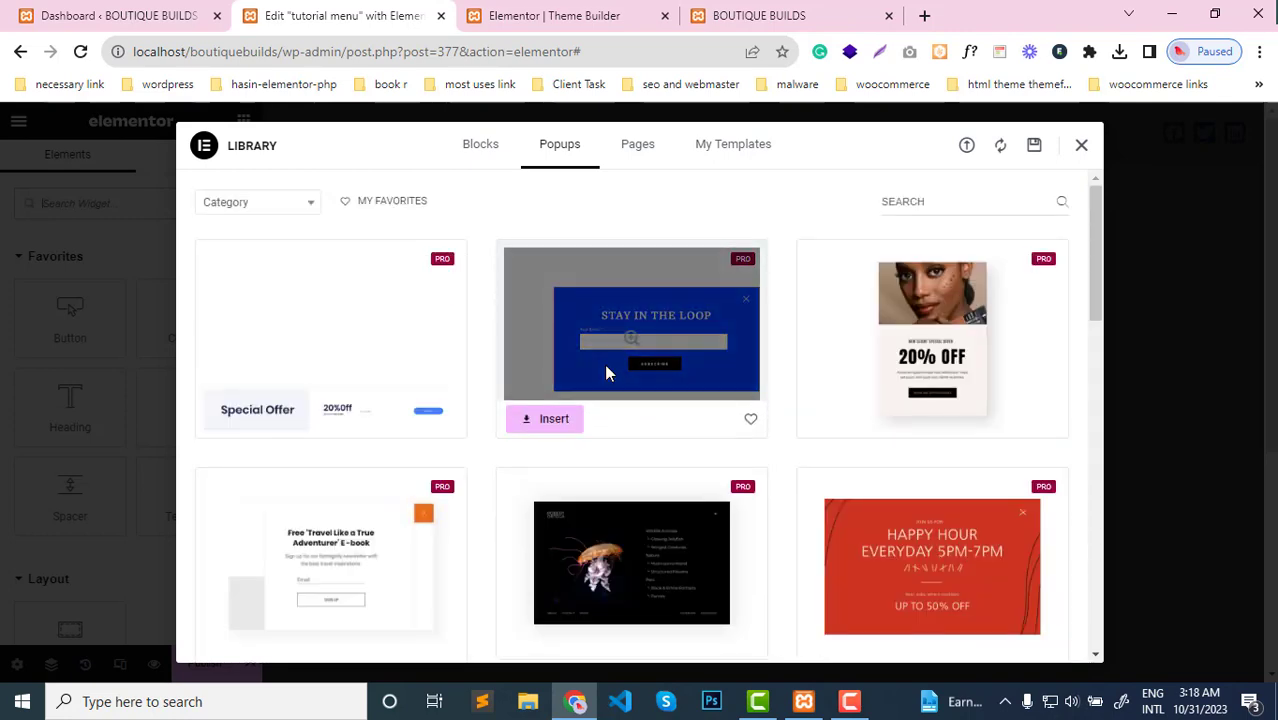
{"action": "left_click", "coordinate": [1083, 148]}
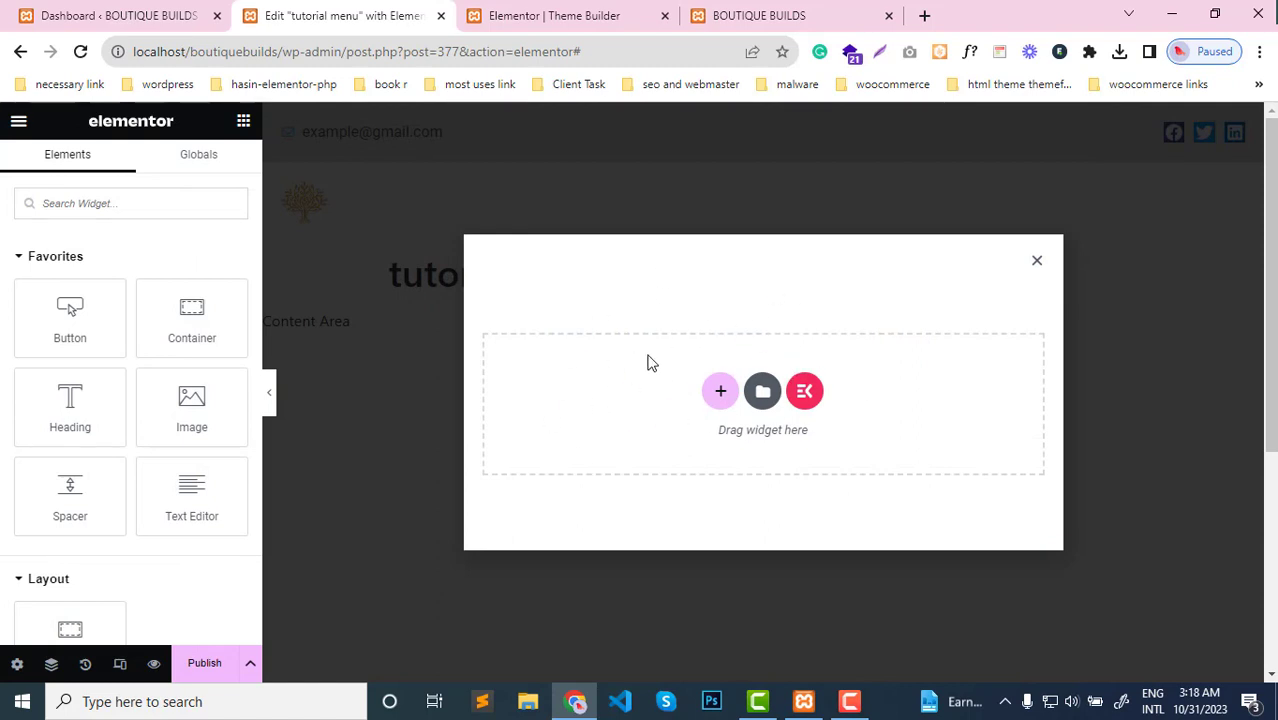
Open the popup's settings and set its horizontal position to Right
{"action": "left_click", "coordinate": [17, 666]}
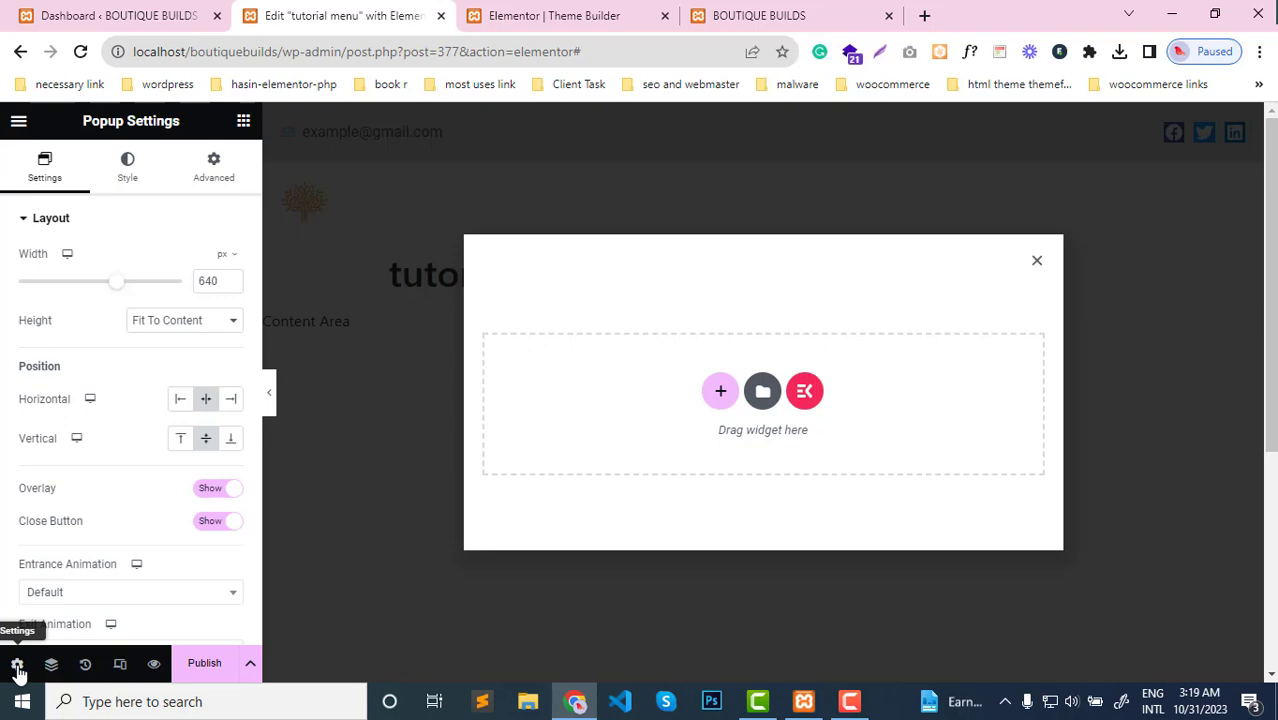
{"action": "scroll", "coordinate": [62, 570], "scroll_direction": "down", "scroll_amount": 2}
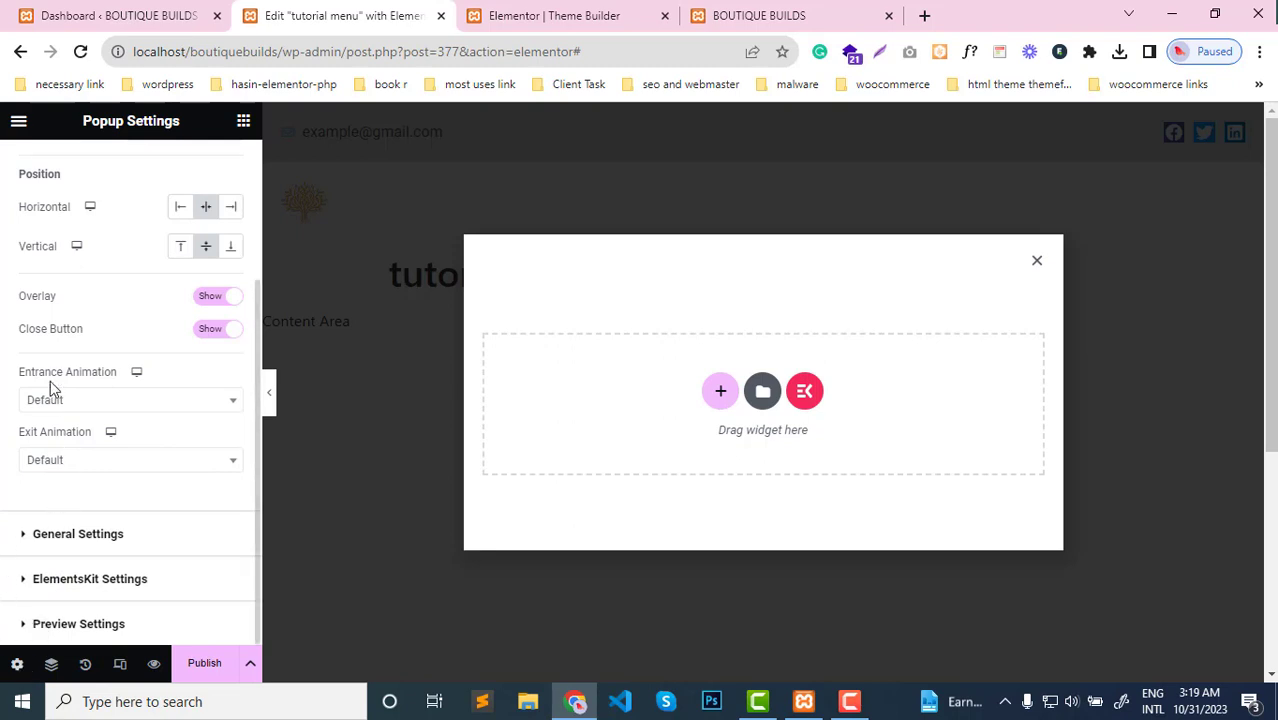
{"action": "scroll", "coordinate": [58, 342], "scroll_direction": "up", "scroll_amount": 2}
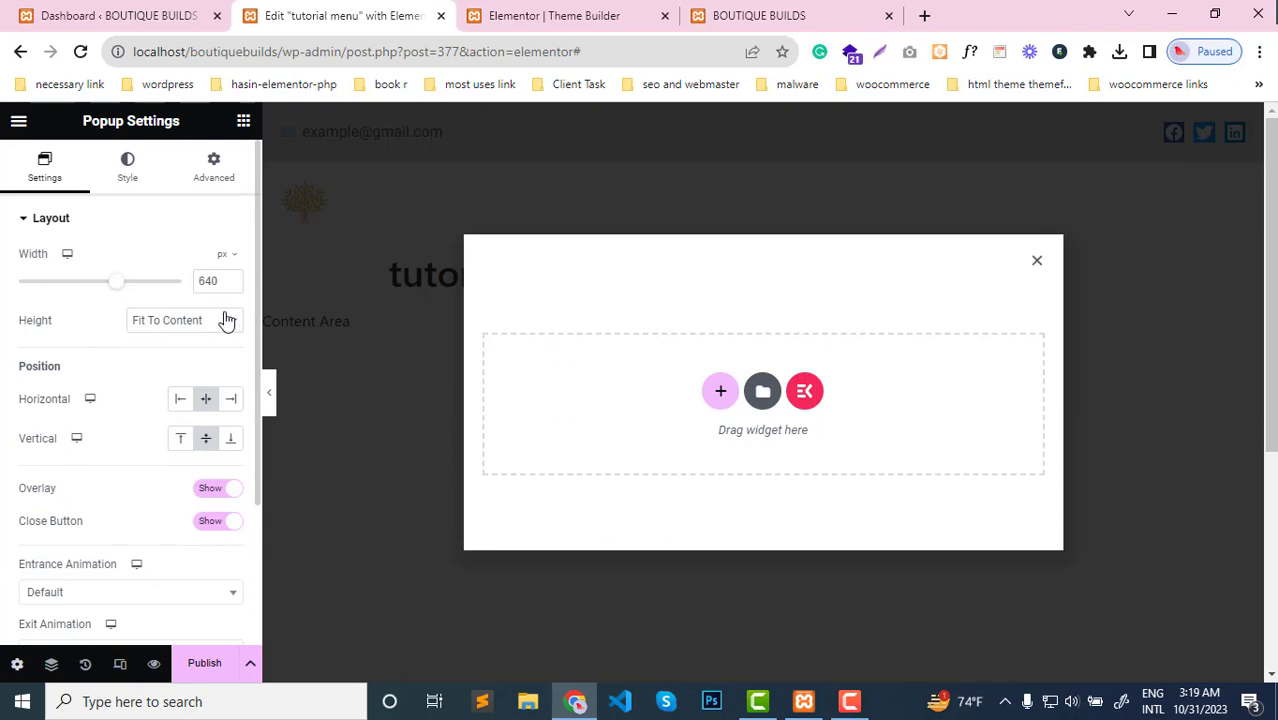
{"action": "left_click", "coordinate": [233, 401]}
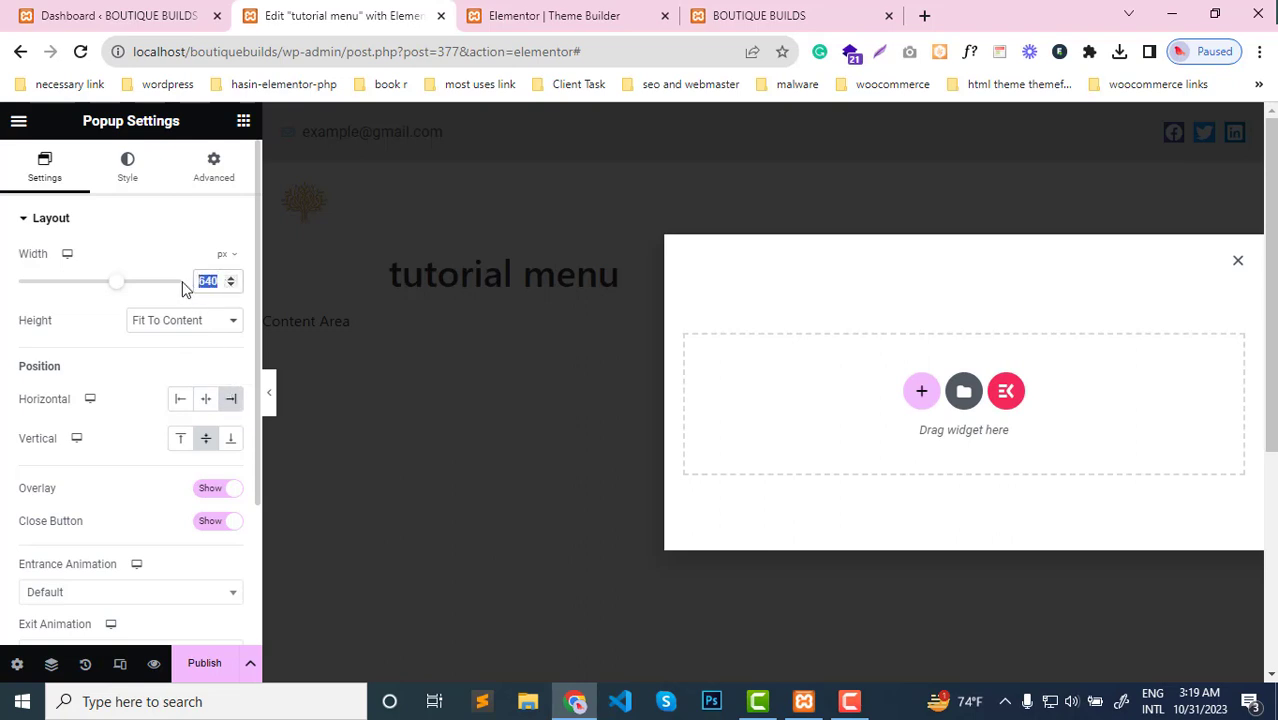
Try a popup width of 400 px
{"action": "type", "text": "400"}
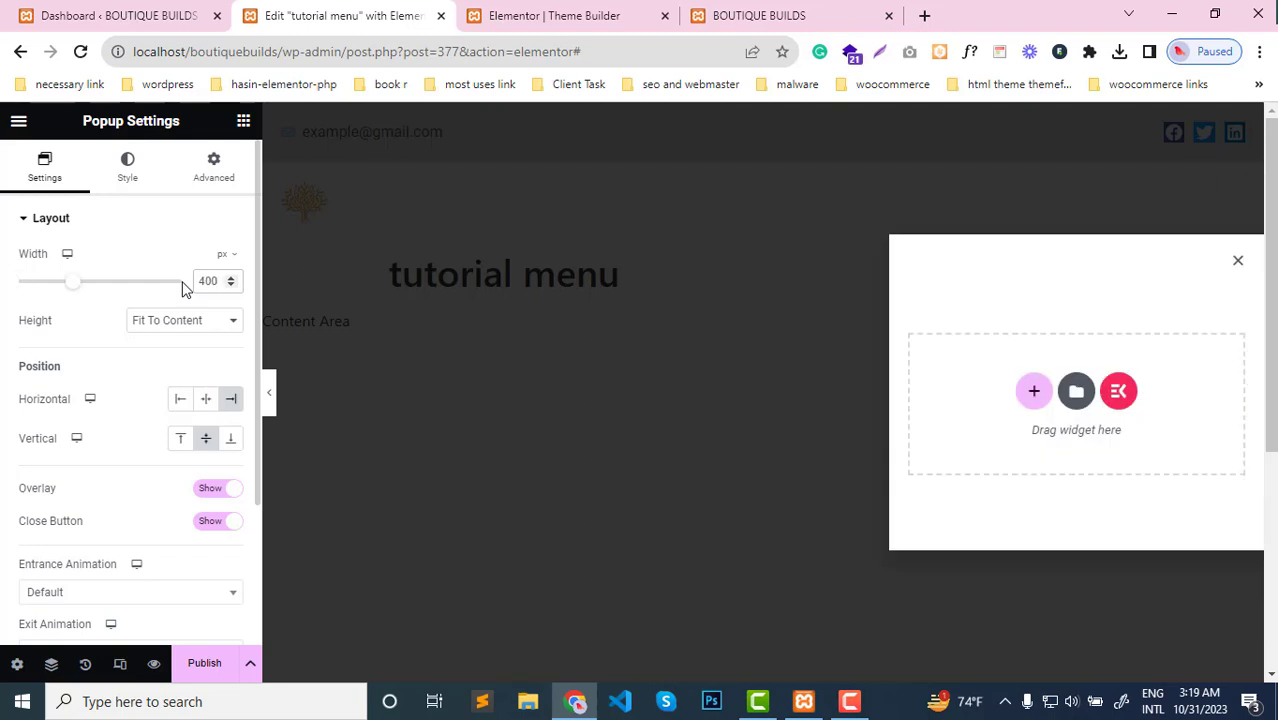
{"action": "key", "text": "BackSpace"}
{"action": "key", "text": "BackSpace"}
{"action": "key", "text": "BackSpace"}
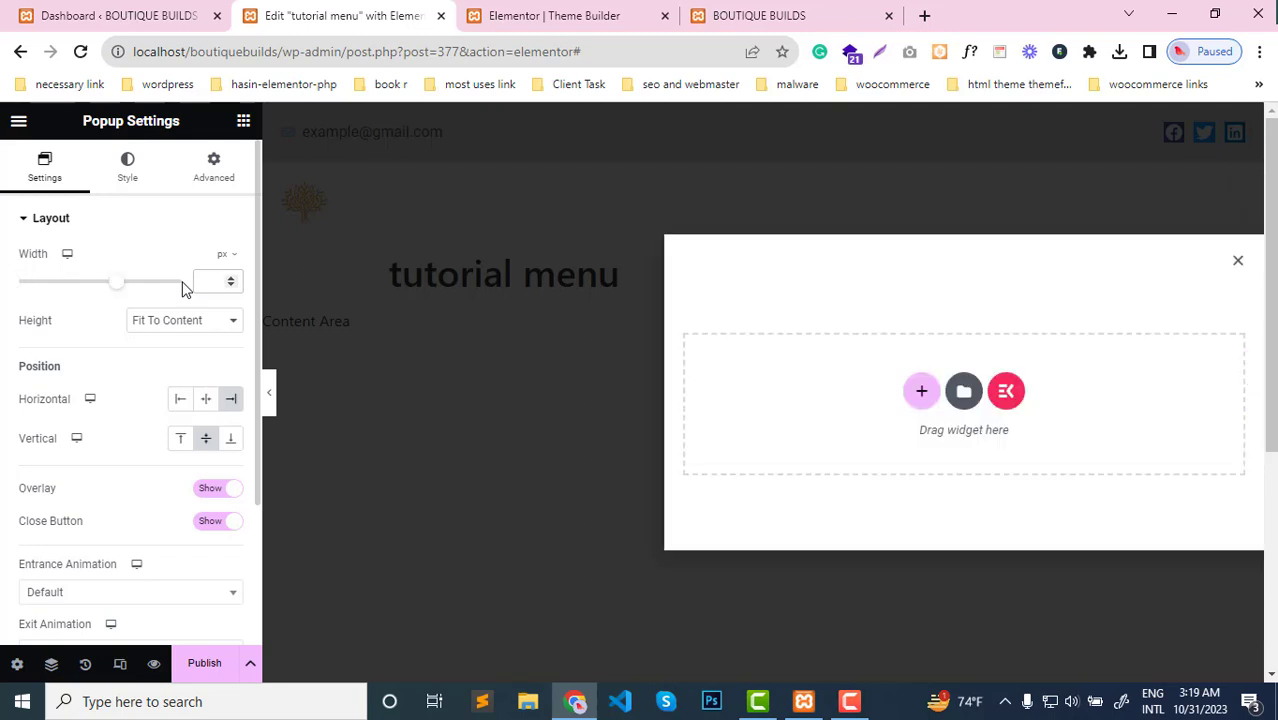
Set the popup's width to 300 px and its height to Fit To Screen
{"action": "type", "text": "300"}
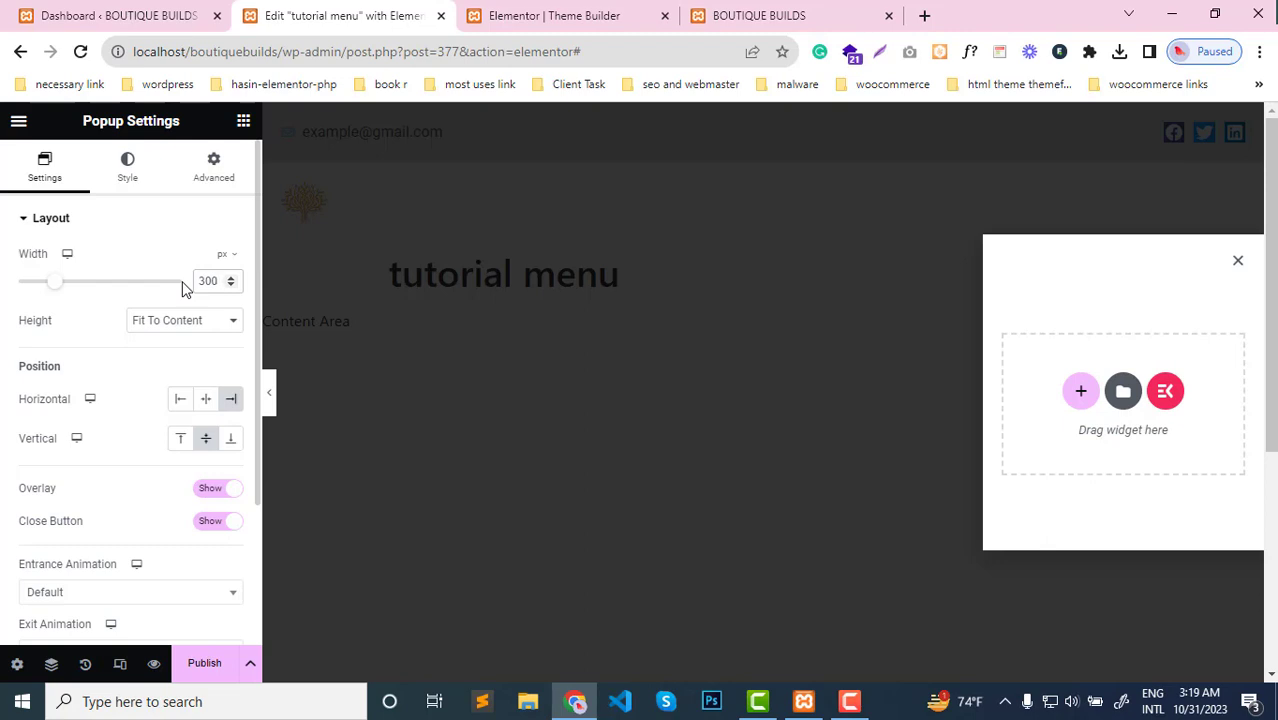
{"action": "left_click", "coordinate": [199, 323]}
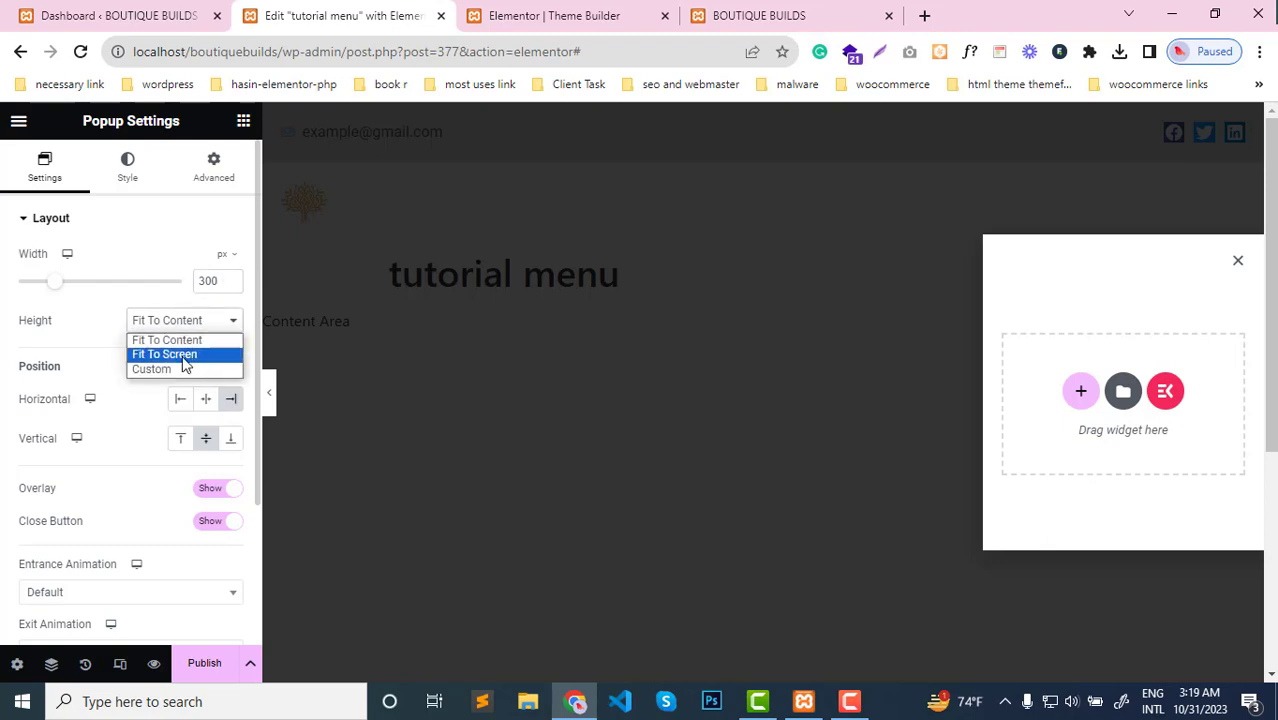
{"action": "left_click", "coordinate": [182, 356]}
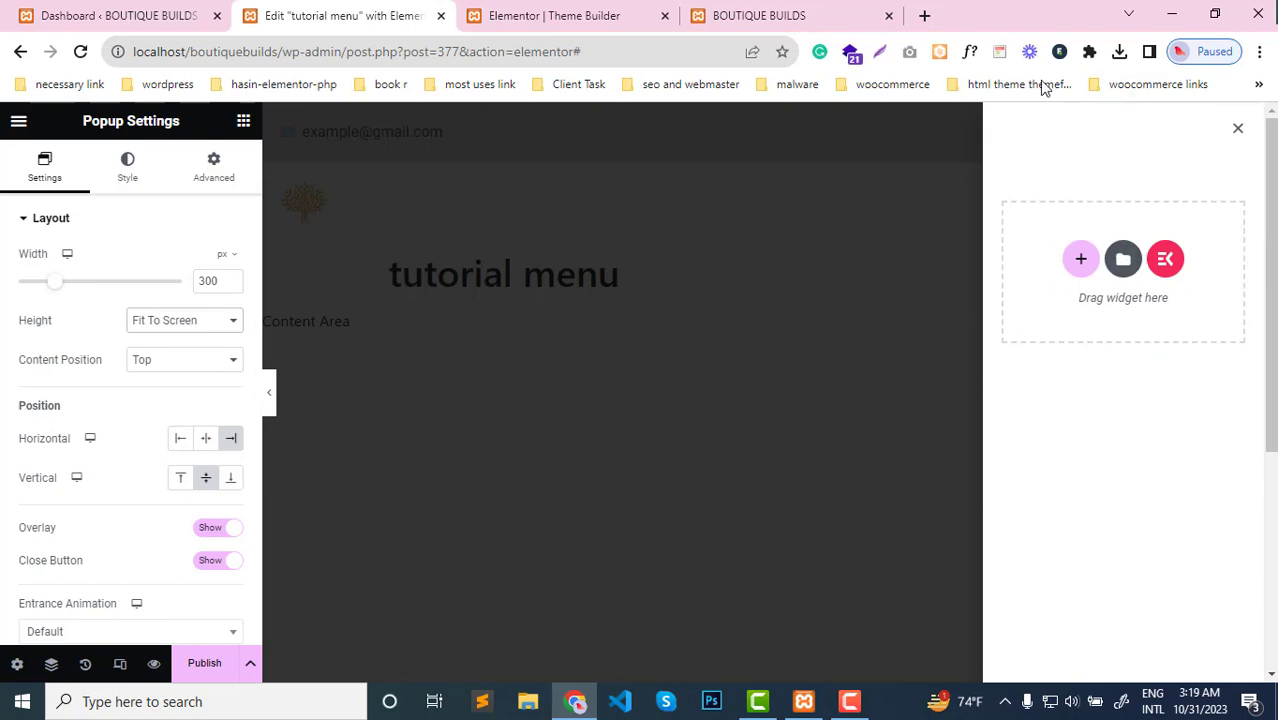
Try the popup's Overlay and Close Button visibility options, leaving both set to Show
{"action": "left_click", "coordinate": [210, 530]}
{"action": "left_click", "coordinate": [210, 530]}
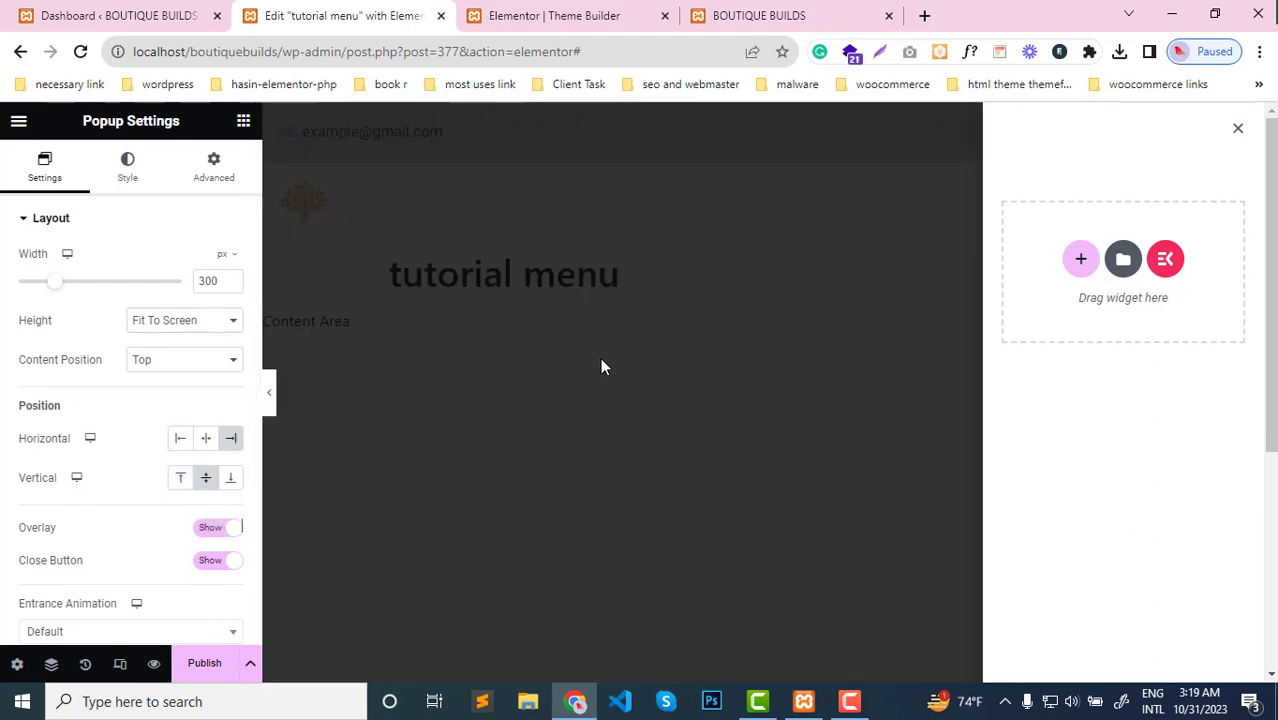
{"action": "left_click", "coordinate": [209, 532]}
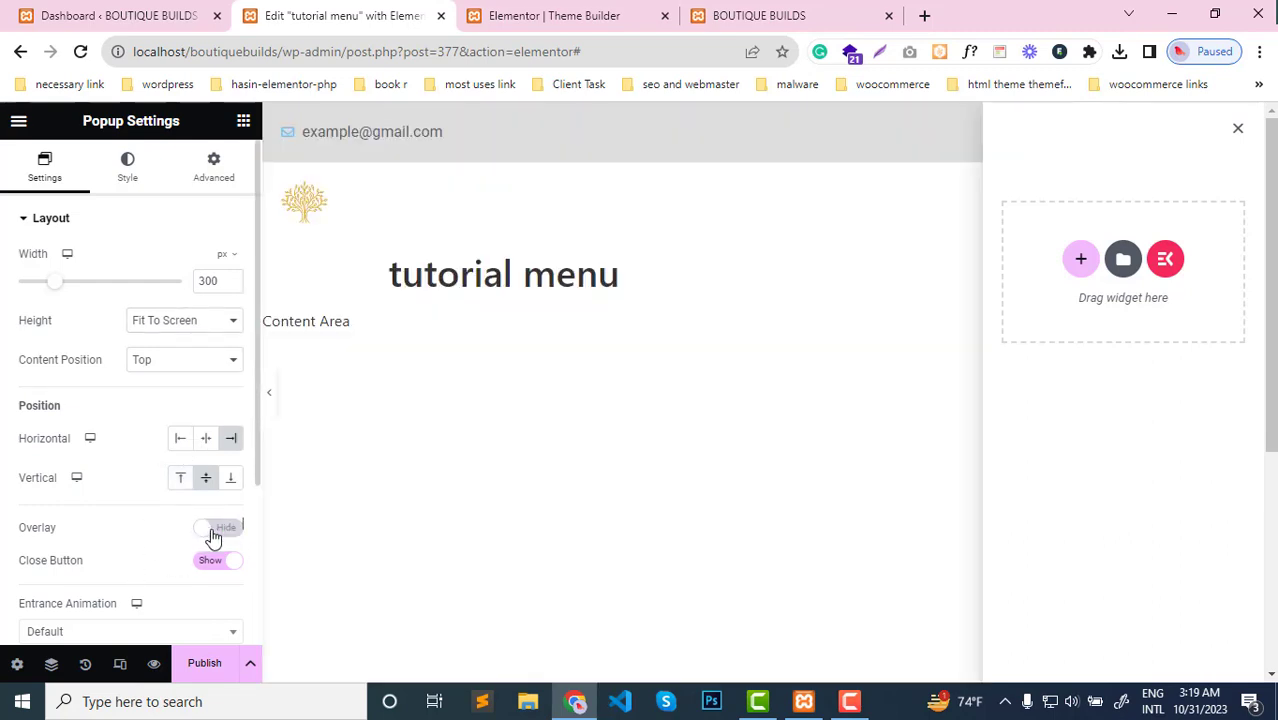
{"action": "left_click", "coordinate": [210, 532]}
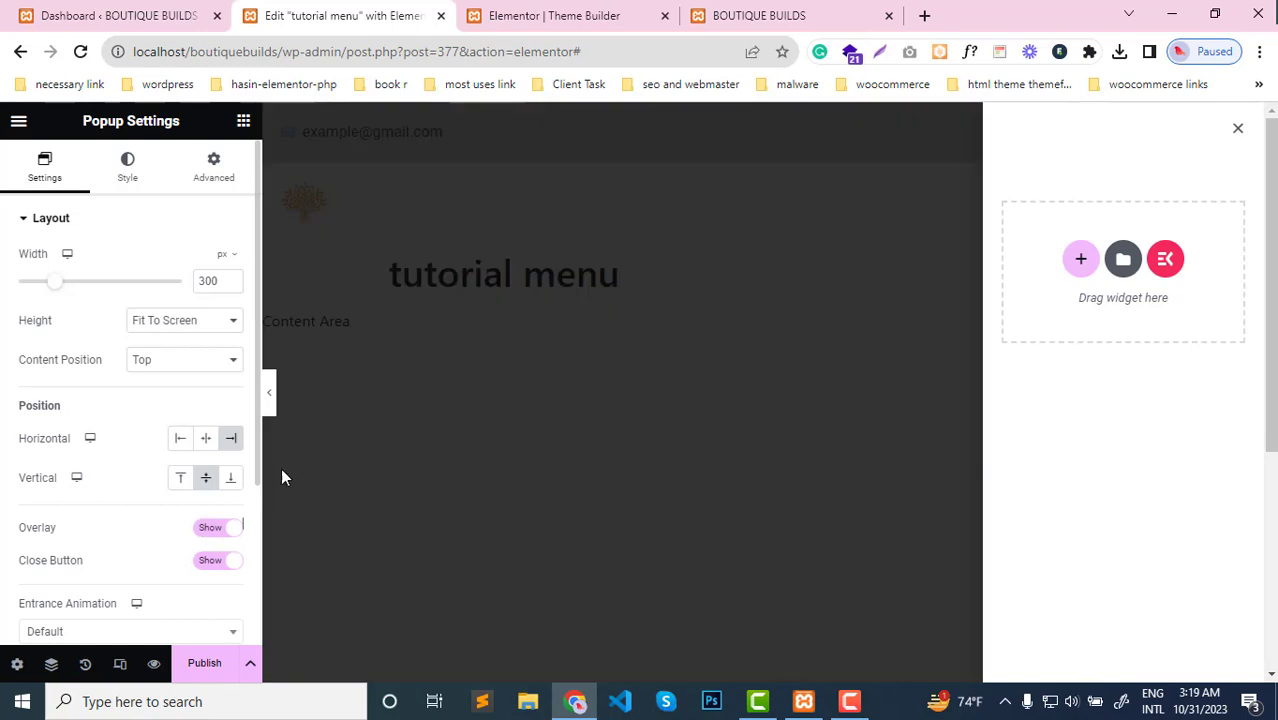
{"action": "left_click", "coordinate": [211, 562]}
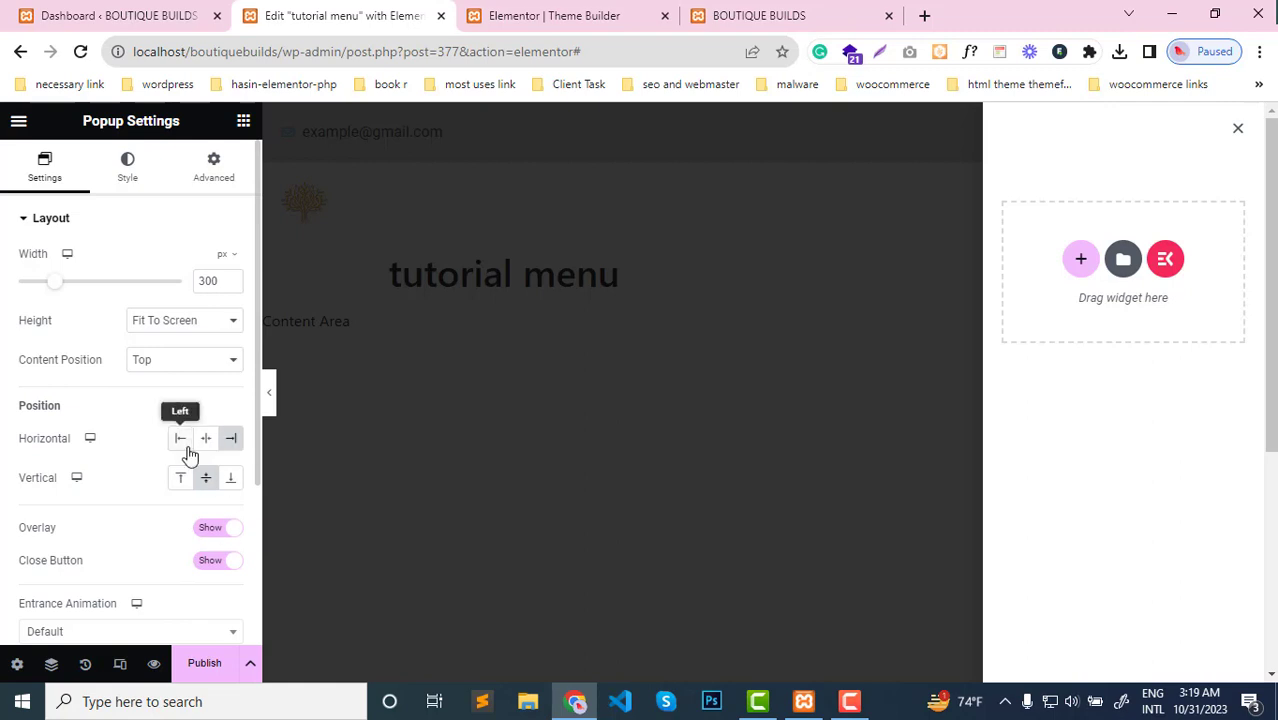
{"action": "scroll", "coordinate": [102, 592], "scroll_direction": "down", "scroll_amount": 2}
{"action": "scroll", "coordinate": [104, 595], "scroll_direction": "up", "scroll_amount": 2}
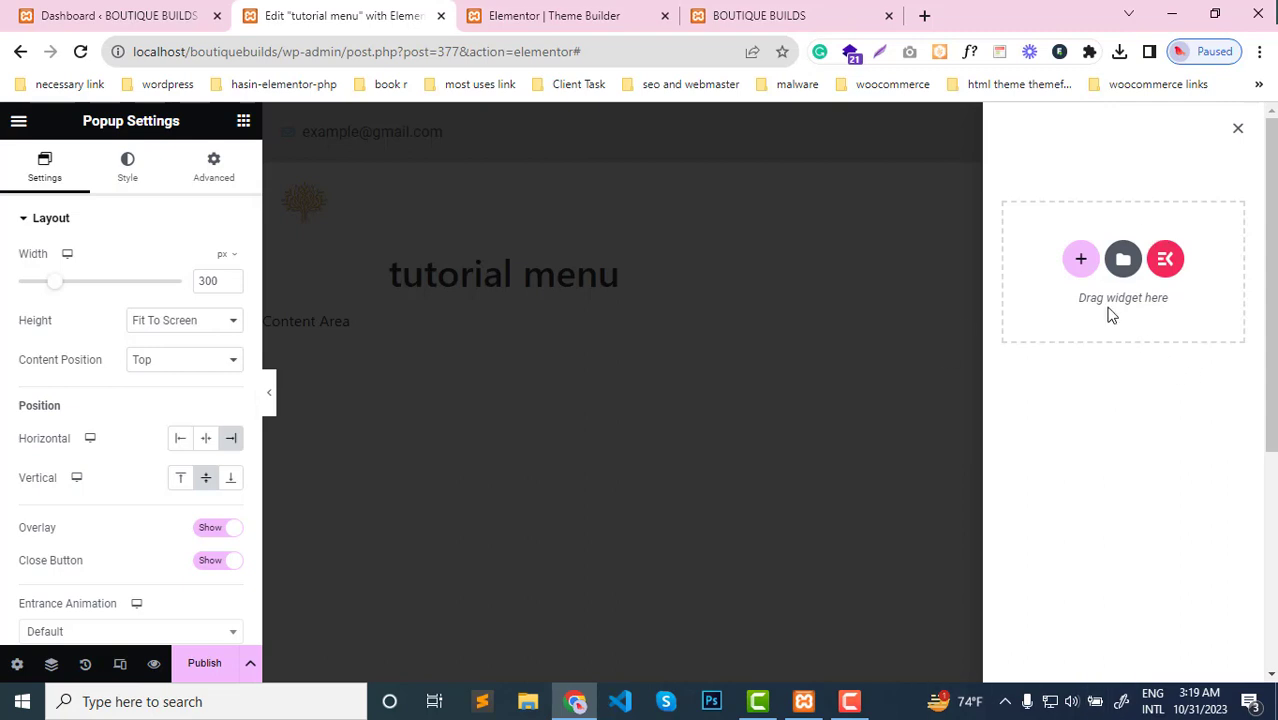
Add a row-direction container to the popup and place a WordPress Menu widget inside it
{"action": "left_click", "coordinate": [1081, 261]}
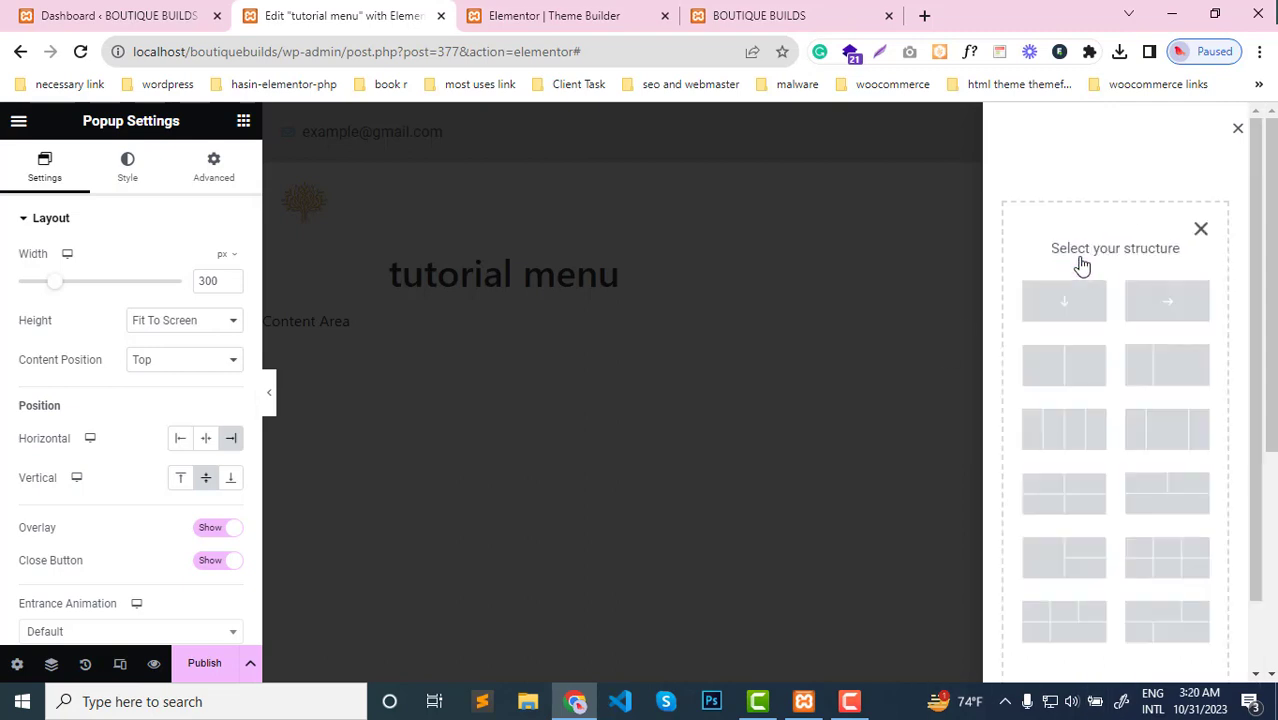
{"action": "left_click", "coordinate": [1176, 309]}
{"action": "left_click", "coordinate": [1125, 160]}
{"action": "left_click_drag", "start_coordinate": [190, 272], "coordinate": [1173, 170]}
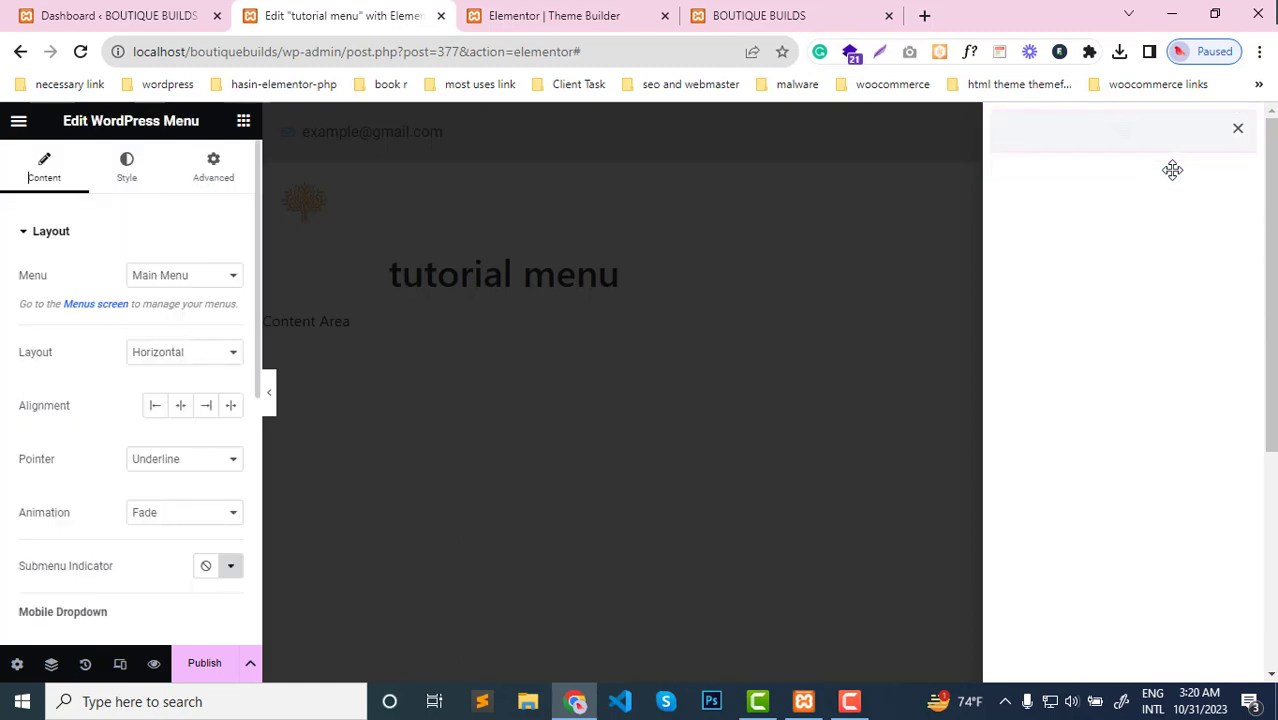
Choose Main Menu as the menu displayed by the WordPress Menu widget
{"action": "left_click", "coordinate": [194, 282]}
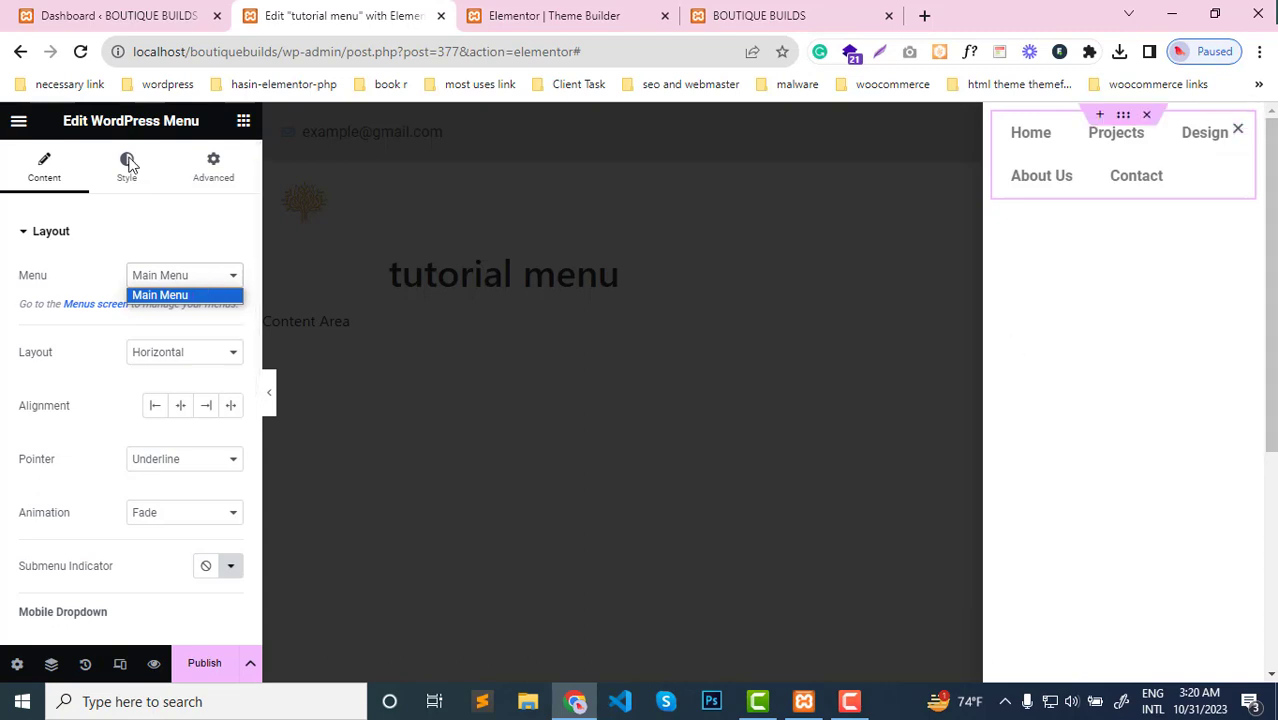
{"action": "left_click", "coordinate": [220, 288]}
{"action": "left_click", "coordinate": [218, 294]}
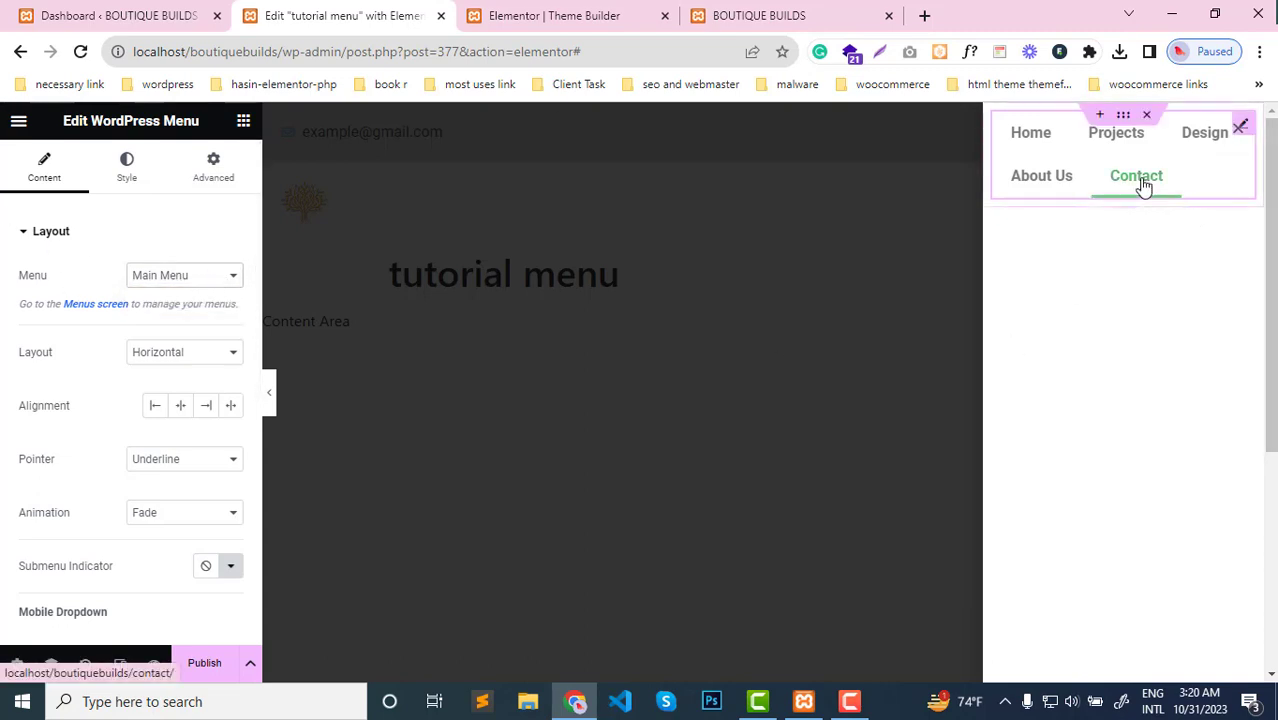
Set the menu widget's layout to Vertical and its alignment to center
{"action": "left_click", "coordinate": [214, 356]}
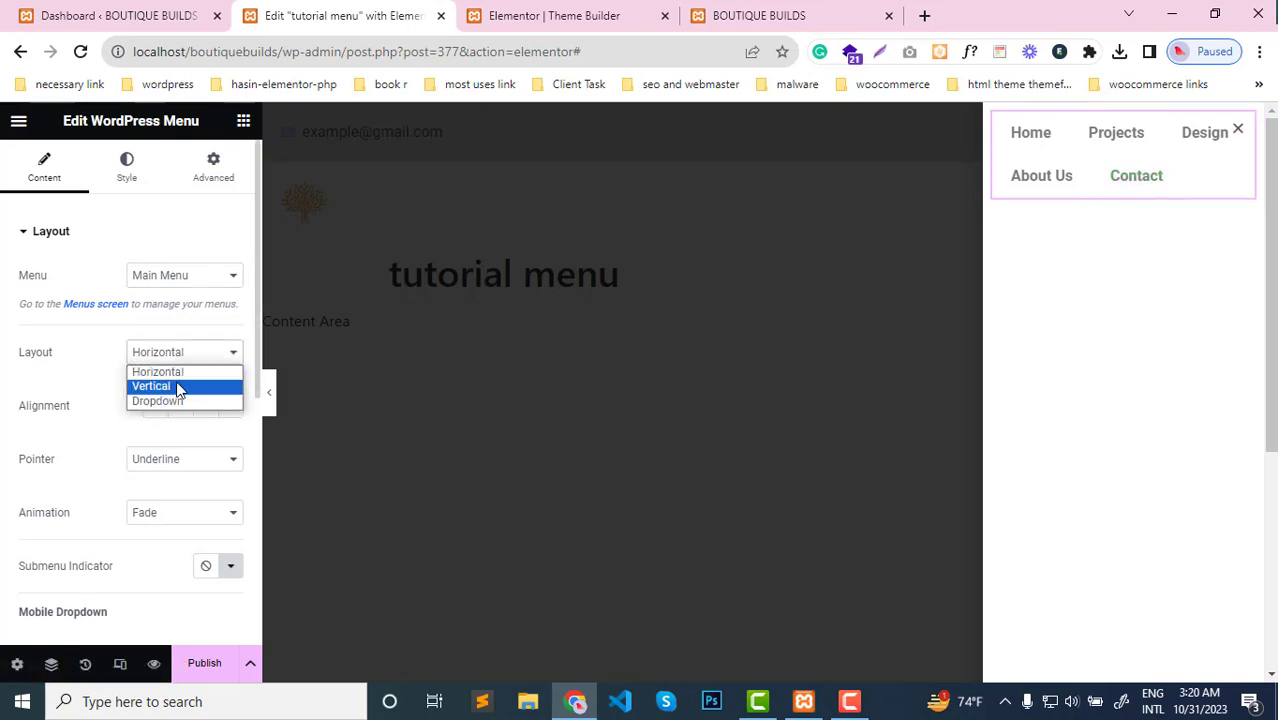
{"action": "left_click", "coordinate": [177, 386]}
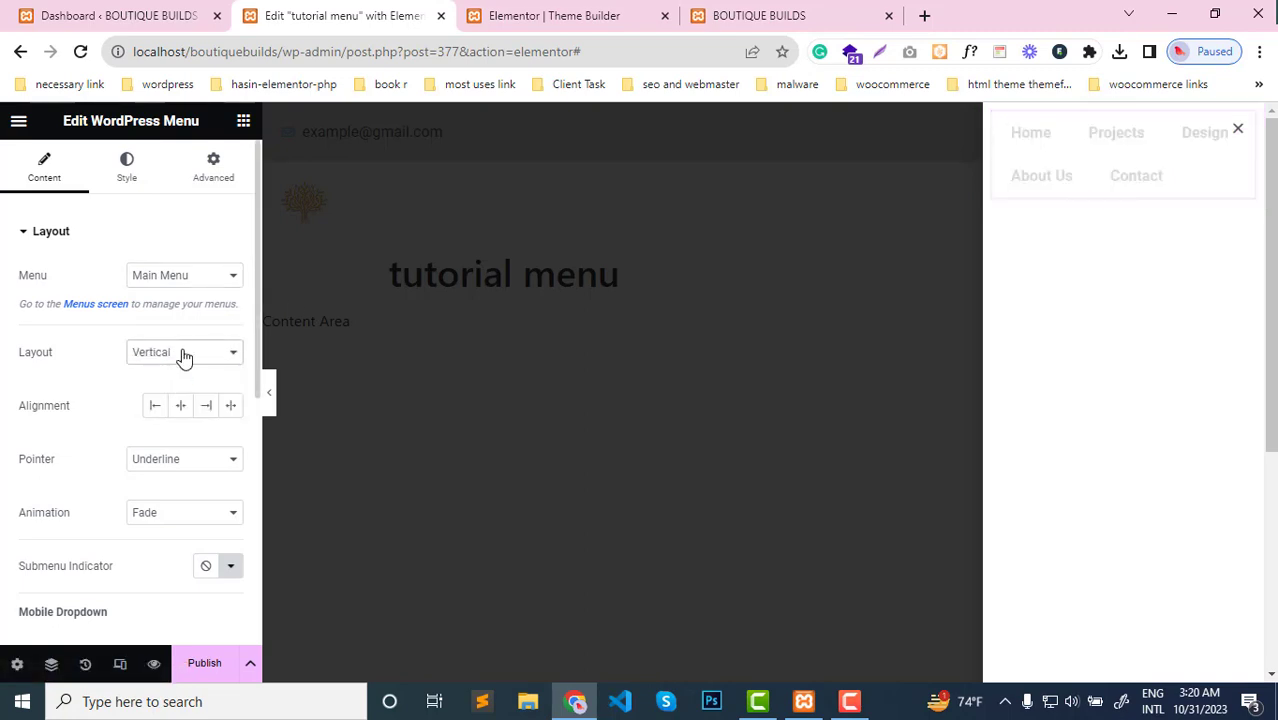
{"action": "left_click", "coordinate": [184, 355]}
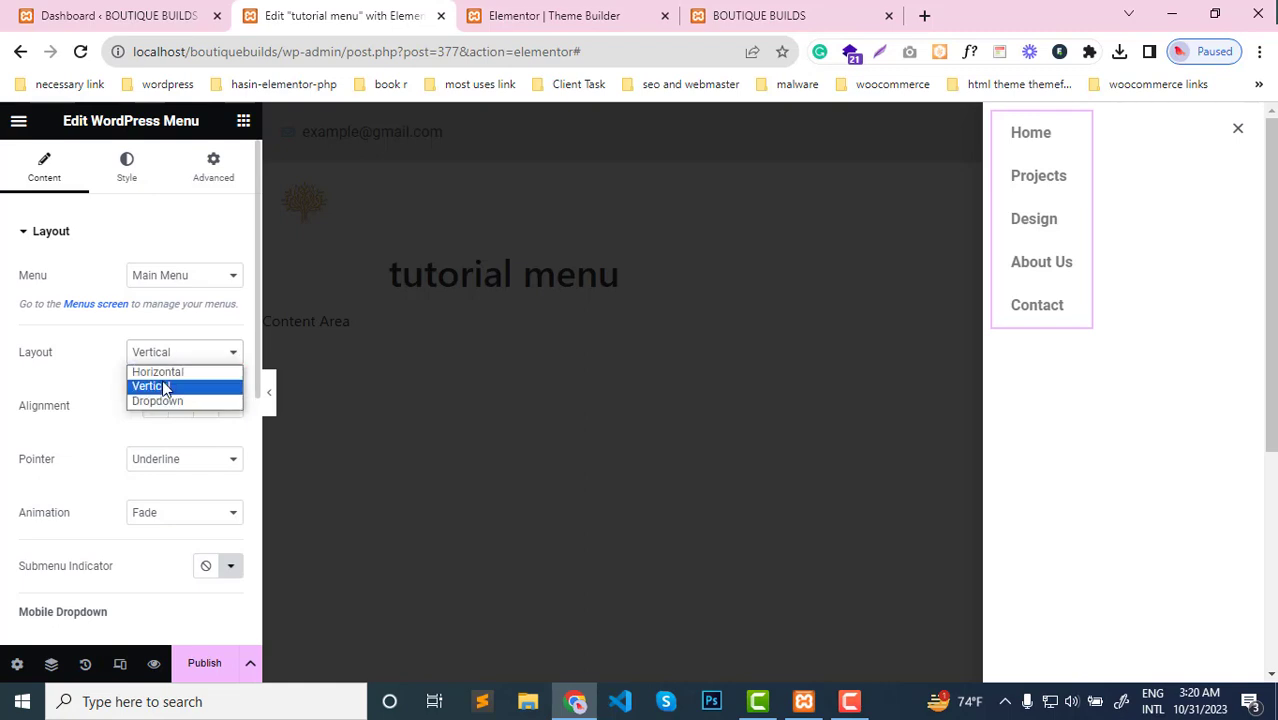
{"action": "left_click", "coordinate": [160, 387]}
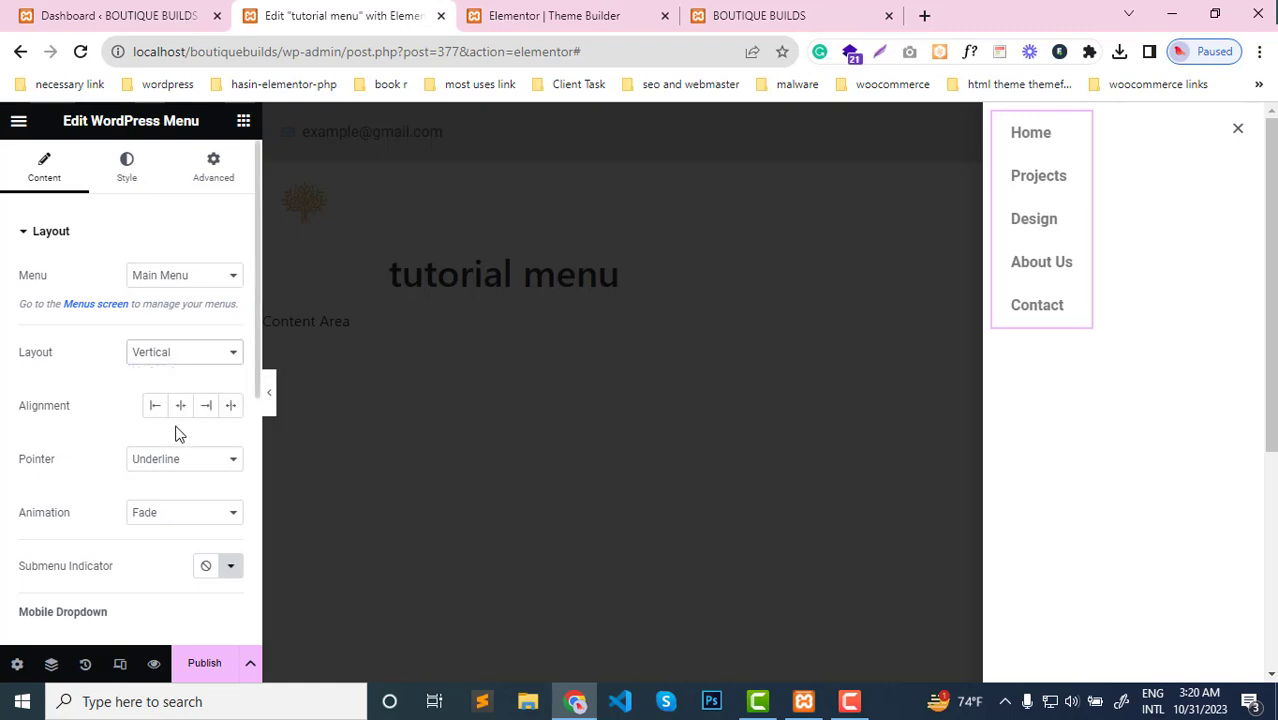
{"action": "left_click", "coordinate": [181, 407]}
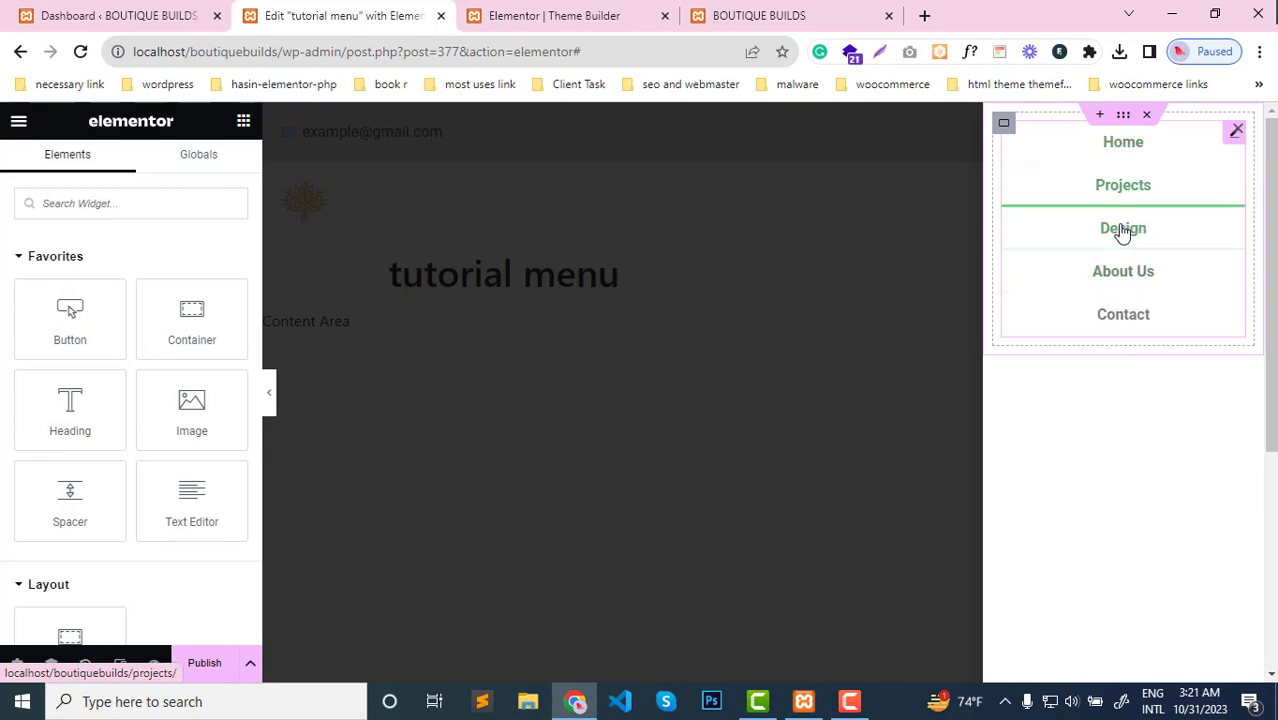
Unlink the padding values of the container holding the menu and set its top padding to 50 px
{"action": "left_click", "coordinate": [1127, 117]}
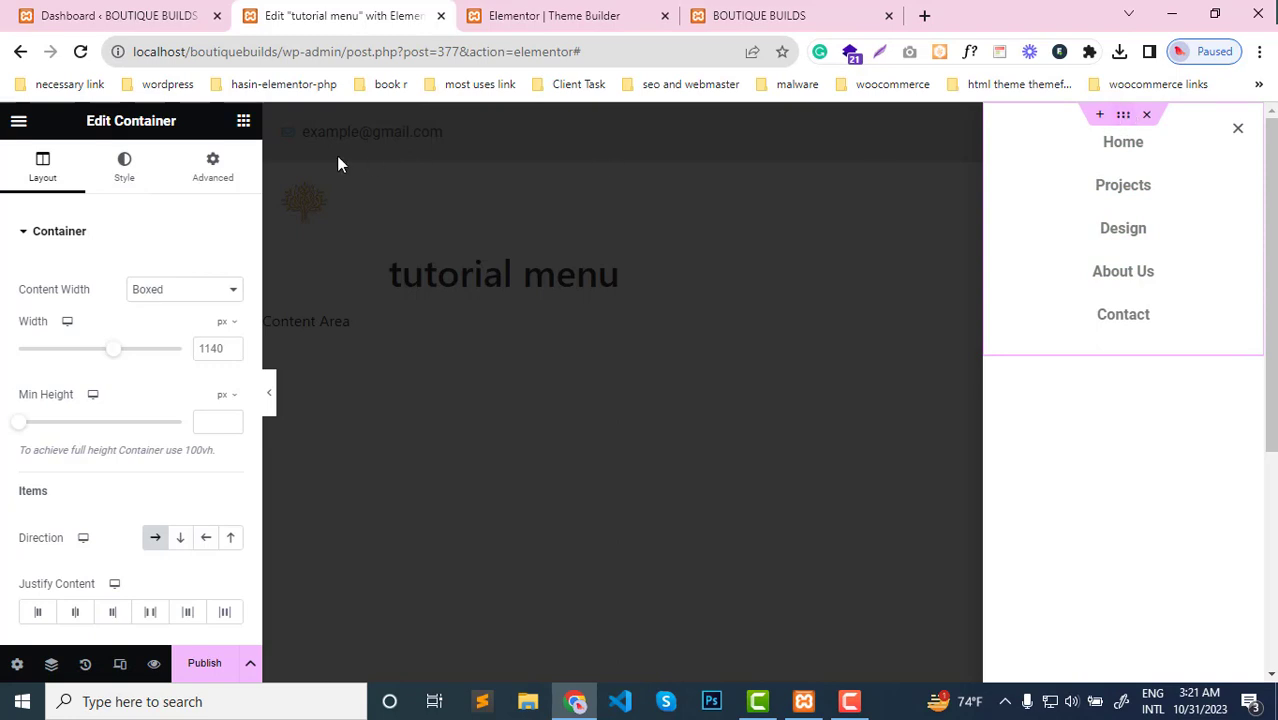
{"action": "left_click", "coordinate": [215, 168]}
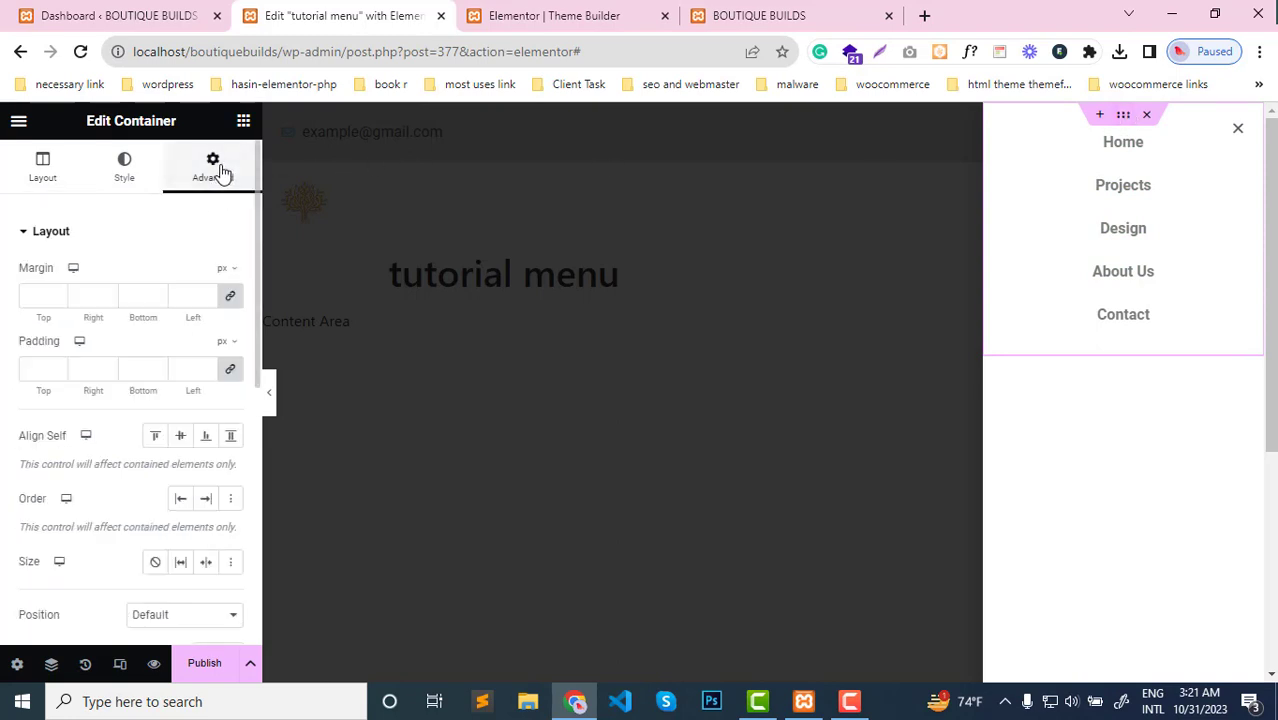
{"action": "left_click", "coordinate": [230, 371]}
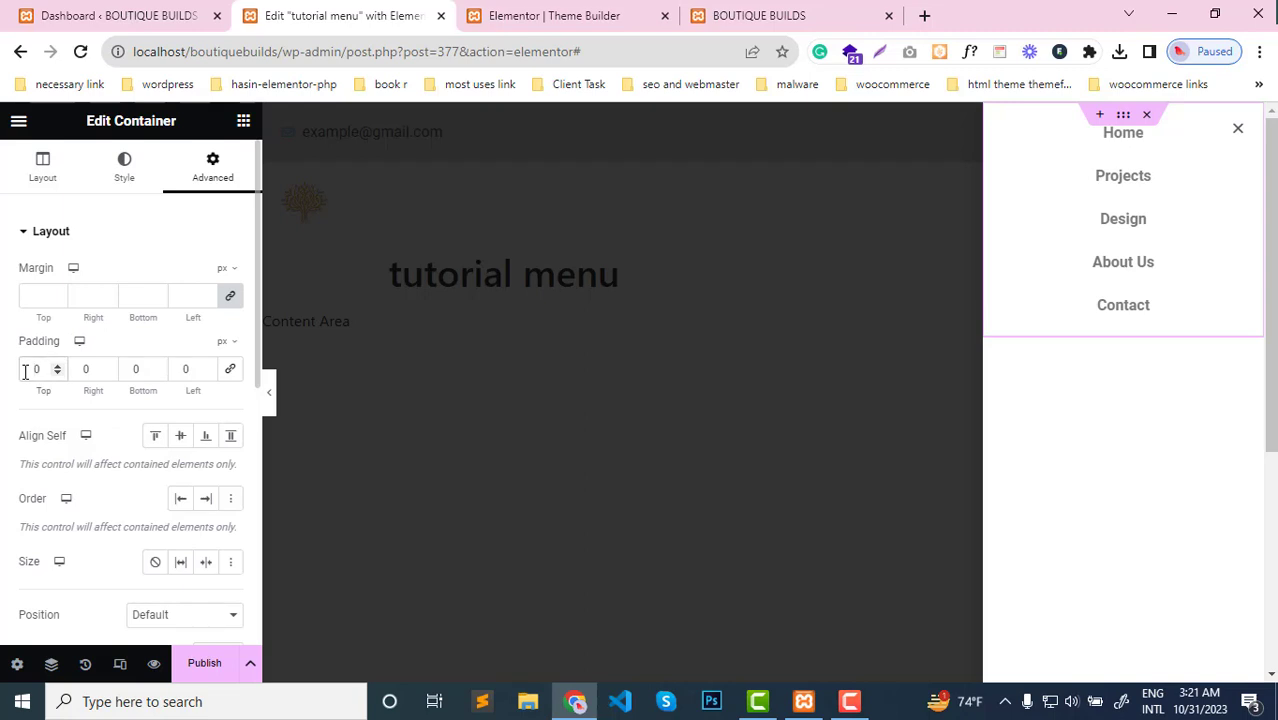
{"action": "left_click", "coordinate": [25, 372]}
{"action": "type", "text": "500"}
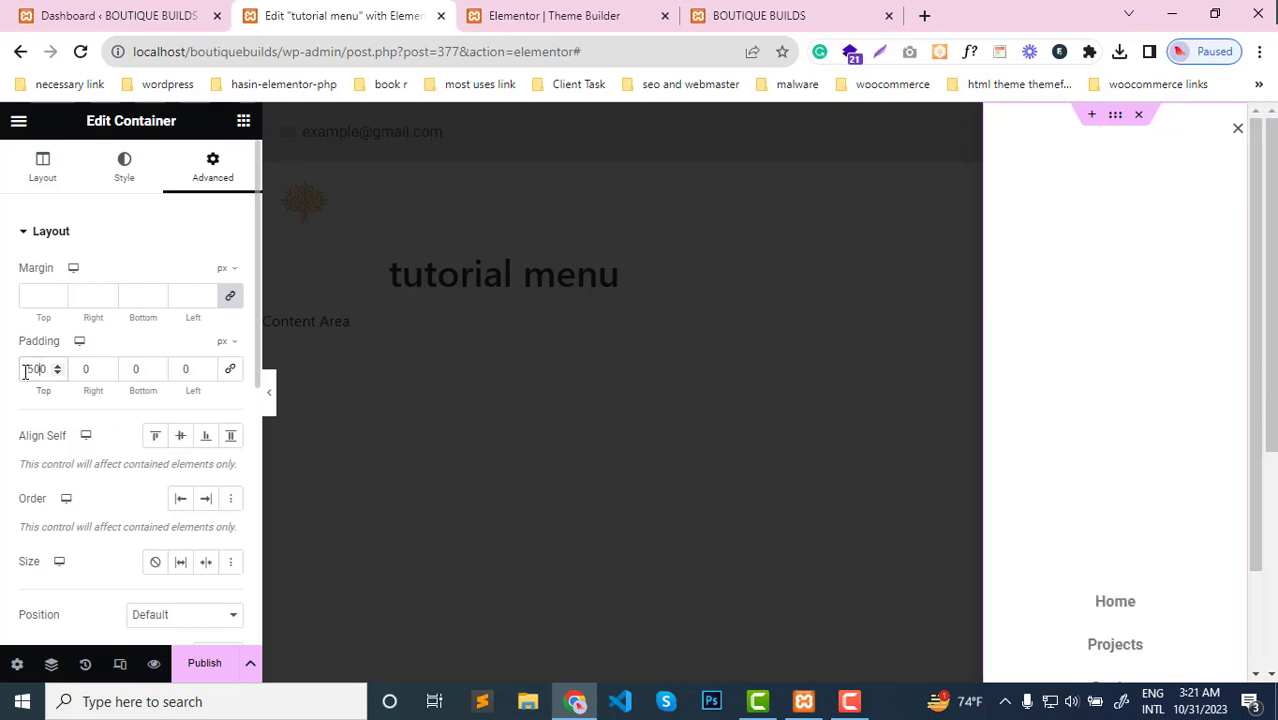
{"action": "key", "text": "BackSpace"}
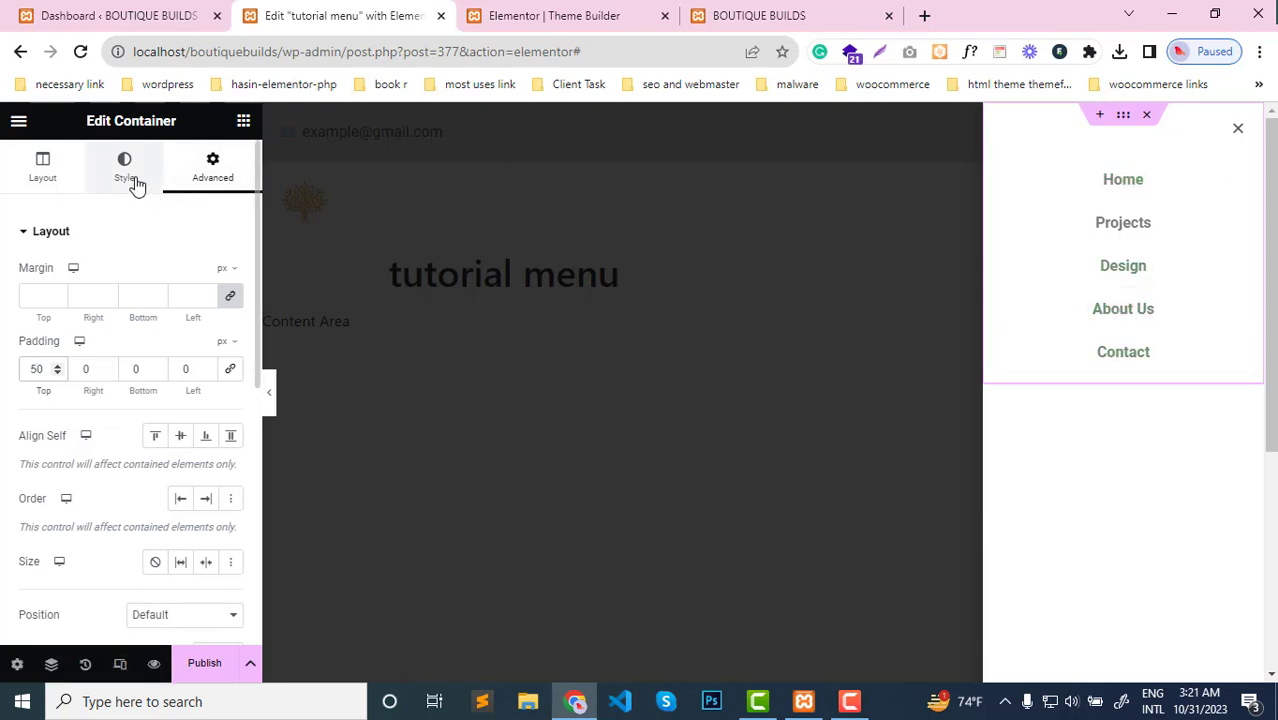
Examine the WordPress Menu widget's style options for the main menu and the toggle button
{"action": "left_click", "coordinate": [1067, 262]}
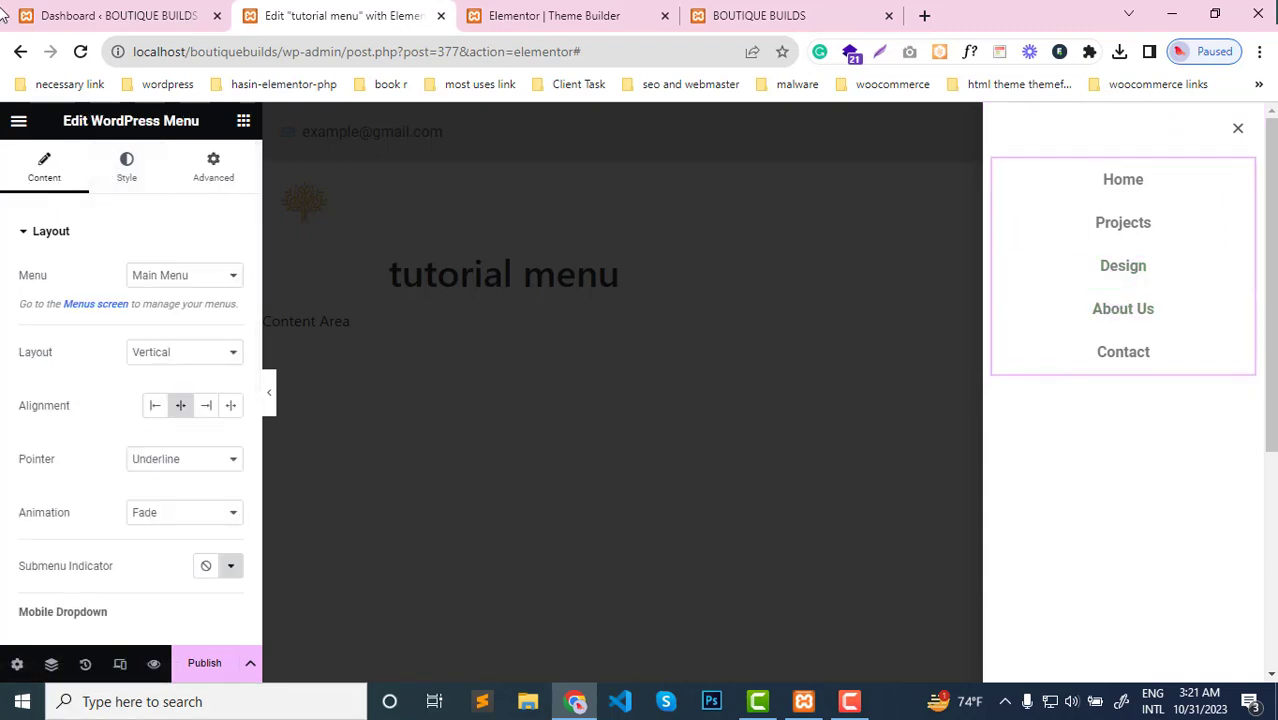
{"action": "left_click", "coordinate": [133, 183]}
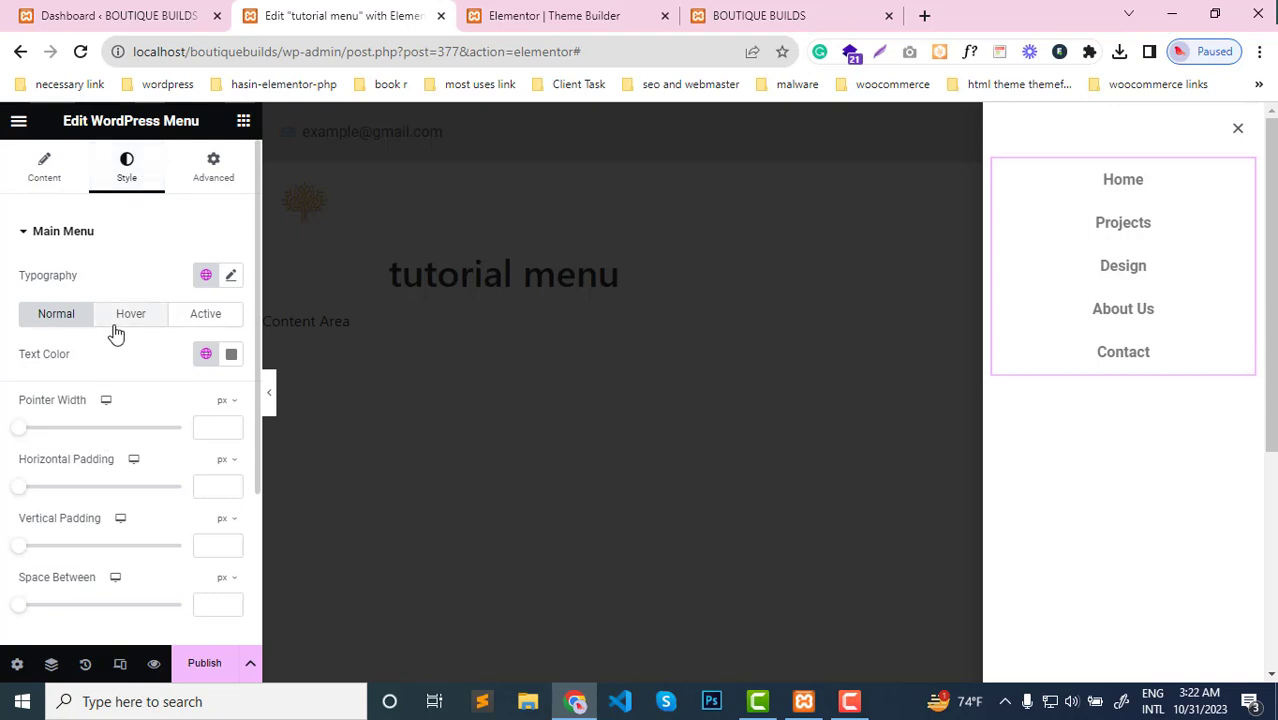
{"action": "scroll", "coordinate": [117, 332], "scroll_direction": "down", "scroll_amount": 2}
{"action": "scroll", "coordinate": [119, 334], "scroll_direction": "down", "scroll_amount": 1}
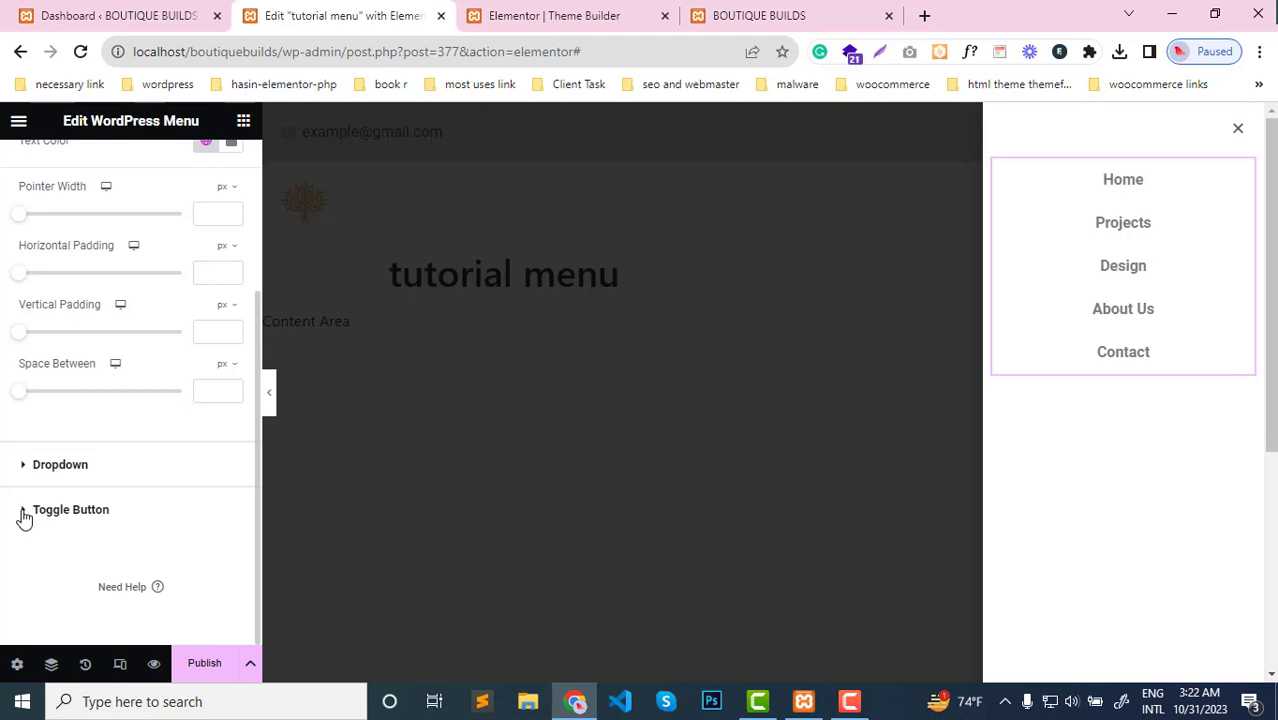
{"action": "left_click", "coordinate": [22, 515]}
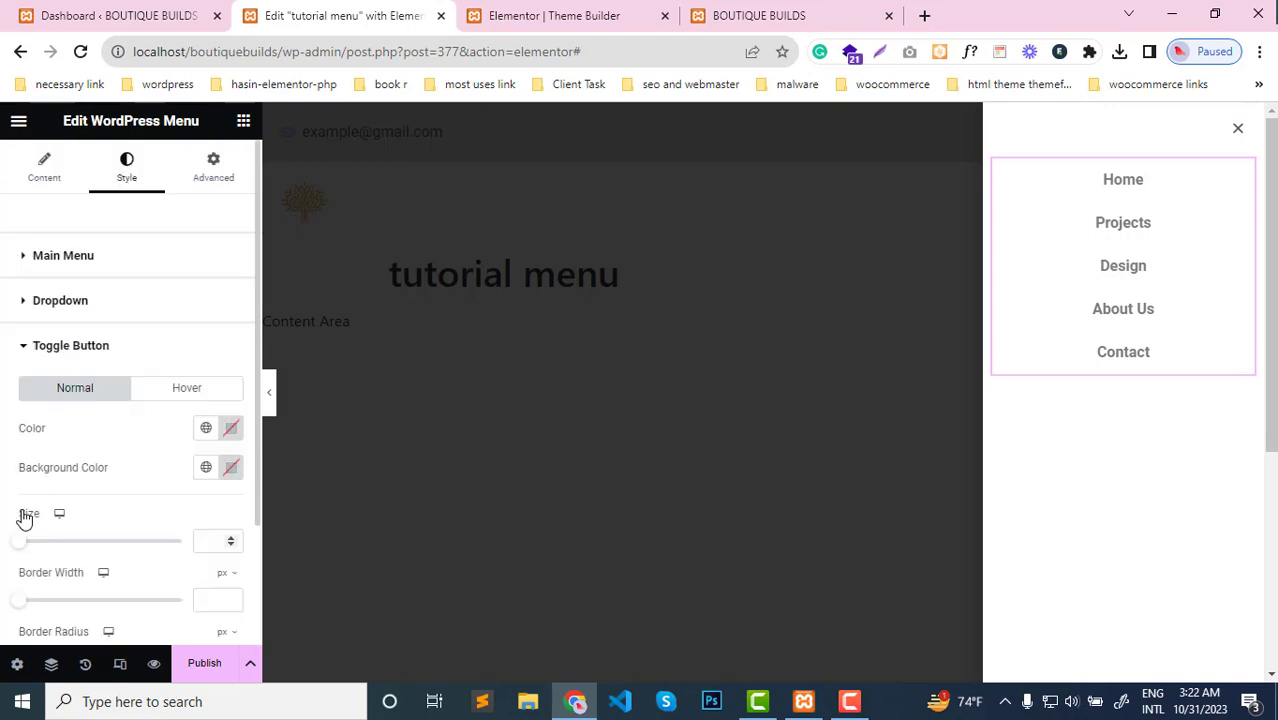
{"action": "left_click", "coordinate": [37, 350]}
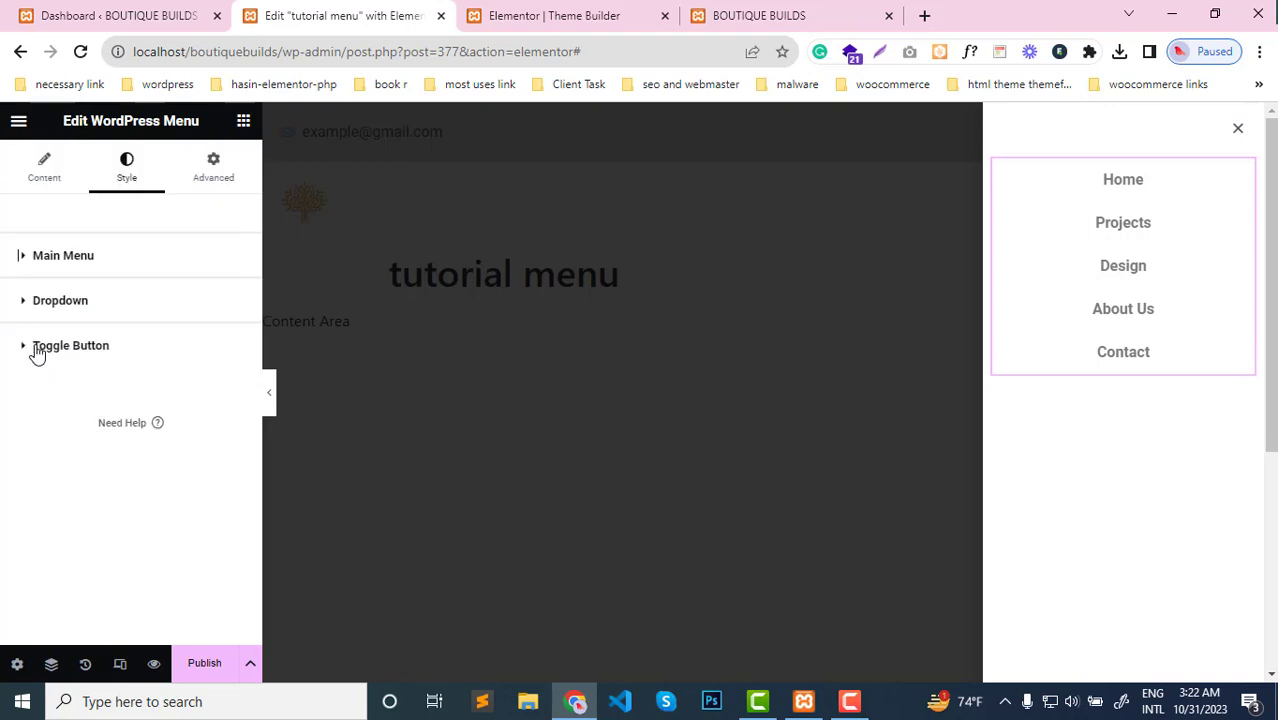
{"action": "left_click", "coordinate": [25, 258]}
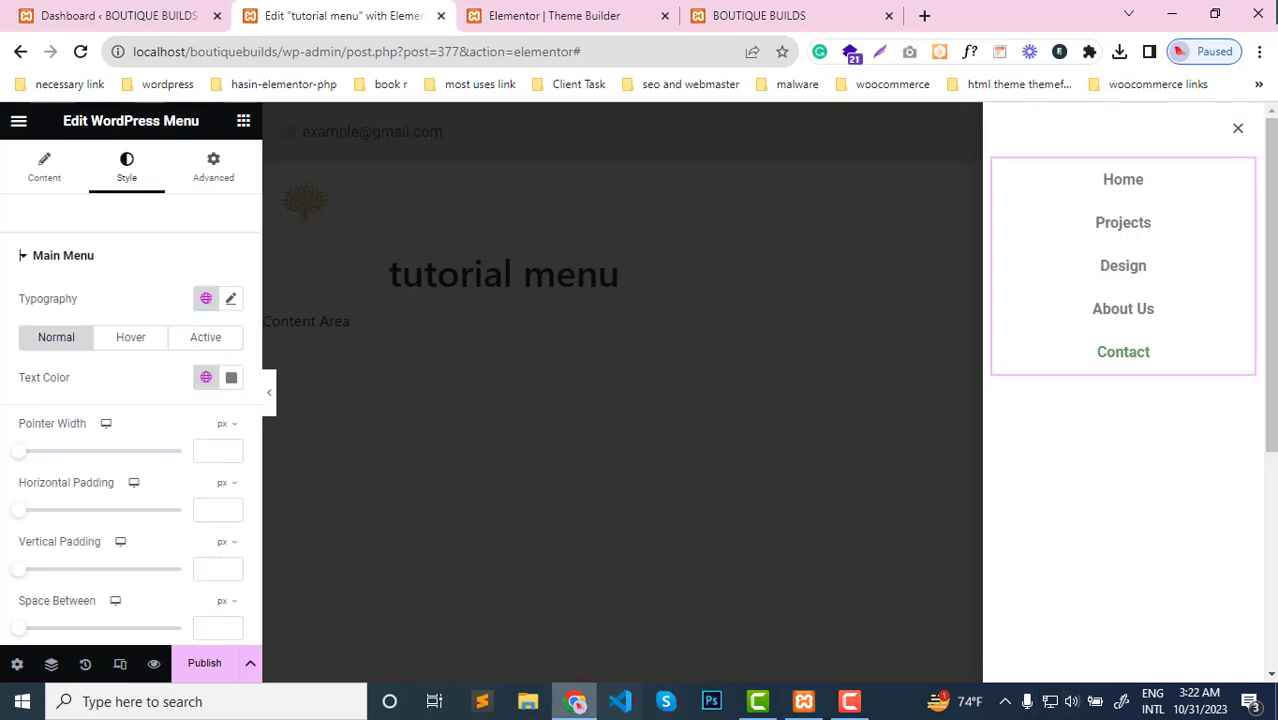
Set the main menu's hover pointer color to yellow, #E9BD14
{"action": "left_click", "coordinate": [128, 339]}
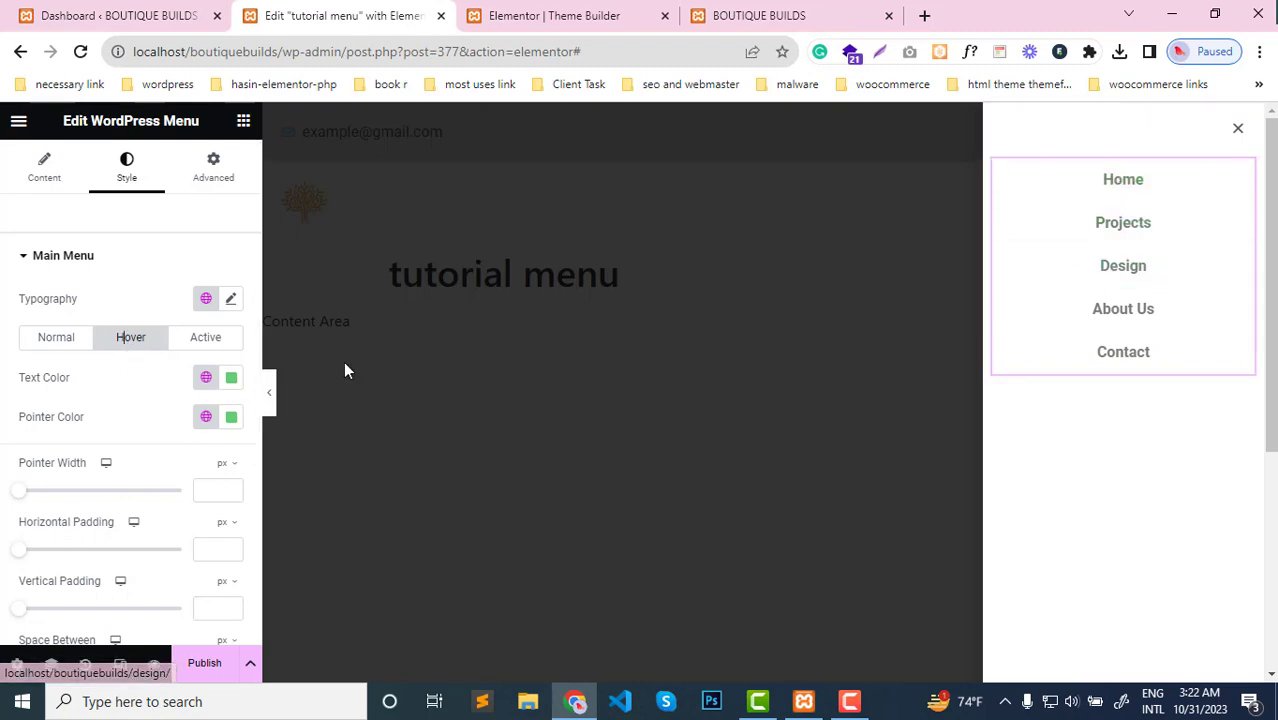
{"action": "scroll", "coordinate": [98, 470], "scroll_direction": "down", "scroll_amount": 3}
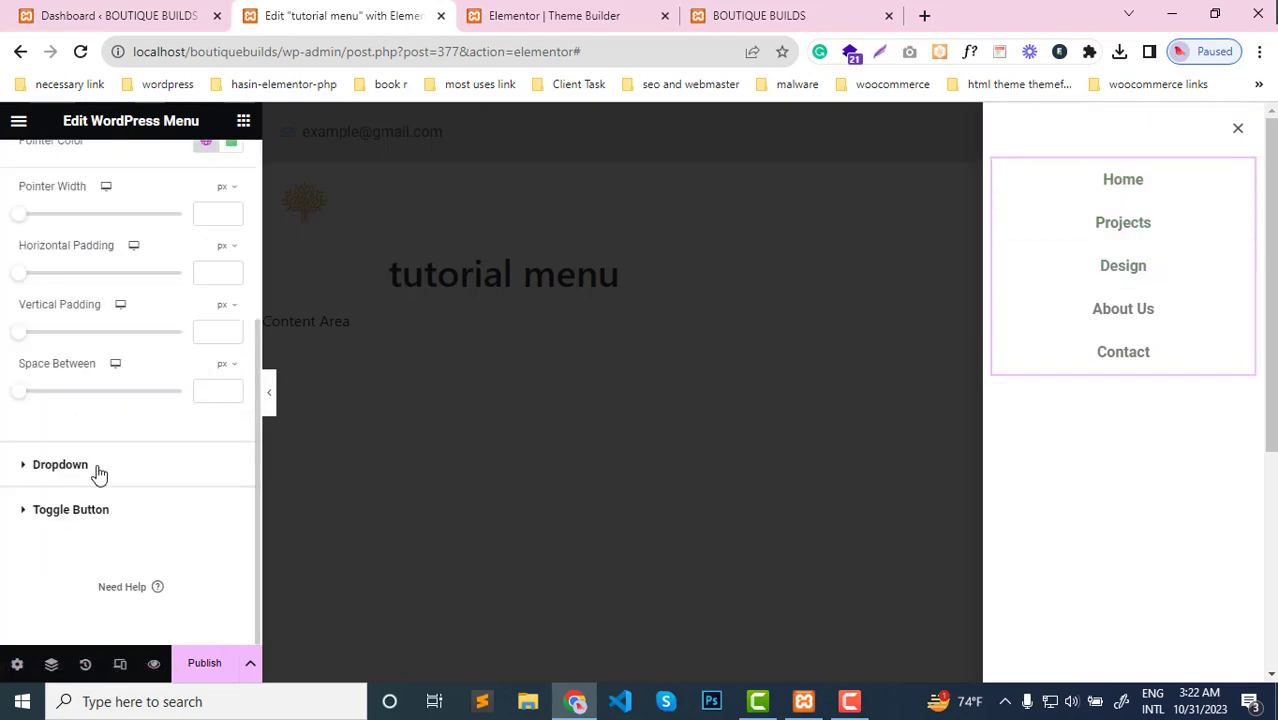
{"action": "scroll", "coordinate": [98, 472], "scroll_direction": "up", "scroll_amount": 3}
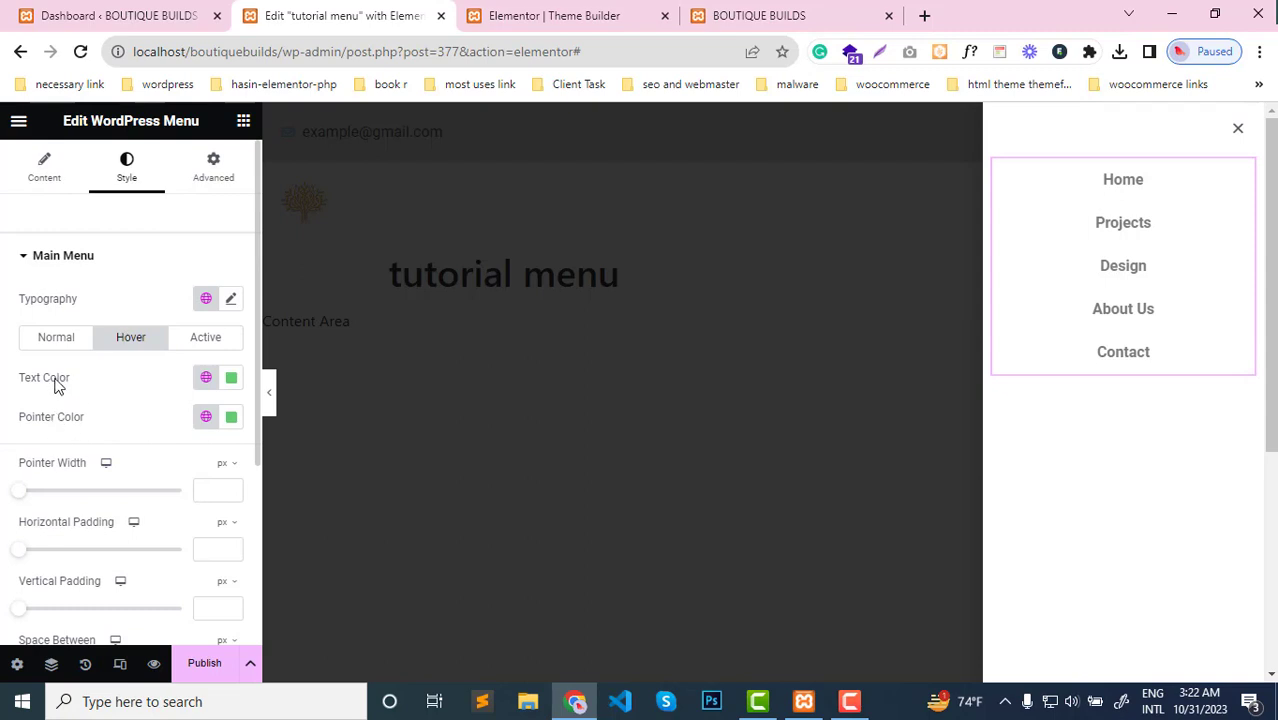
{"action": "left_click", "coordinate": [231, 419]}
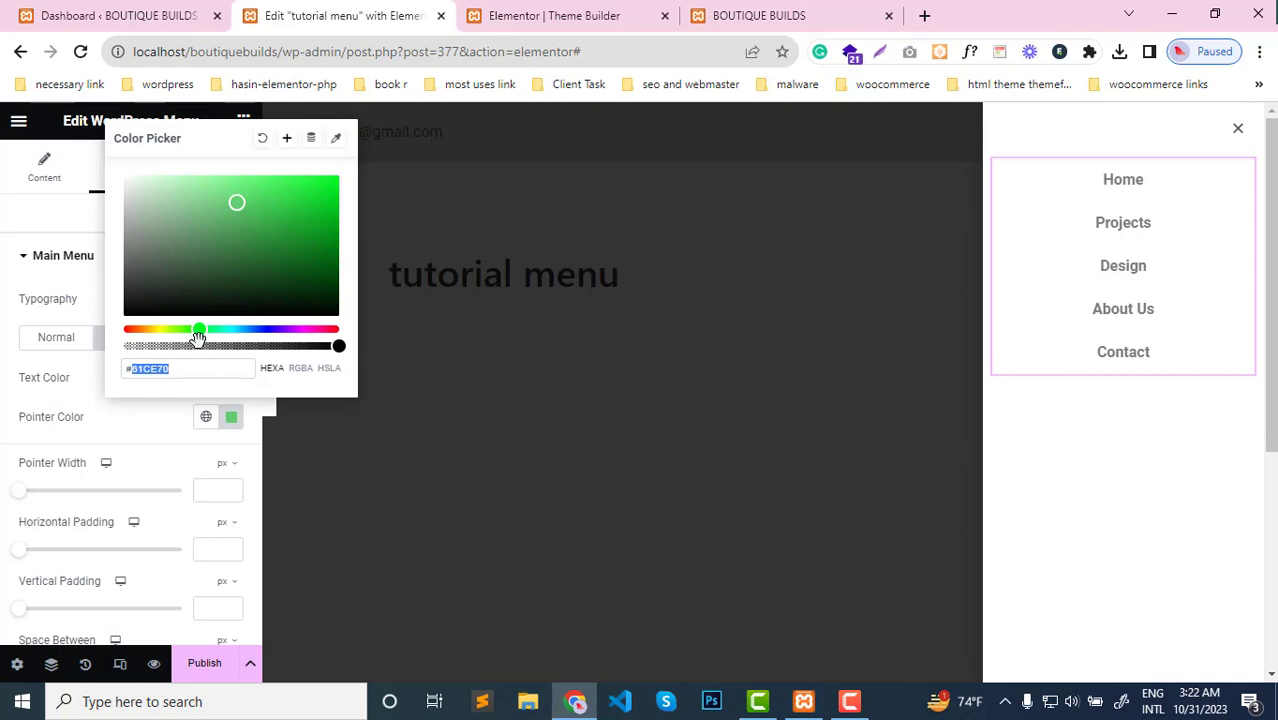
{"action": "left_click_drag", "start_coordinate": [191, 333], "coordinate": [148, 333]}
{"action": "left_click", "coordinate": [309, 191]}
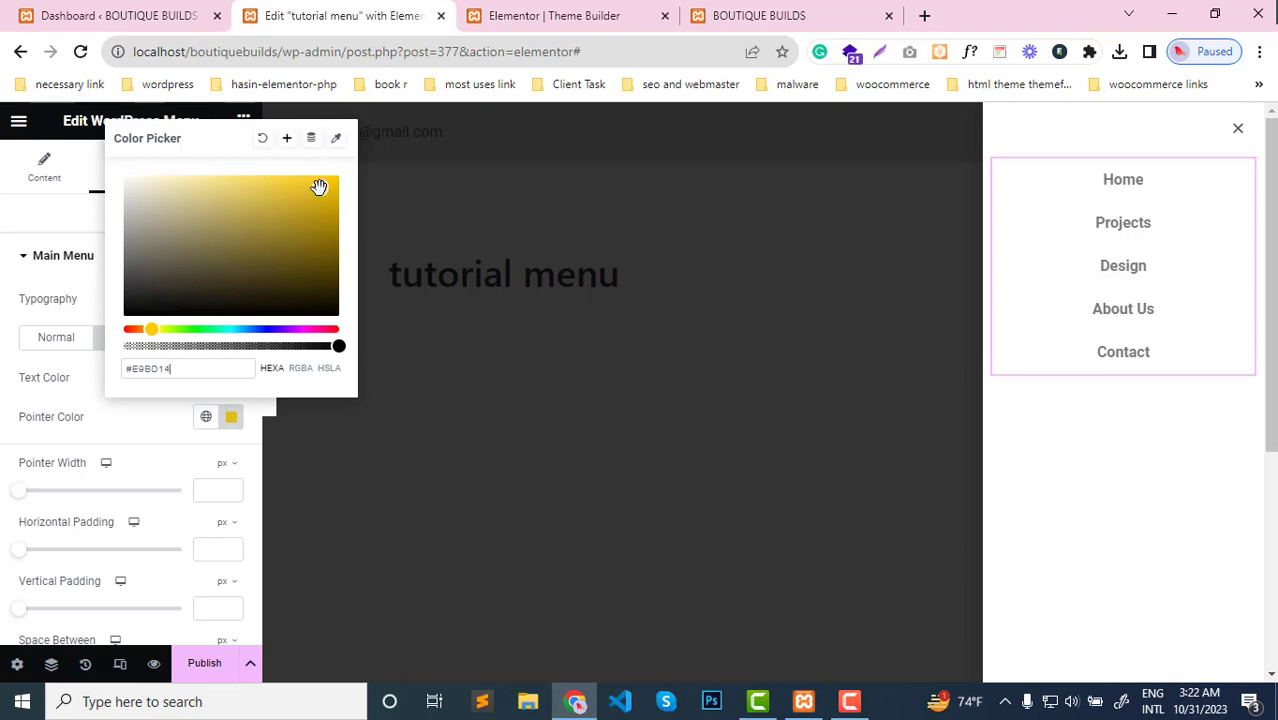
{"action": "left_click", "coordinate": [70, 298]}
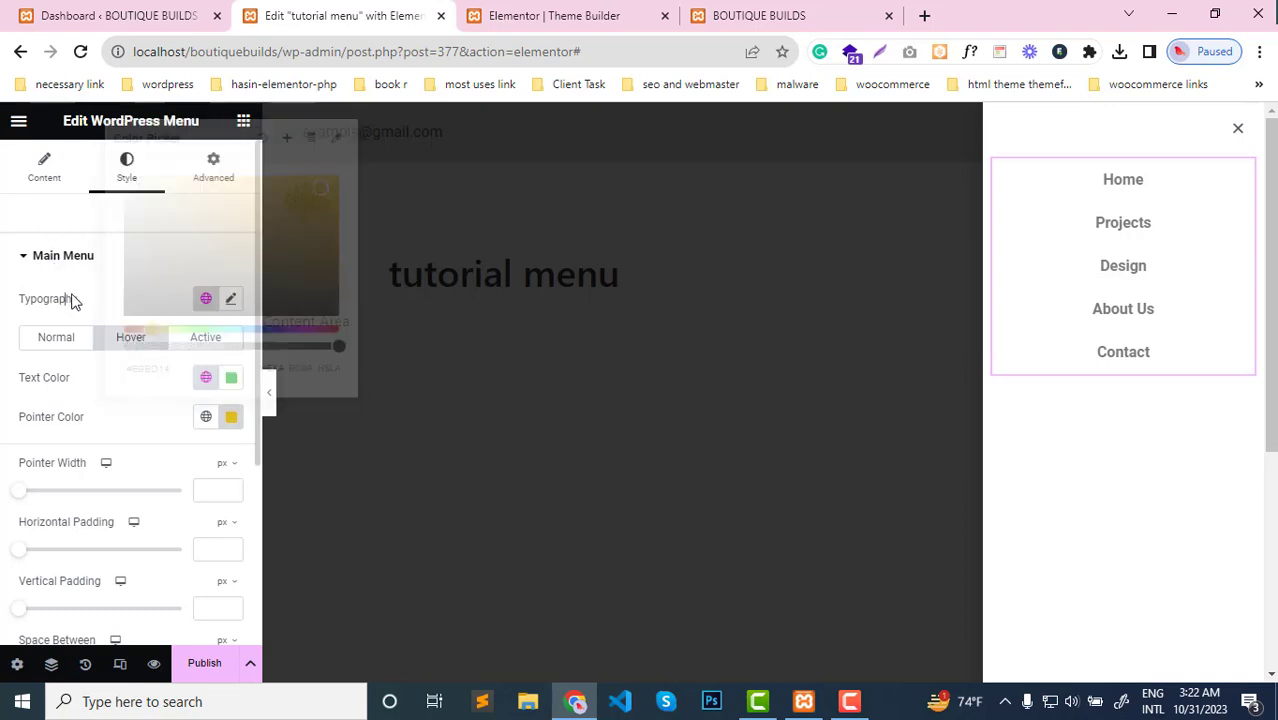
Set the main menu's hover text color to golden yellow, #DAAA0A
{"action": "left_click", "coordinate": [231, 380]}
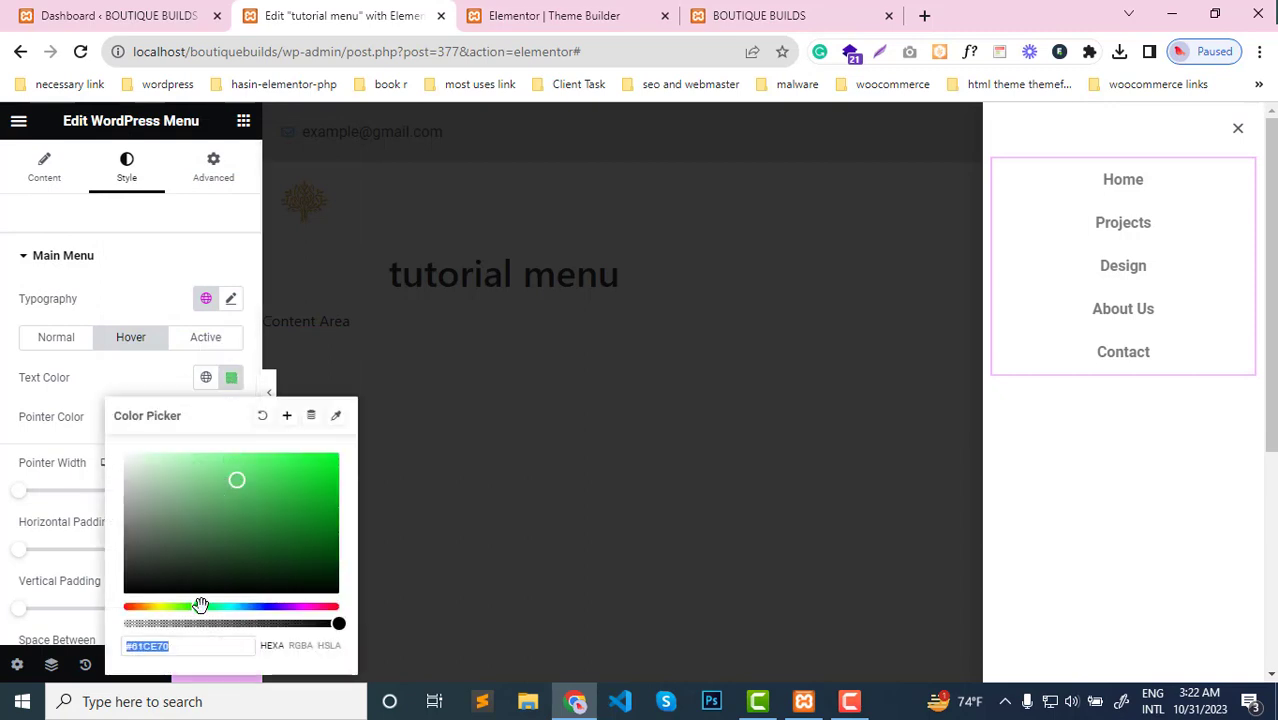
{"action": "left_click_drag", "start_coordinate": [200, 606], "coordinate": [150, 610]}
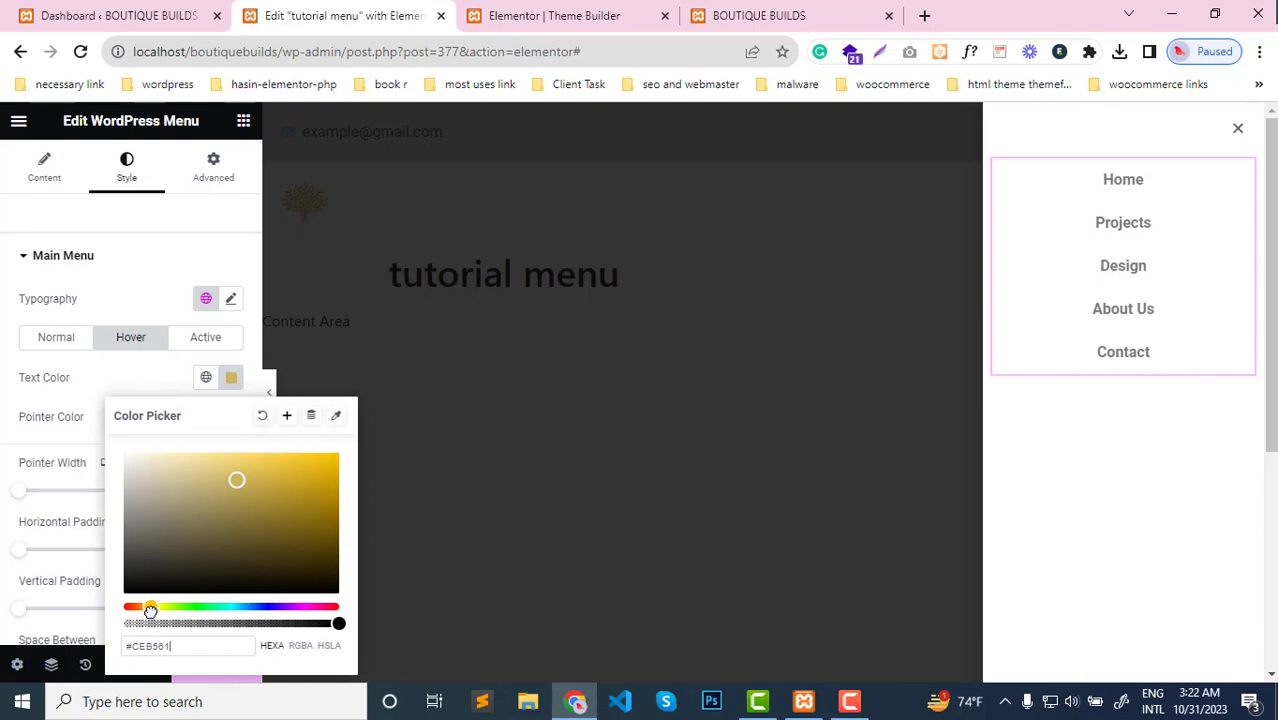
{"action": "left_click", "coordinate": [328, 471]}
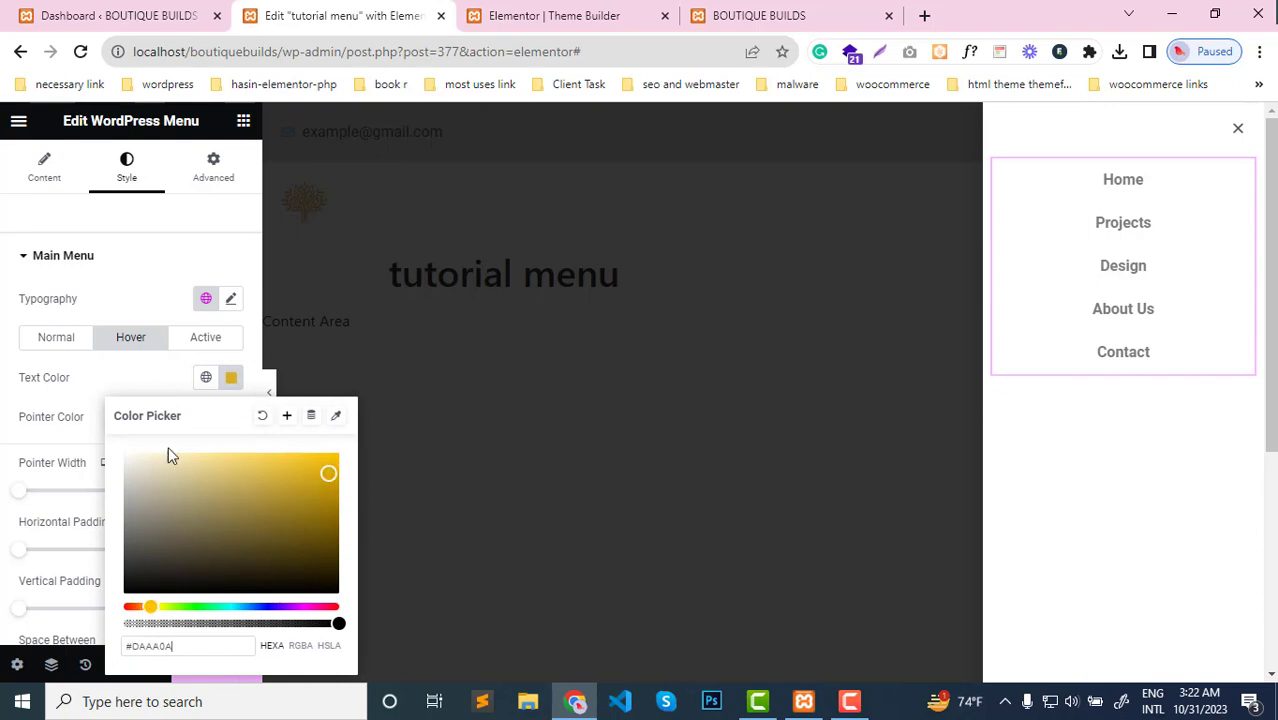
{"action": "left_click", "coordinate": [46, 428]}
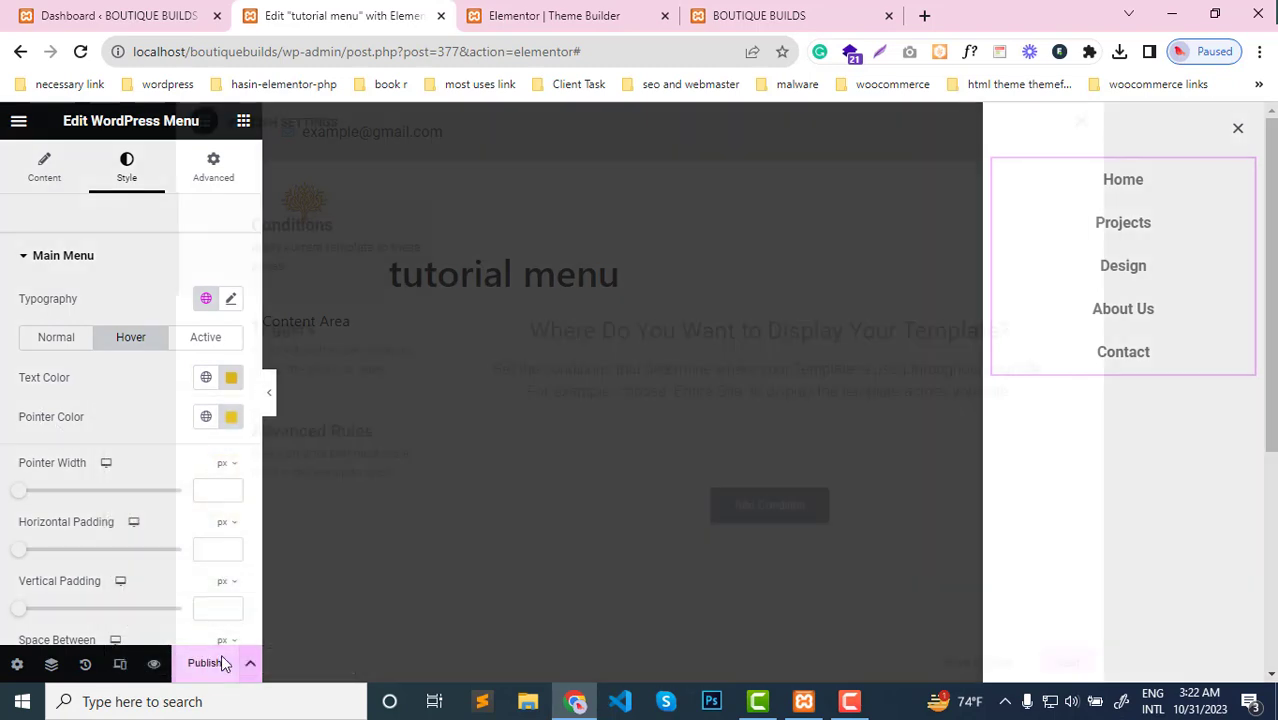
View the popup's publish settings without saving any conditions, and open the main menu's typography options
{"action": "left_click", "coordinate": [221, 654]}
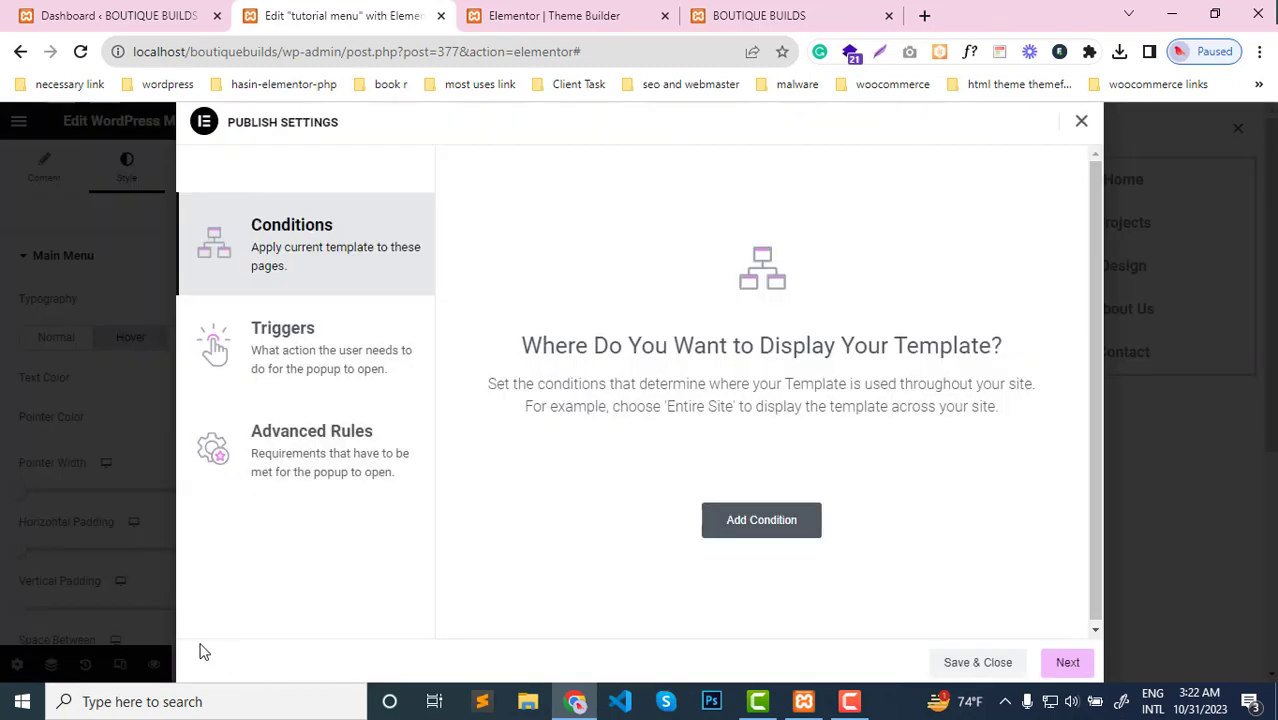
{"action": "left_click", "coordinate": [1080, 122]}
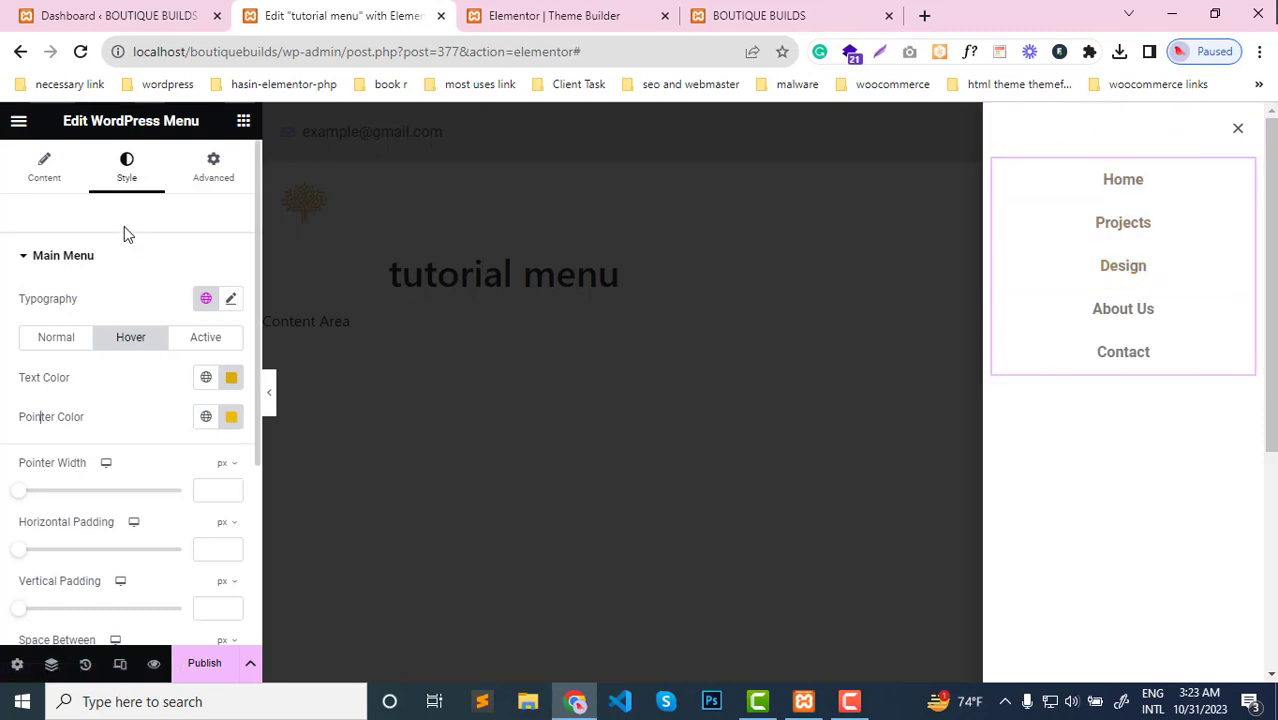
{"action": "left_click", "coordinate": [231, 301]}
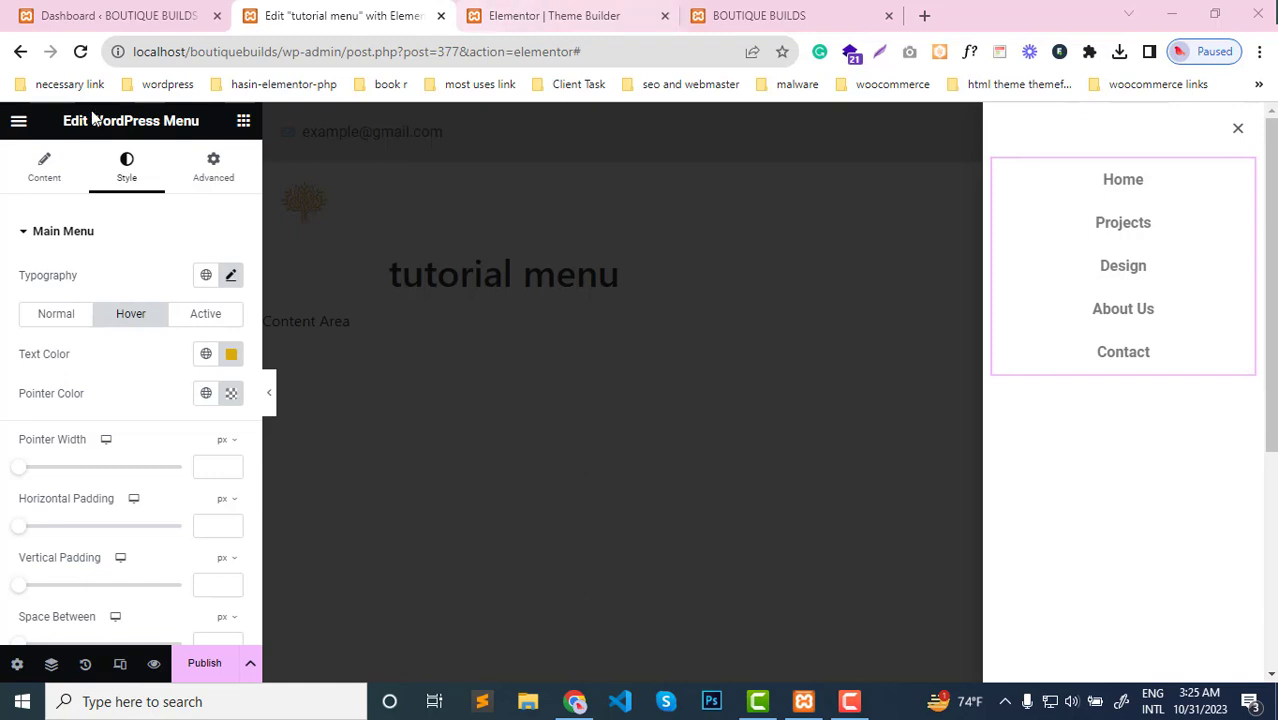
Add a Button widget below the menu in the popup and set its alignment to center
{"action": "left_click", "coordinate": [238, 124]}
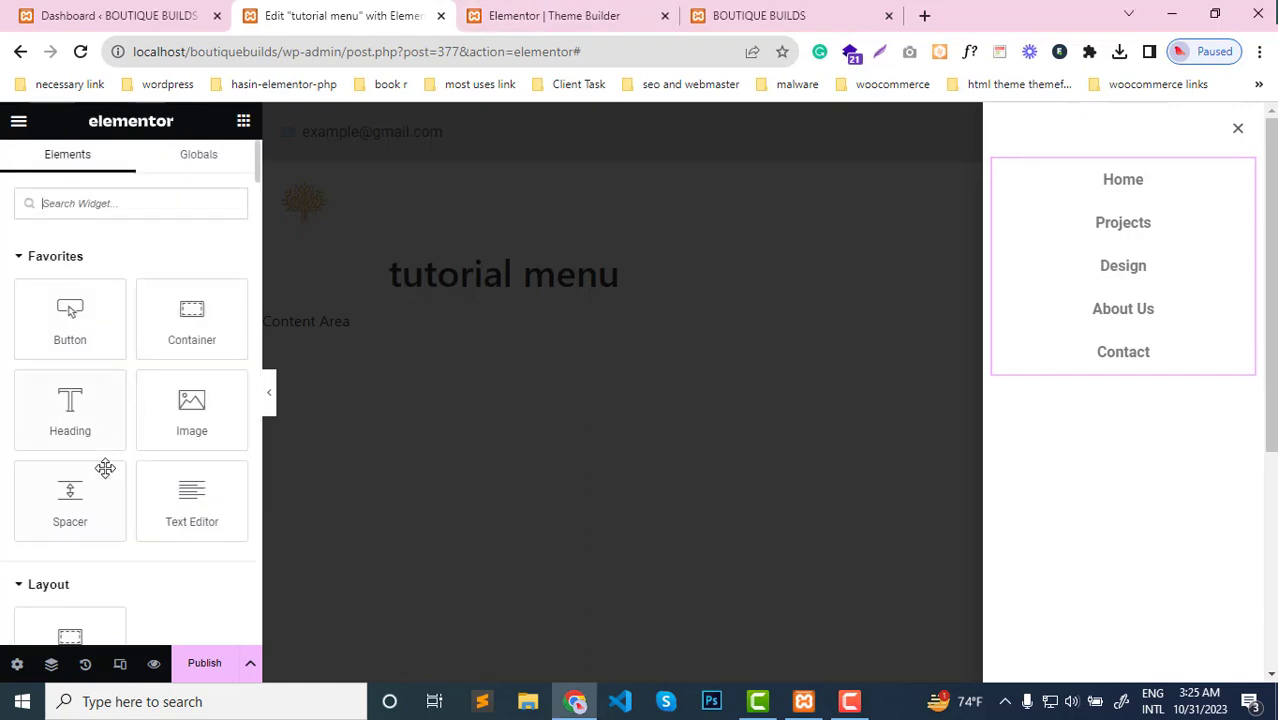
{"action": "scroll", "coordinate": [105, 468], "scroll_direction": "down", "scroll_amount": 3}
{"action": "scroll", "coordinate": [107, 475], "scroll_direction": "down", "scroll_amount": 2}
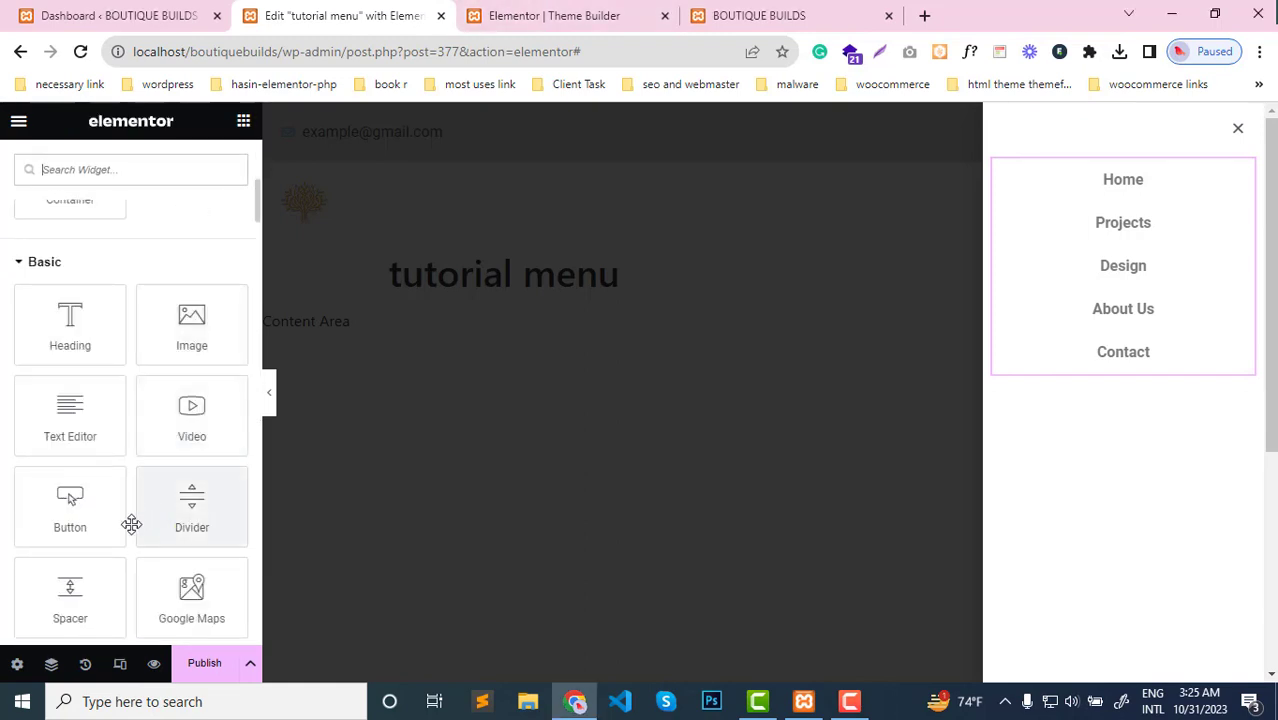
{"action": "left_click_drag", "start_coordinate": [64, 505], "coordinate": [1153, 364]}
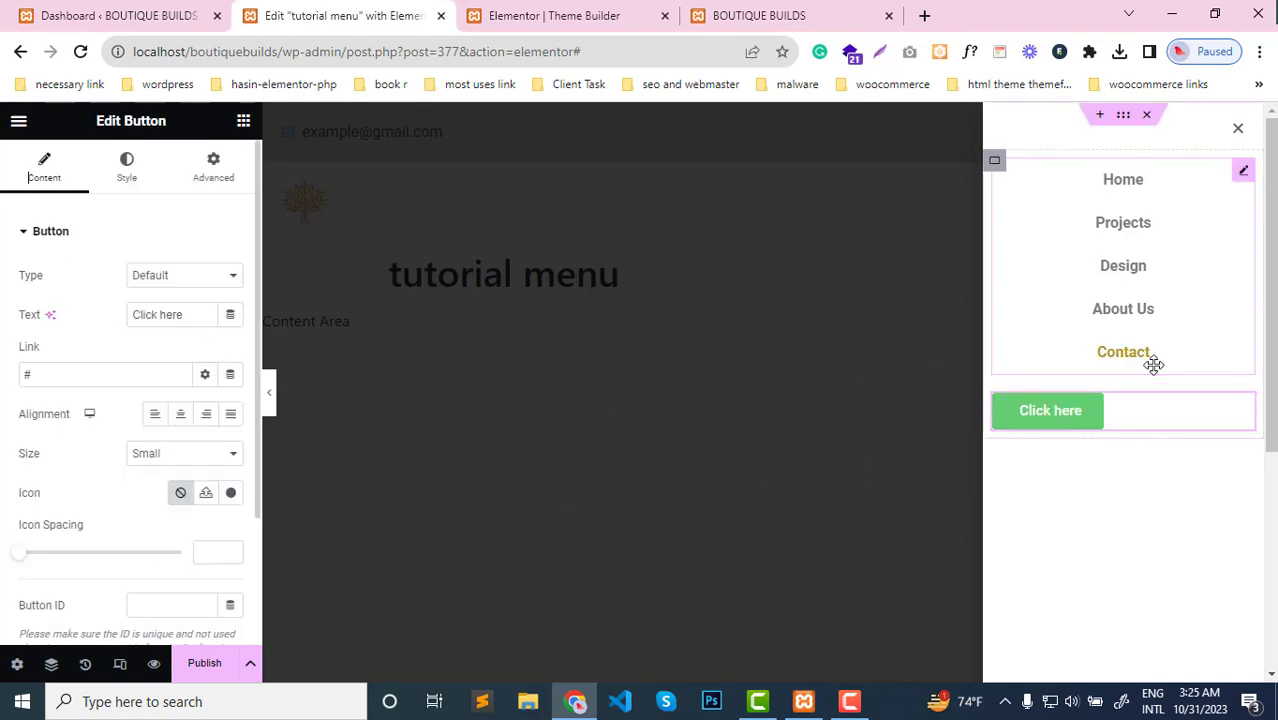
{"action": "left_click", "coordinate": [182, 416]}
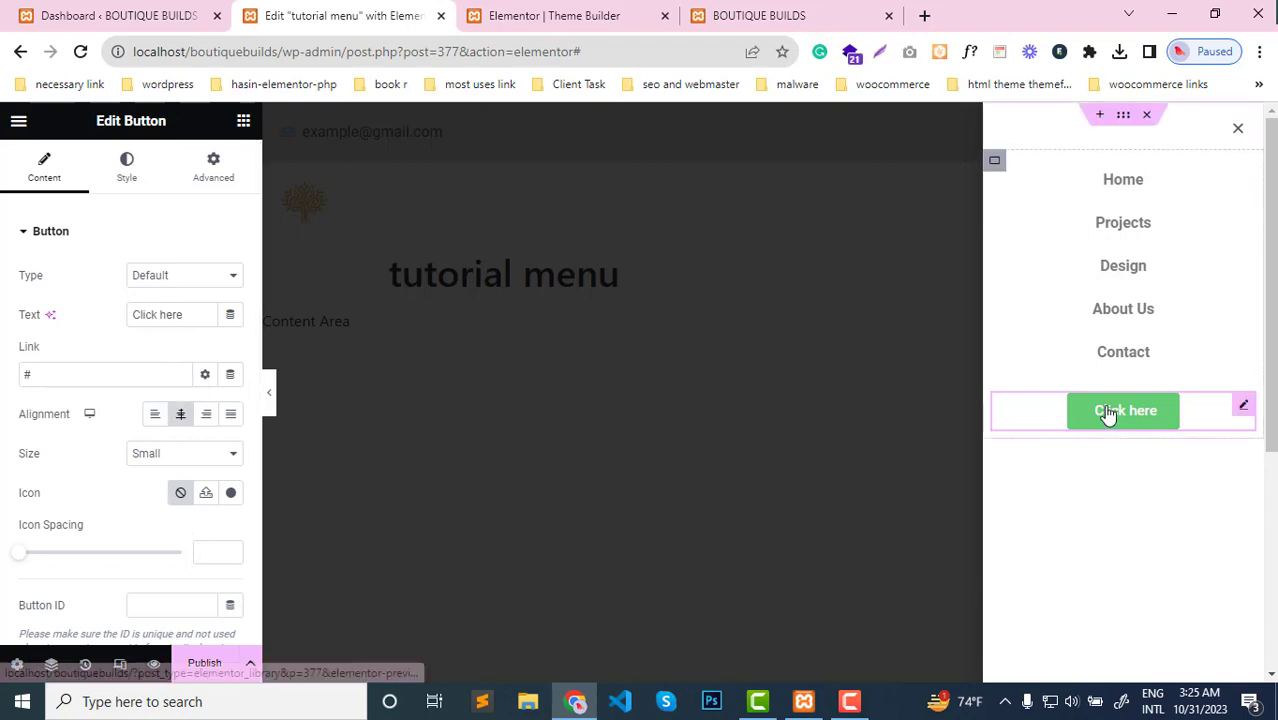
Replace the button's text with "Contact Us"
{"action": "left_click_drag", "start_coordinate": [197, 312], "coordinate": [120, 319]}
{"action": "left_click", "coordinate": [111, 319]}
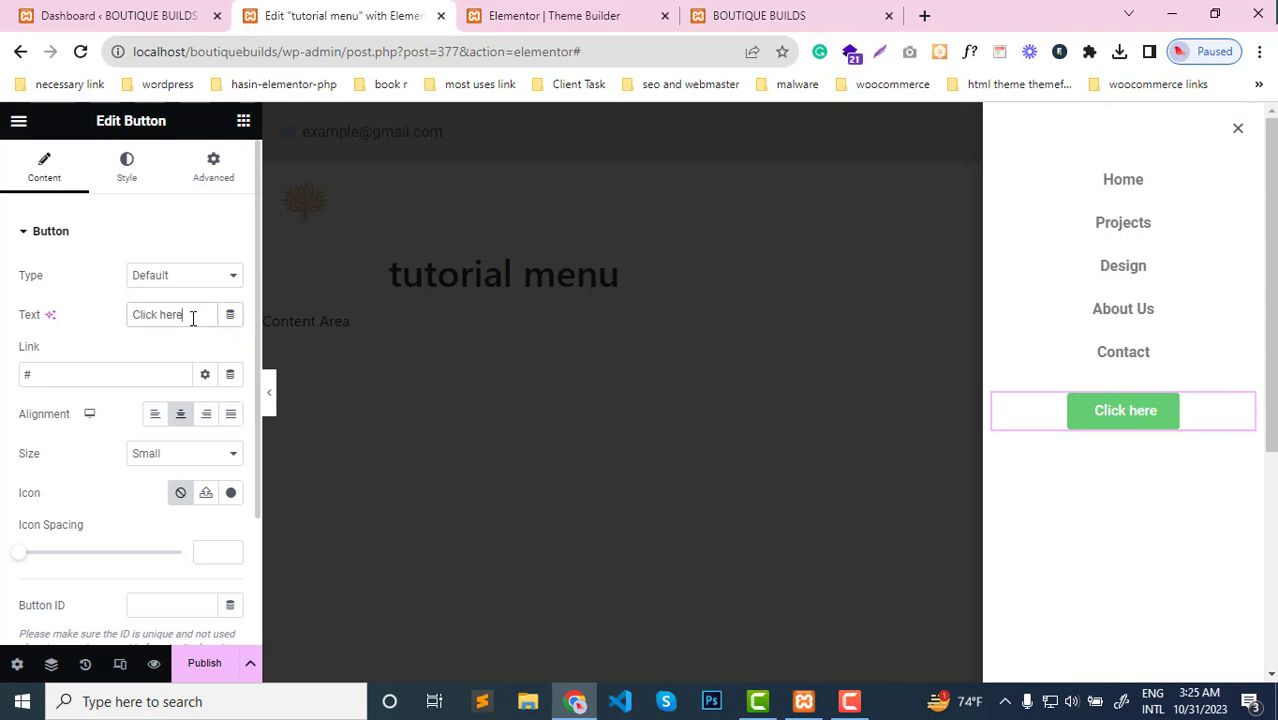
{"action": "key", "text": "BackSpace"}
{"action": "key", "text": "BackSpace"}
{"action": "key", "text": "BackSpace"}
{"action": "key", "text": "BackSpace"}
{"action": "key", "text": "BackSpace"}
{"action": "key", "text": "BackSpace"}
{"action": "key", "text": "BackSpace"}
{"action": "key", "text": "BackSpace"}
{"action": "key", "text": "BackSpace"}
{"action": "key", "text": "BackSpace"}
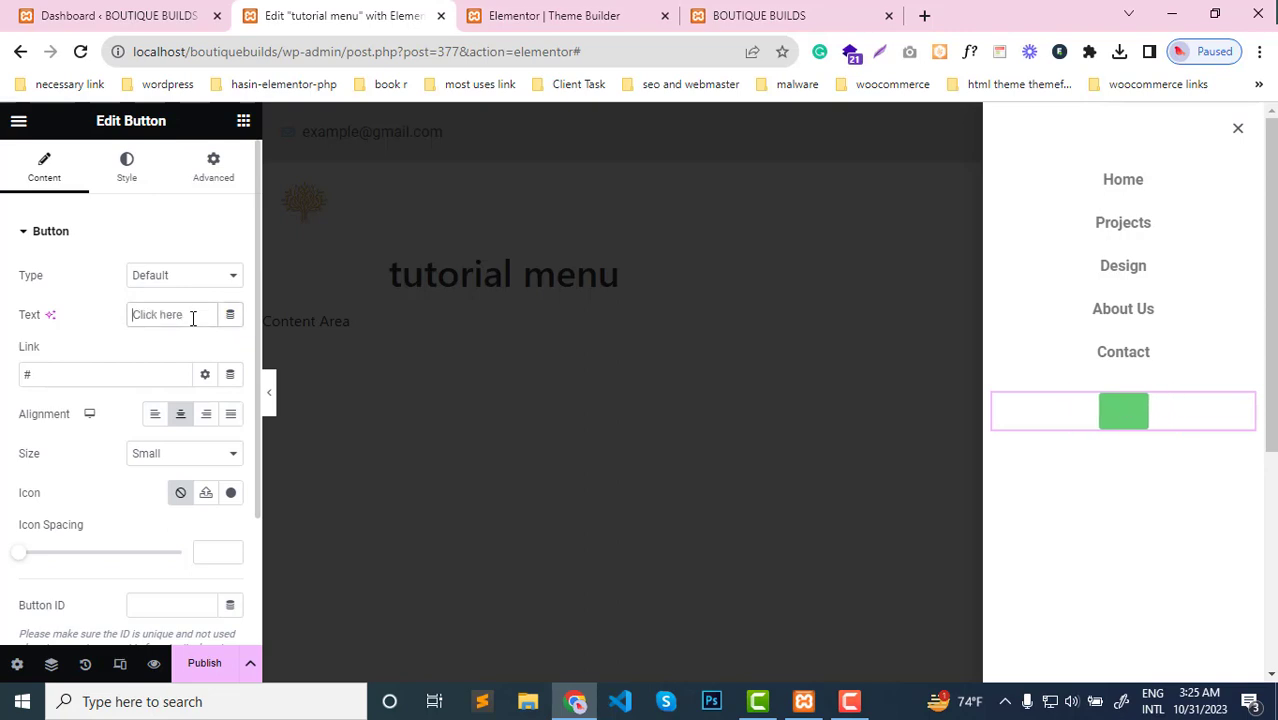
{"action": "type", "text": "Contact Us"}
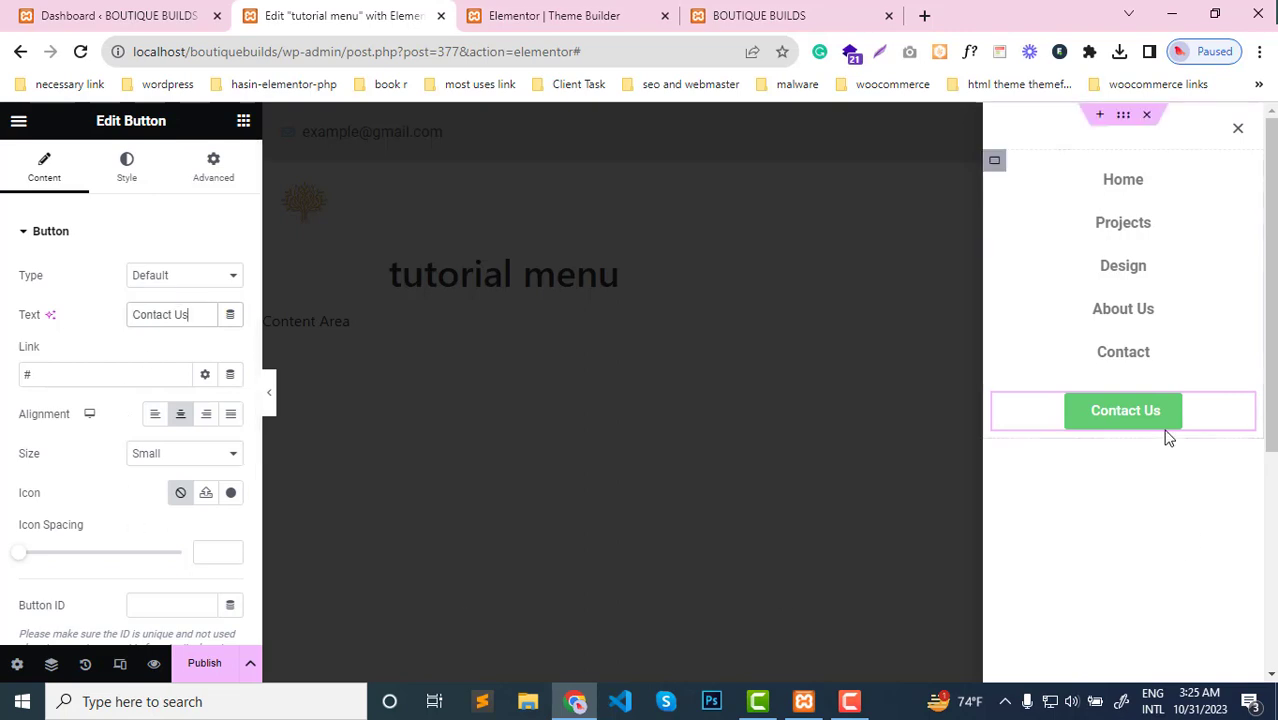
In the popup's style settings, set the close button's size to 20
{"action": "scroll", "coordinate": [100, 423], "scroll_direction": "down", "scroll_amount": 2}
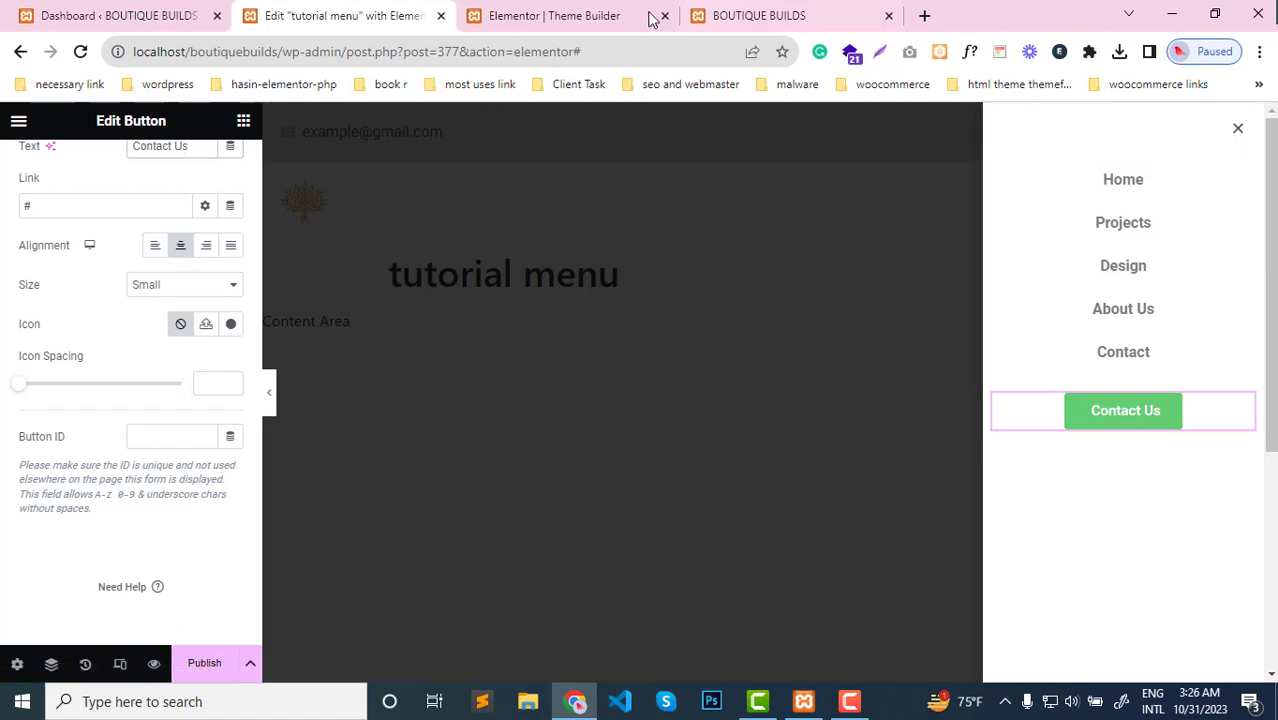
{"action": "scroll", "coordinate": [168, 374], "scroll_direction": "up", "scroll_amount": 2}
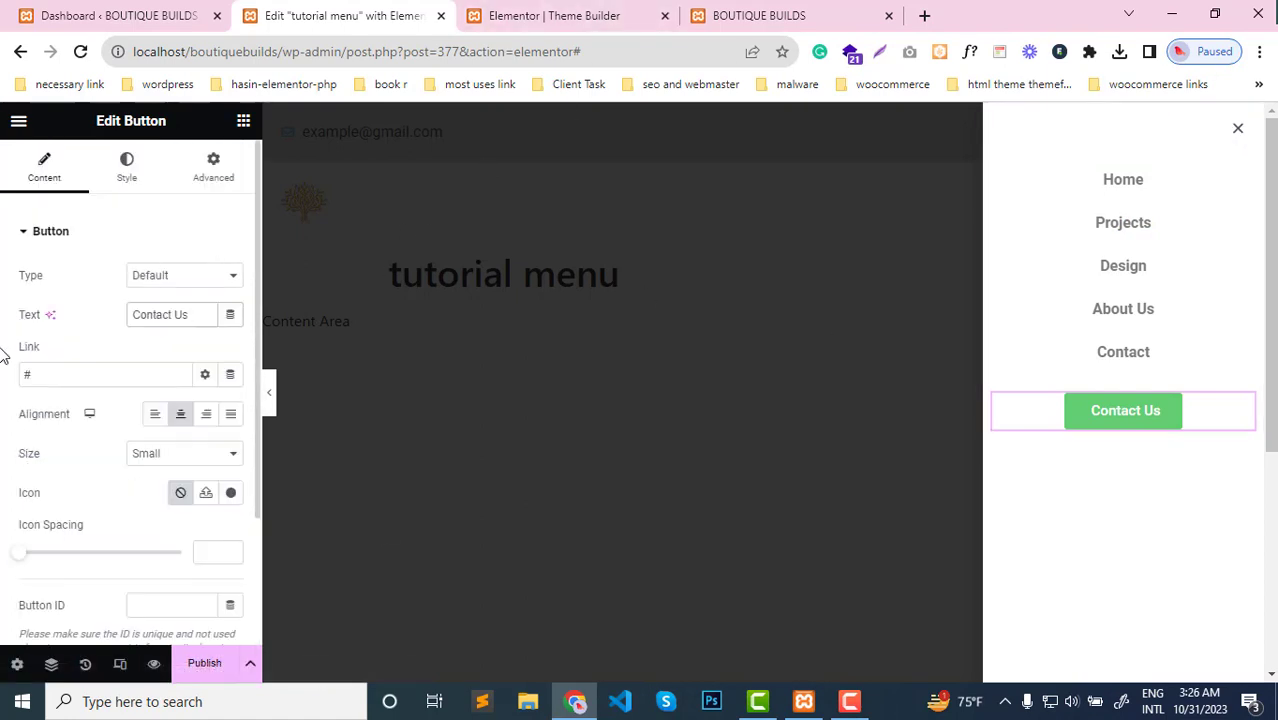
{"action": "left_click", "coordinate": [17, 664]}
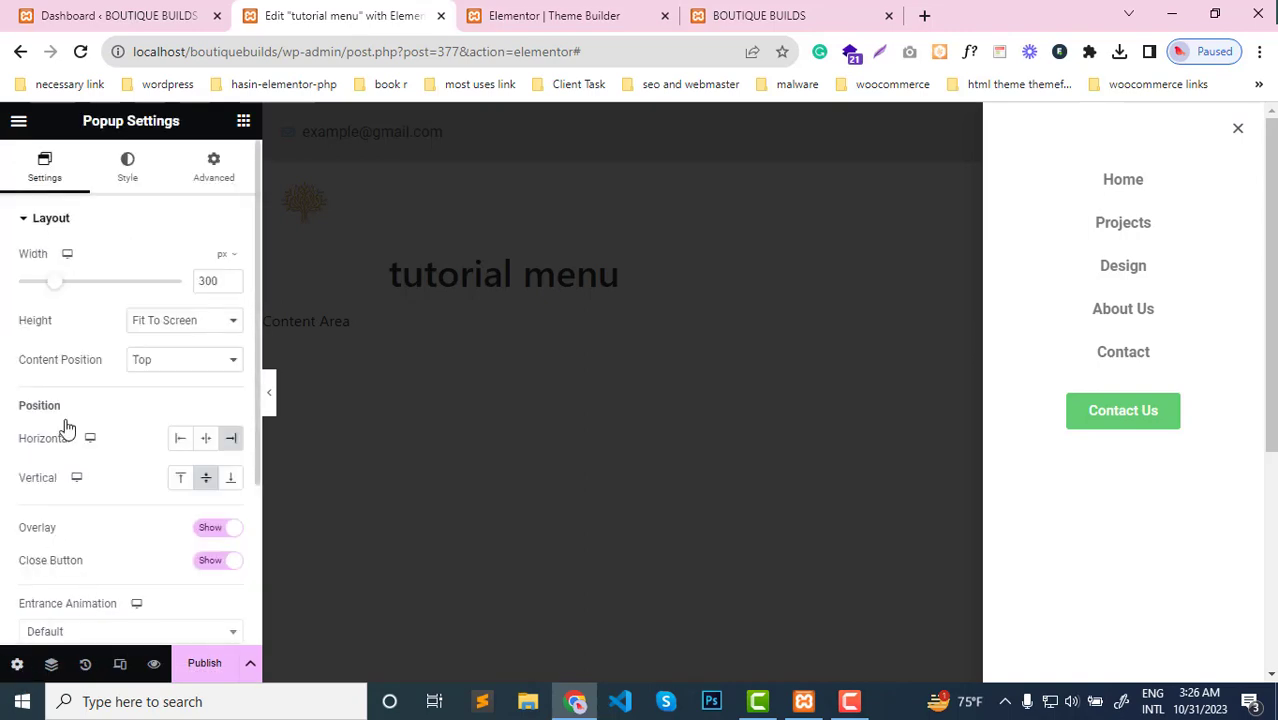
{"action": "left_click", "coordinate": [133, 181]}
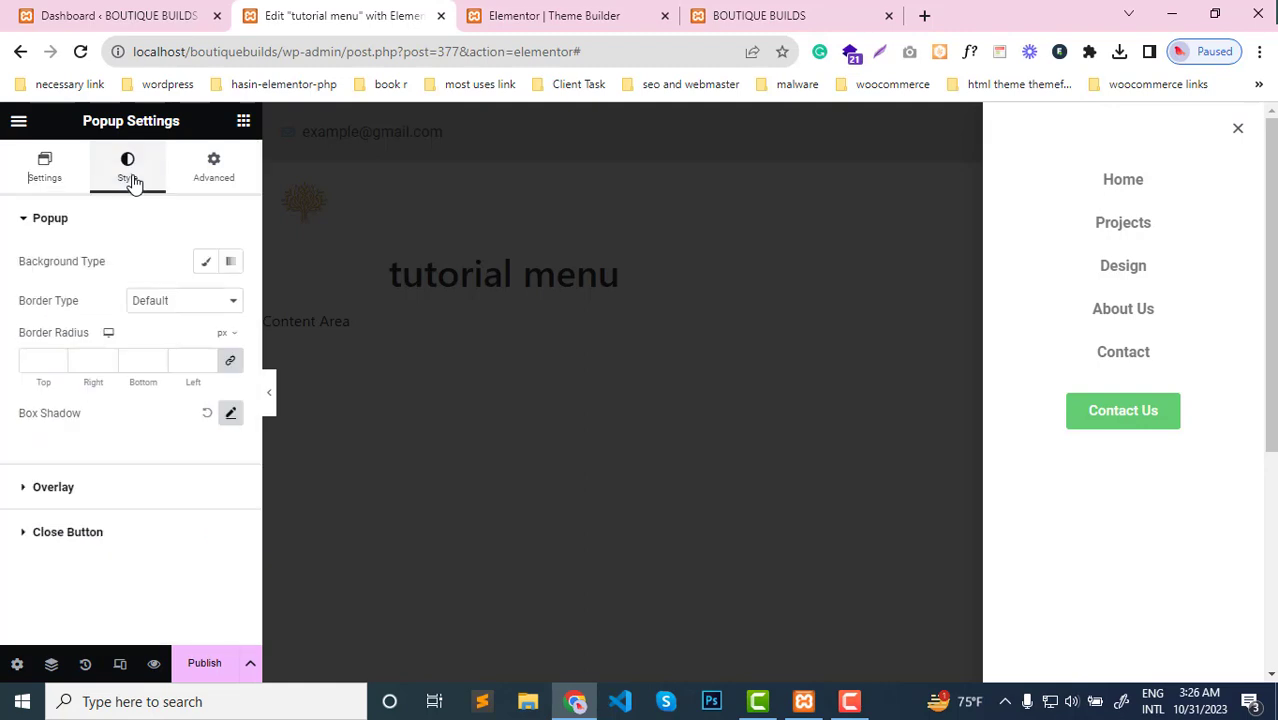
{"action": "left_click", "coordinate": [31, 538]}
{"action": "scroll", "coordinate": [70, 460], "scroll_direction": "down", "scroll_amount": 1}
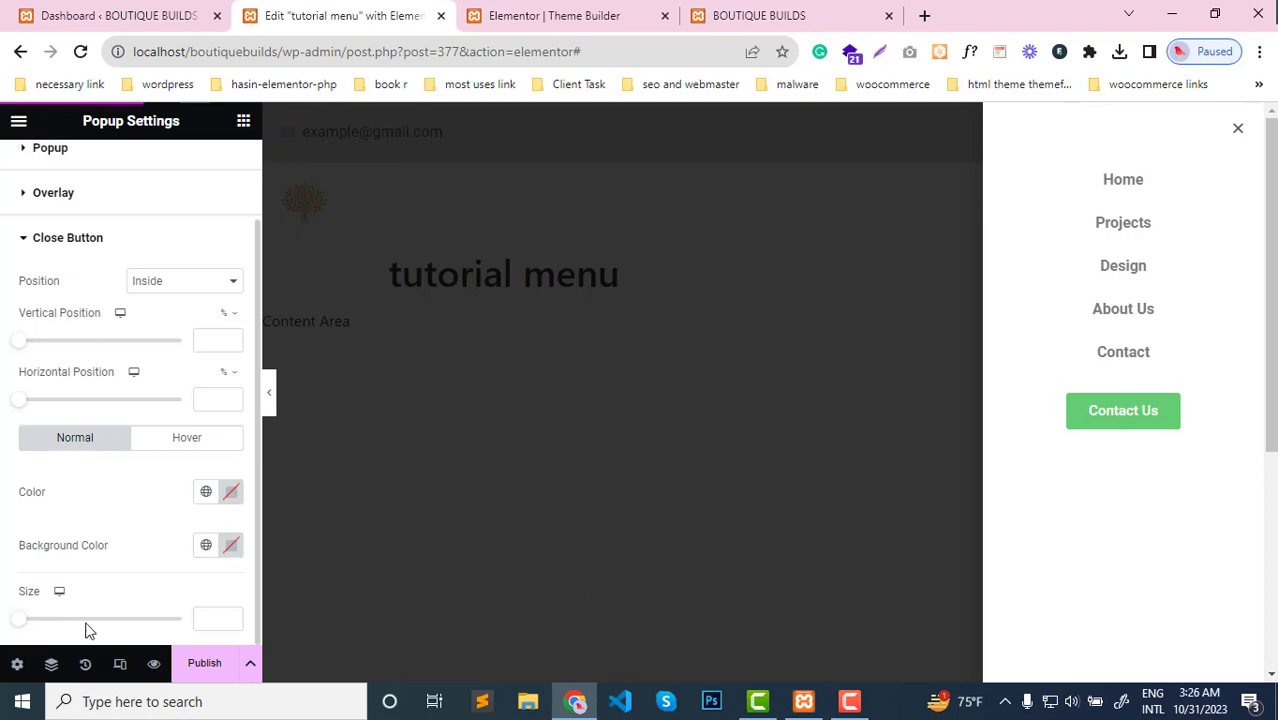
{"action": "left_click", "coordinate": [215, 617]}
{"action": "type", "text": "25"}
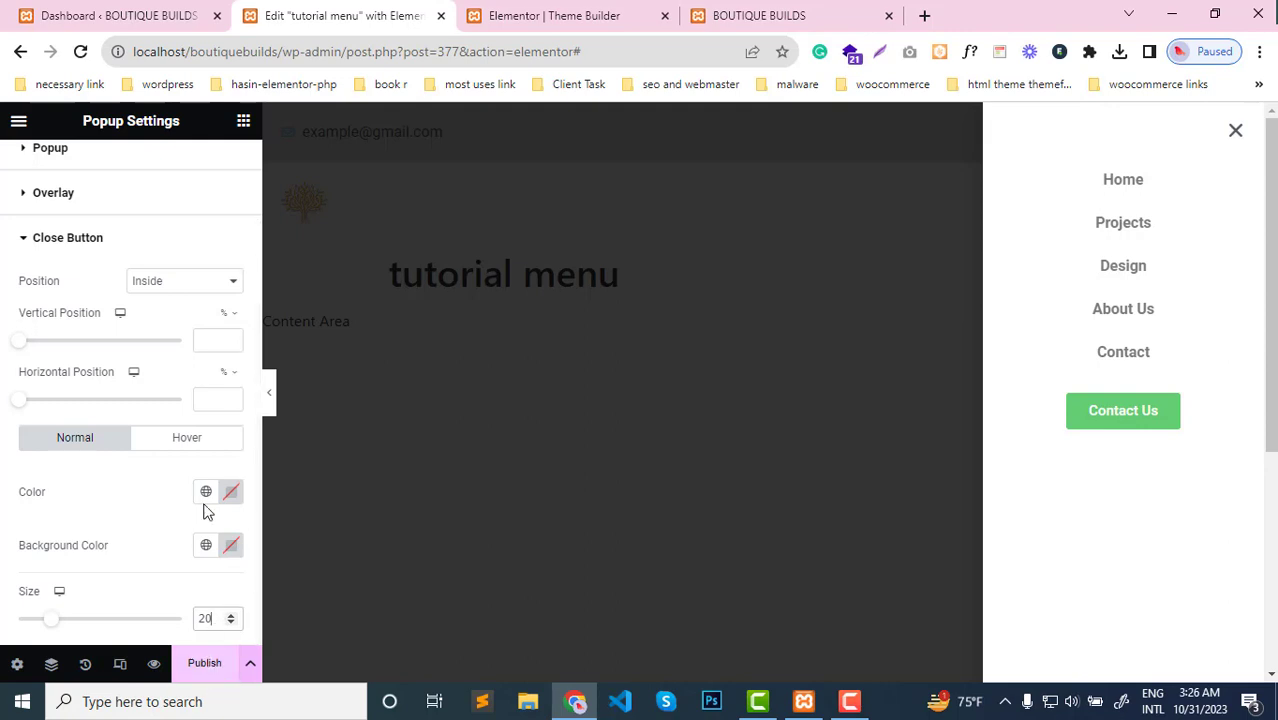
Position the popup's close button at 1.7% vertically and 47.5% horizontally, centering it above the menu
{"action": "mouse_move", "coordinate": [20, 344]}
{"action": "left_mouse_down"}
{"action": "mouse_move", "coordinate": [37, 345]}
{"action": "mouse_move", "coordinate": [24, 347]}
{"action": "left_mouse_up"}
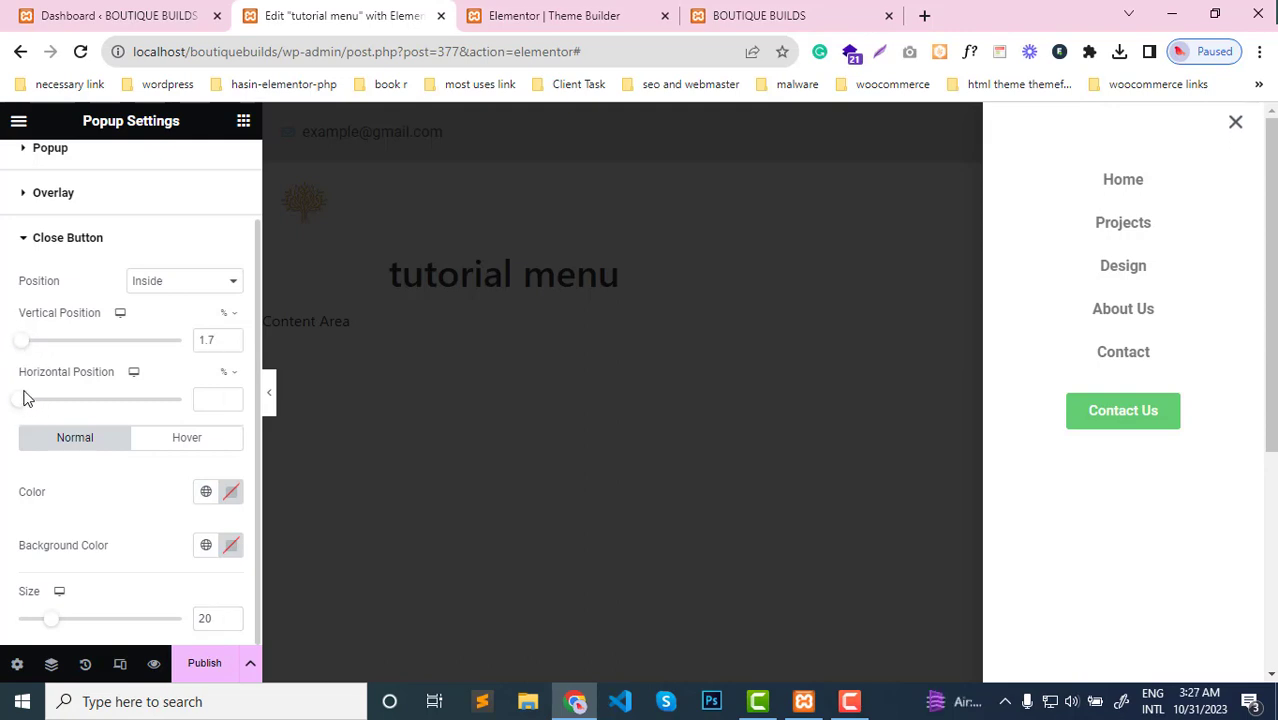
{"action": "left_click_drag", "start_coordinate": [23, 404], "coordinate": [101, 401]}
{"action": "left_click", "coordinate": [229, 404]}
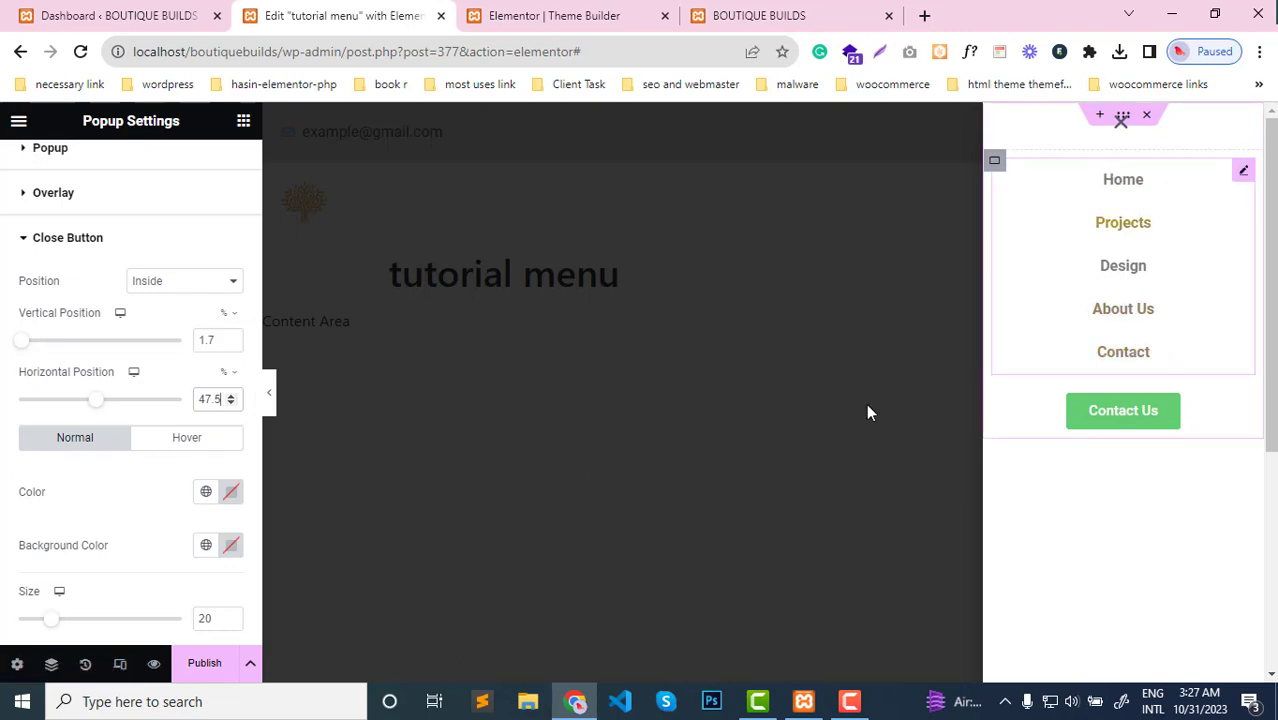
Publish the popup and save its publish settings without adding any display conditions
{"action": "mouse_move", "coordinate": [803, 701]}
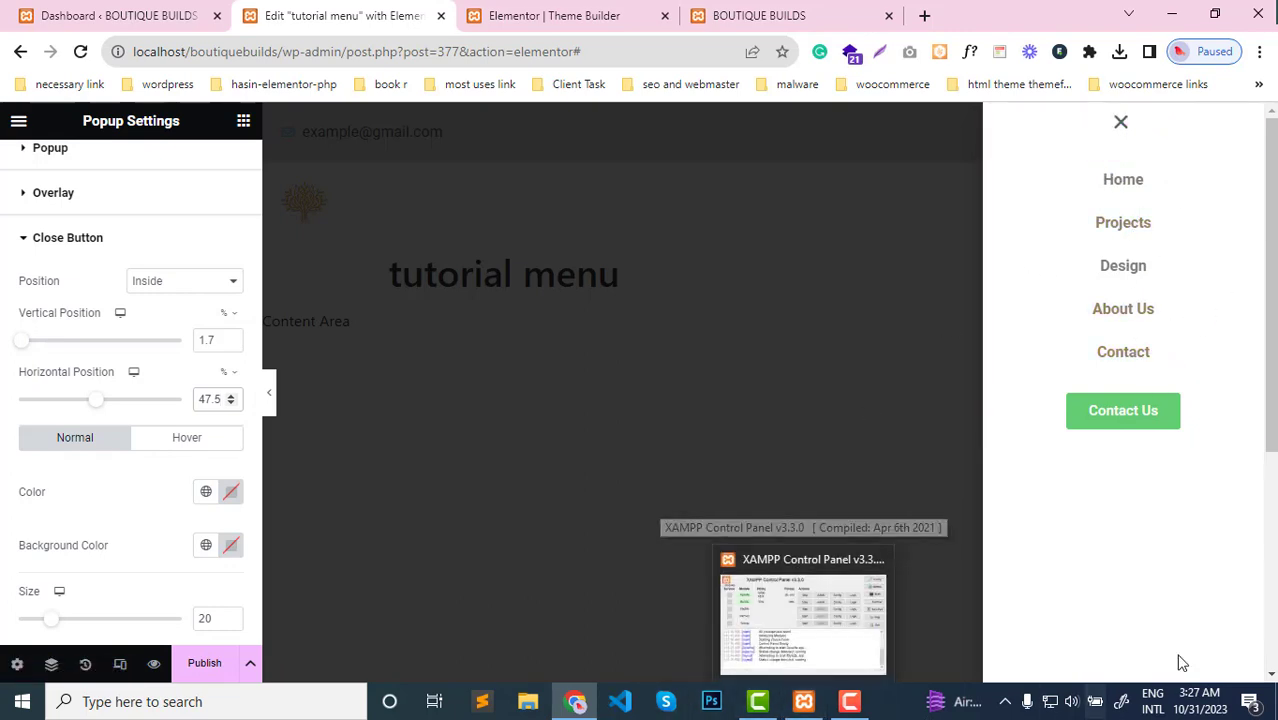
{"action": "left_click", "coordinate": [203, 670]}
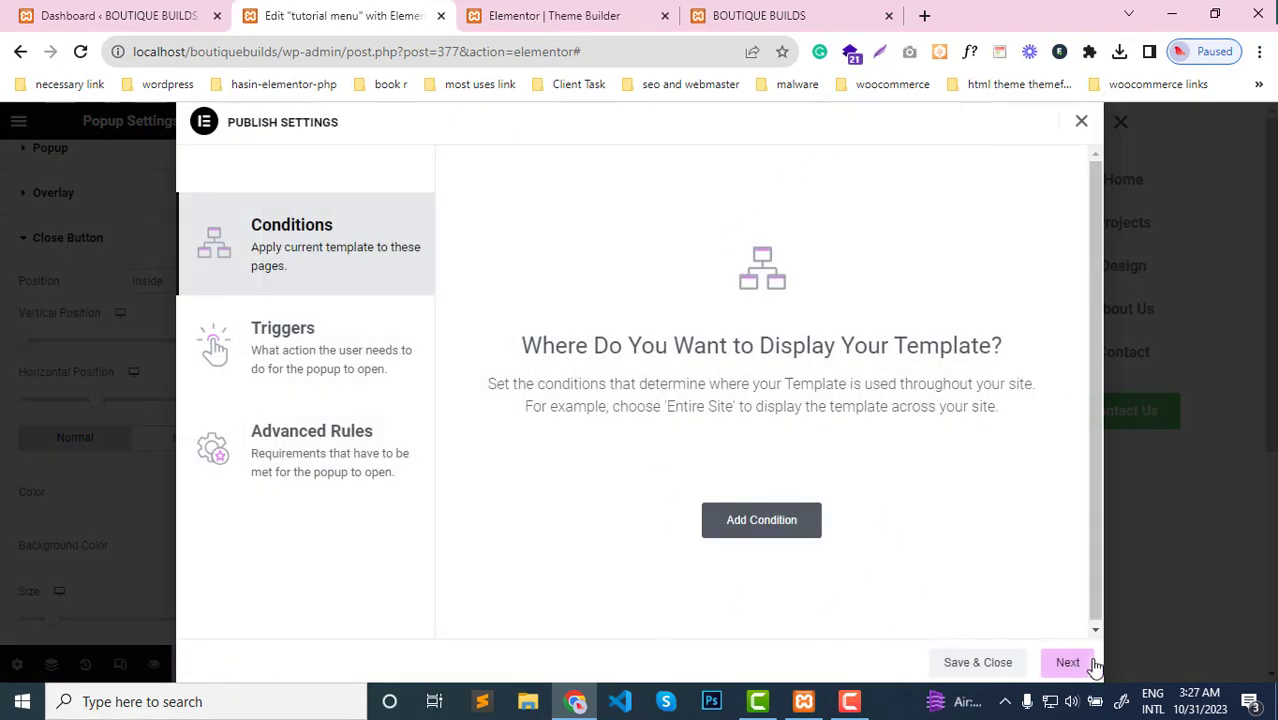
{"action": "left_click", "coordinate": [976, 663]}
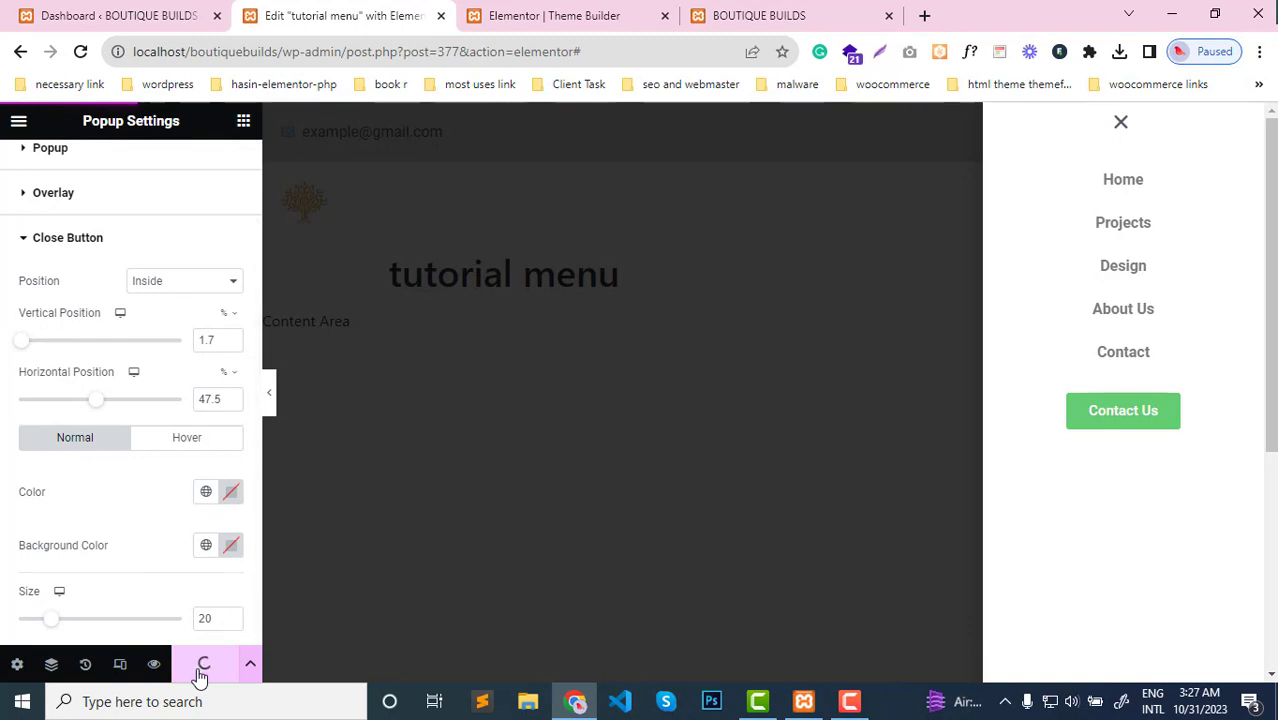
Open Elementor Header #328 for editing in a separate browser tab from the Theme Builder's header list
{"action": "left_click", "coordinate": [565, 12]}
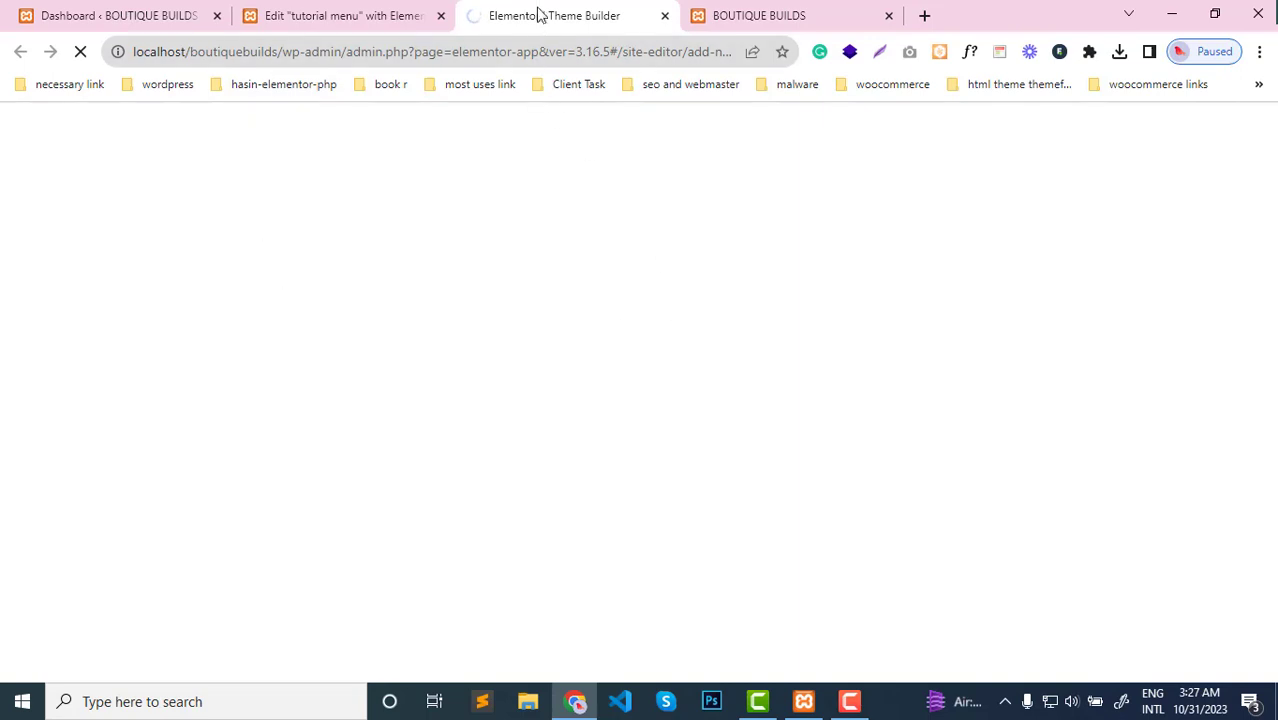
{"action": "left_click", "coordinate": [371, 16]}
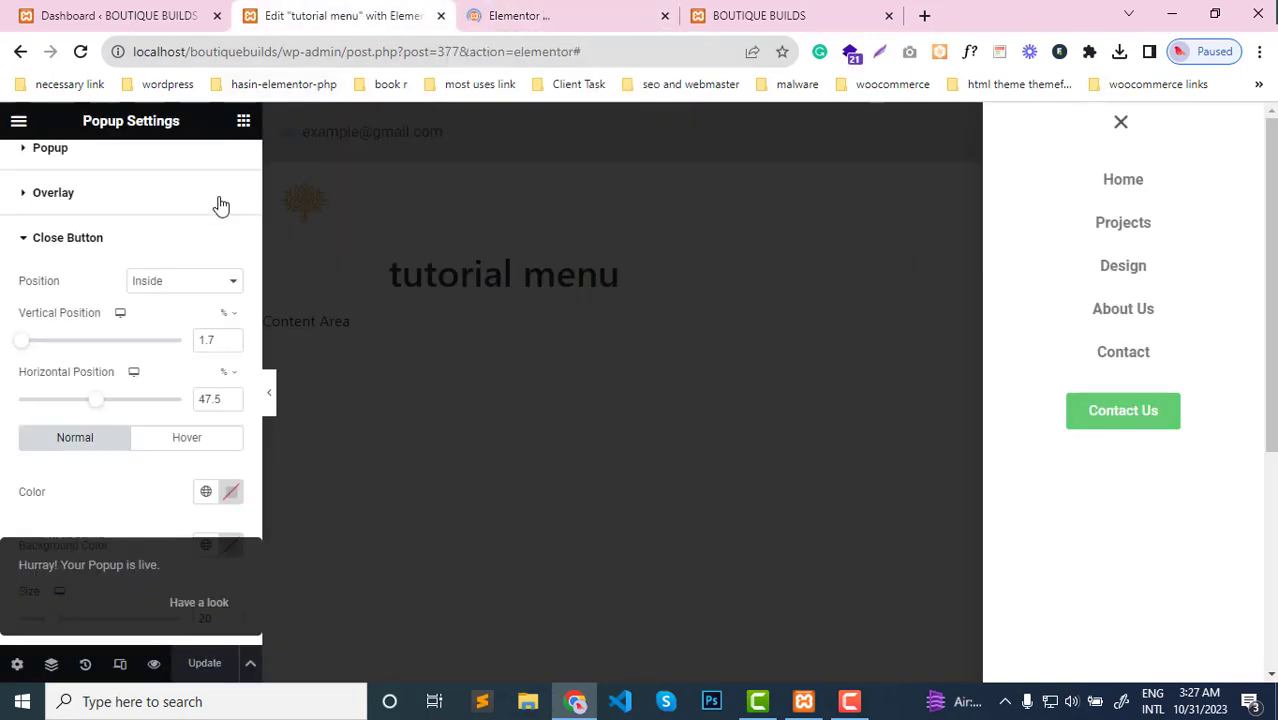
{"action": "left_click", "coordinate": [533, 14]}
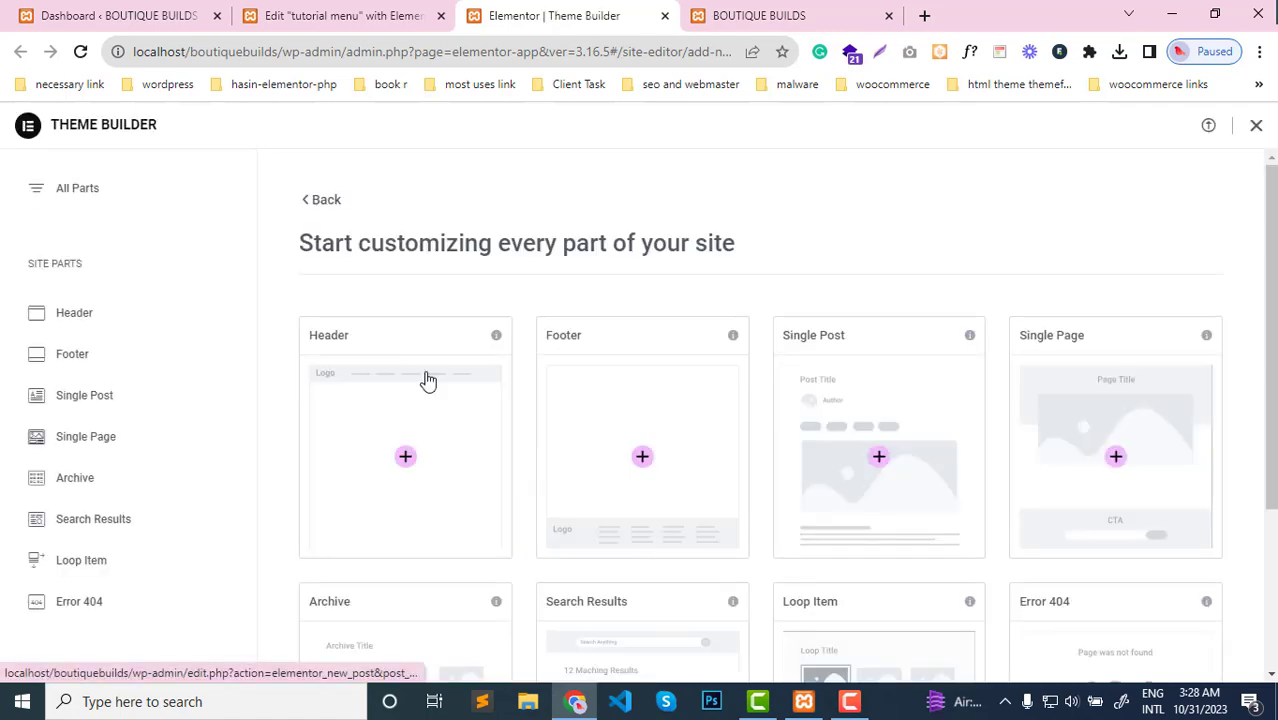
{"action": "left_click", "coordinate": [71, 320]}
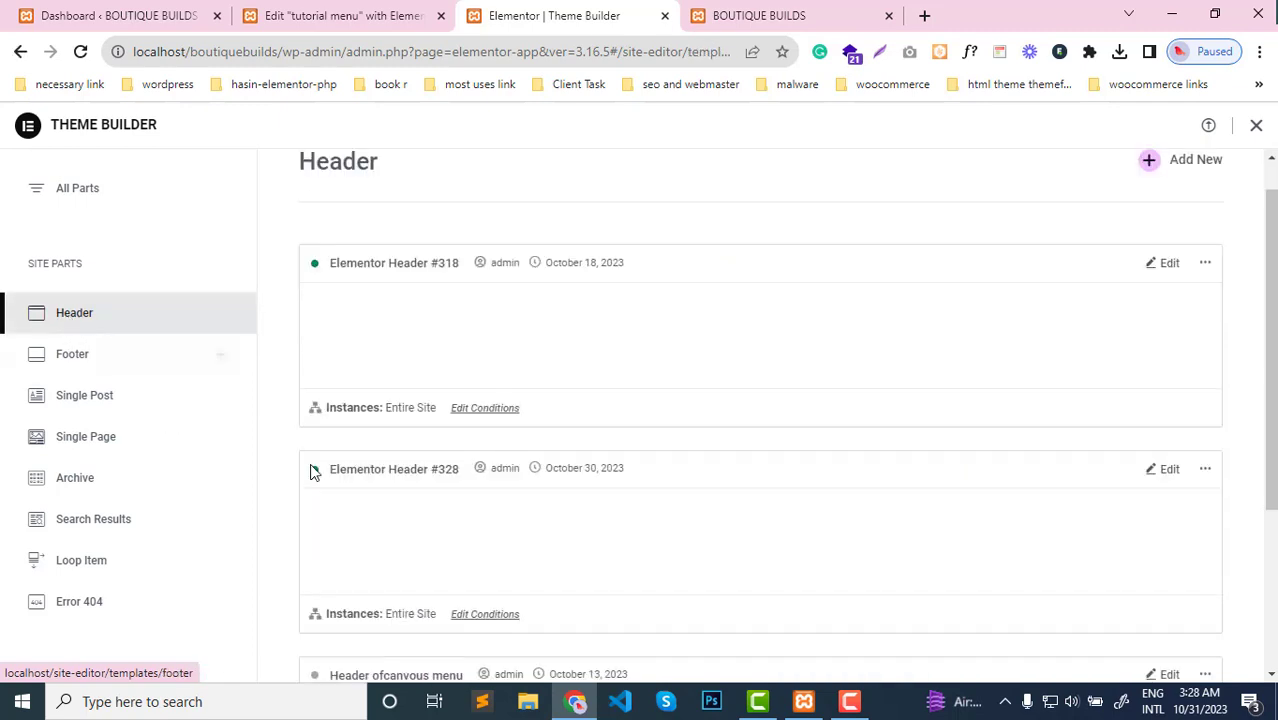
{"action": "middle_click", "coordinate": [1166, 469]}
{"action": "left_click", "coordinate": [713, 21]}
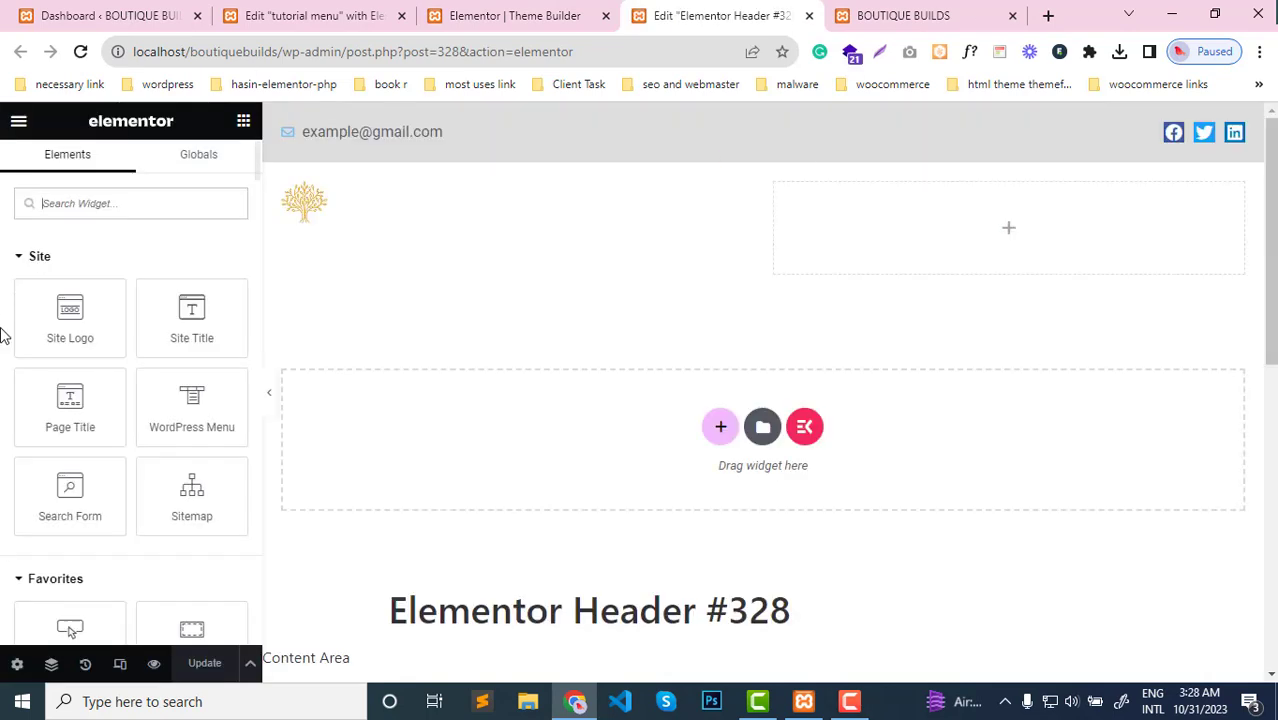
Add a Button widget to the empty column beside the logo in the header and clear its text
{"action": "scroll", "coordinate": [38, 430], "scroll_direction": "down", "scroll_amount": 1}
{"action": "scroll", "coordinate": [60, 473], "scroll_direction": "up", "scroll_amount": 1}
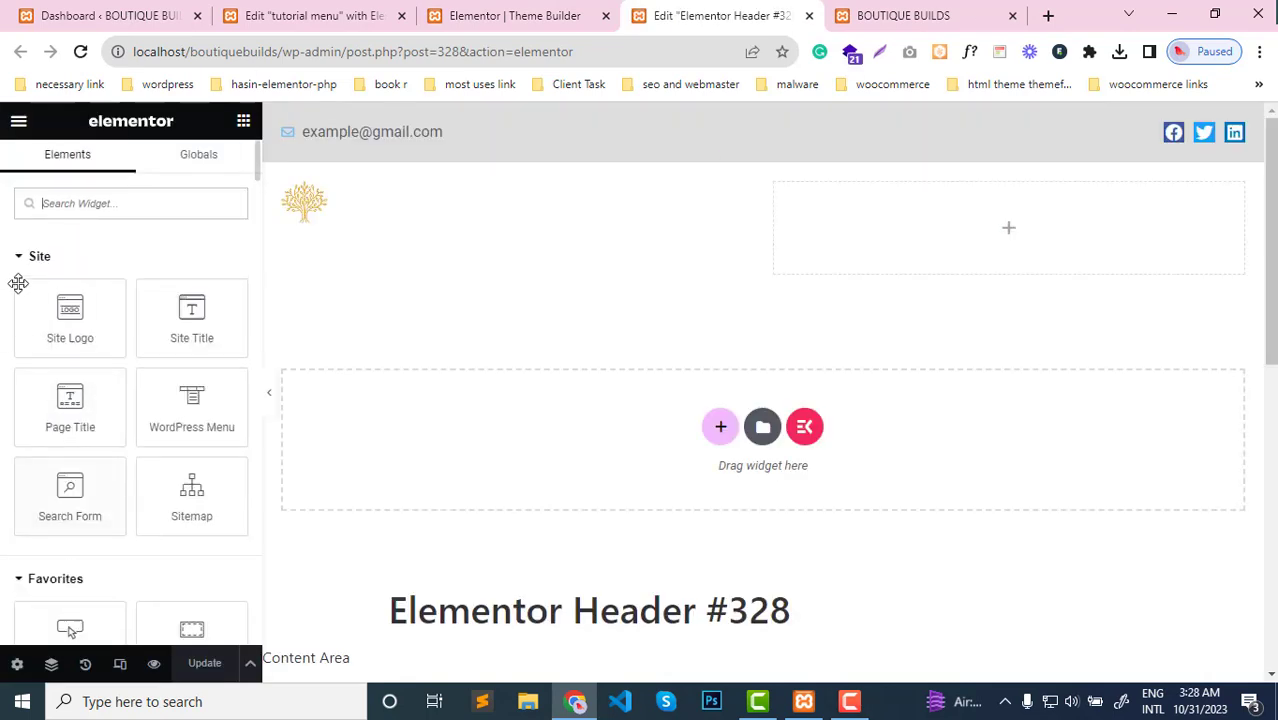
{"action": "left_click", "coordinate": [20, 257]}
{"action": "left_click_drag", "start_coordinate": [55, 360], "coordinate": [1050, 237]}
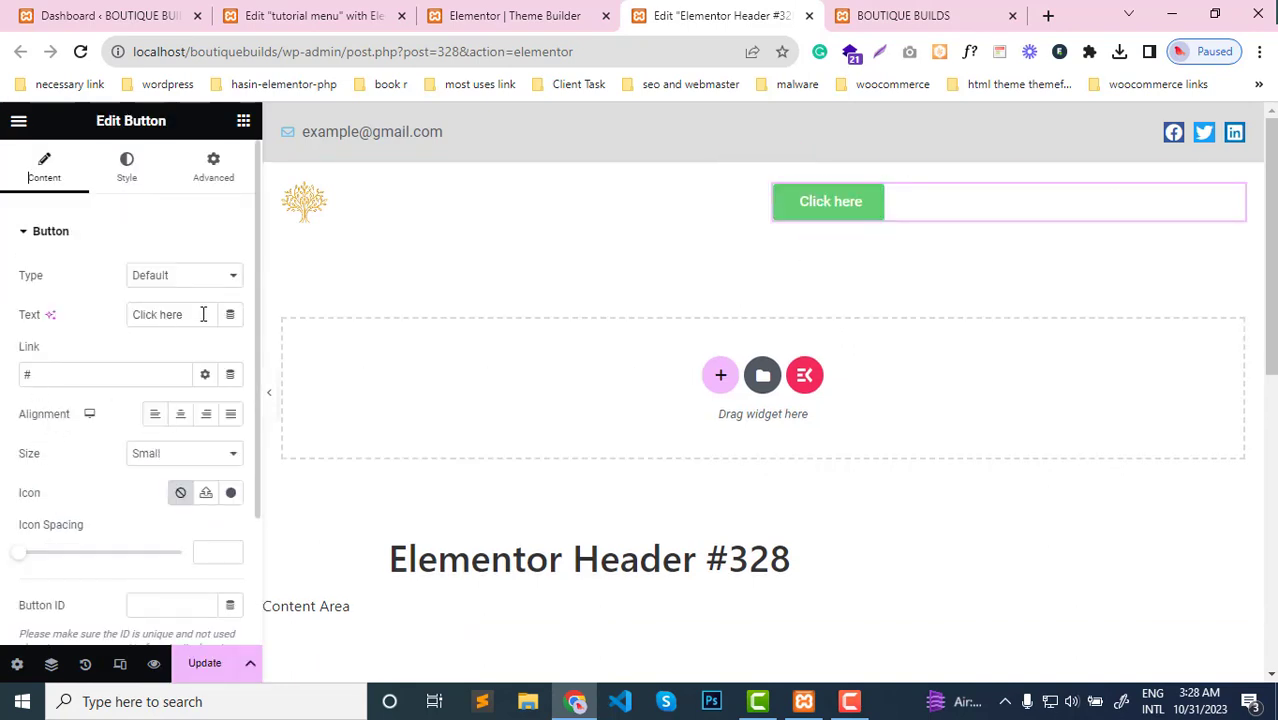
{"action": "left_click_drag", "start_coordinate": [203, 314], "coordinate": [116, 321]}
{"action": "key", "text": "BackSpace"}
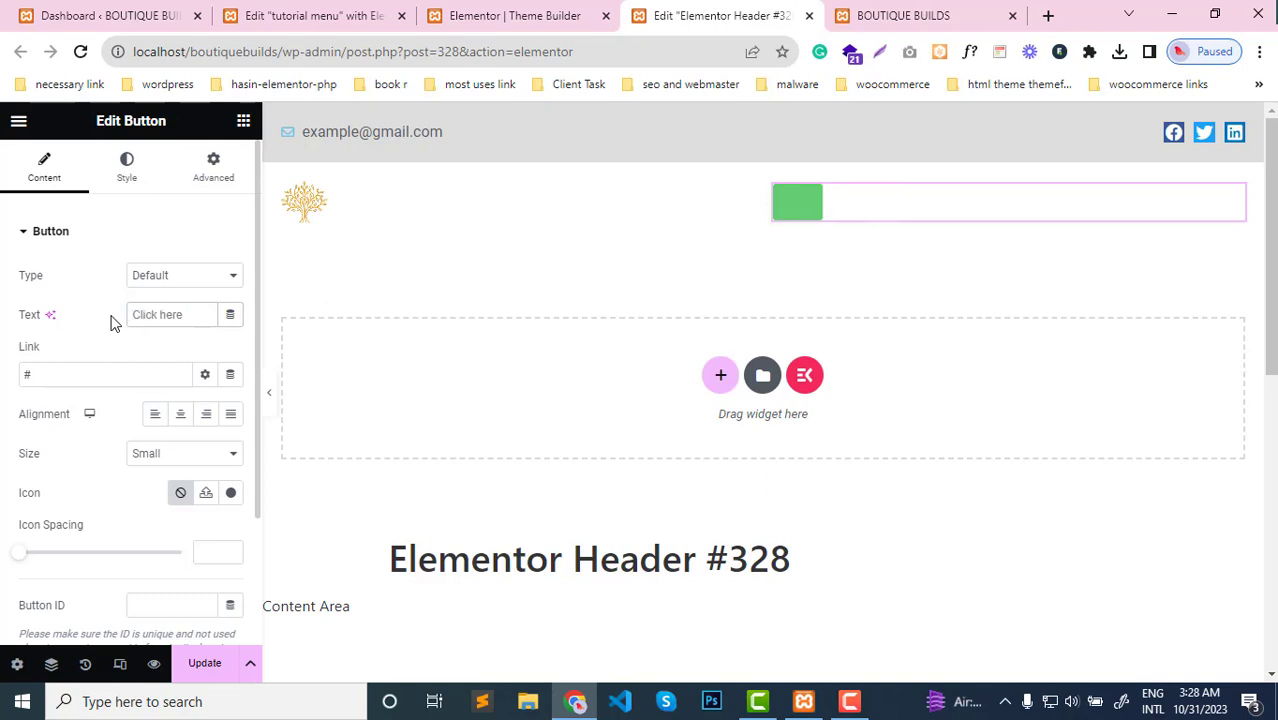
Search the icon library for "menu" and insert the Menu 11 icon into the header button
{"action": "scroll", "coordinate": [172, 458], "scroll_direction": "down", "scroll_amount": 2}
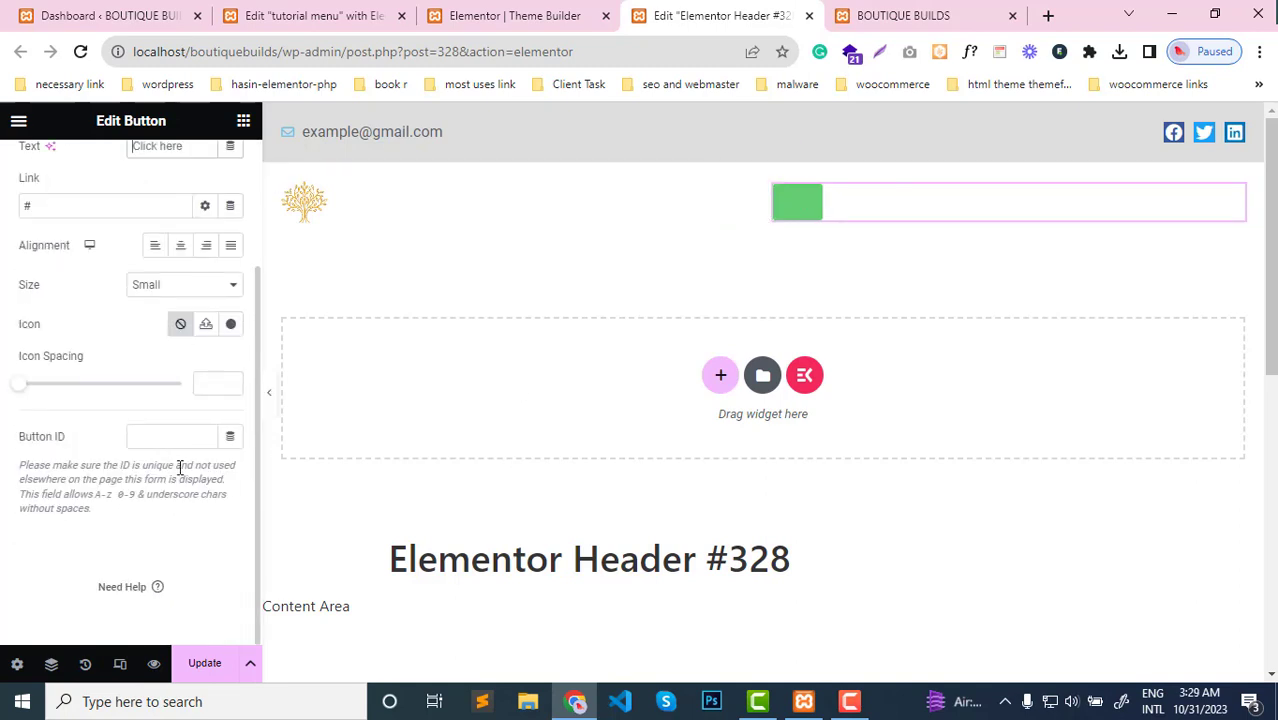
{"action": "scroll", "coordinate": [172, 536], "scroll_direction": "up", "scroll_amount": 2}
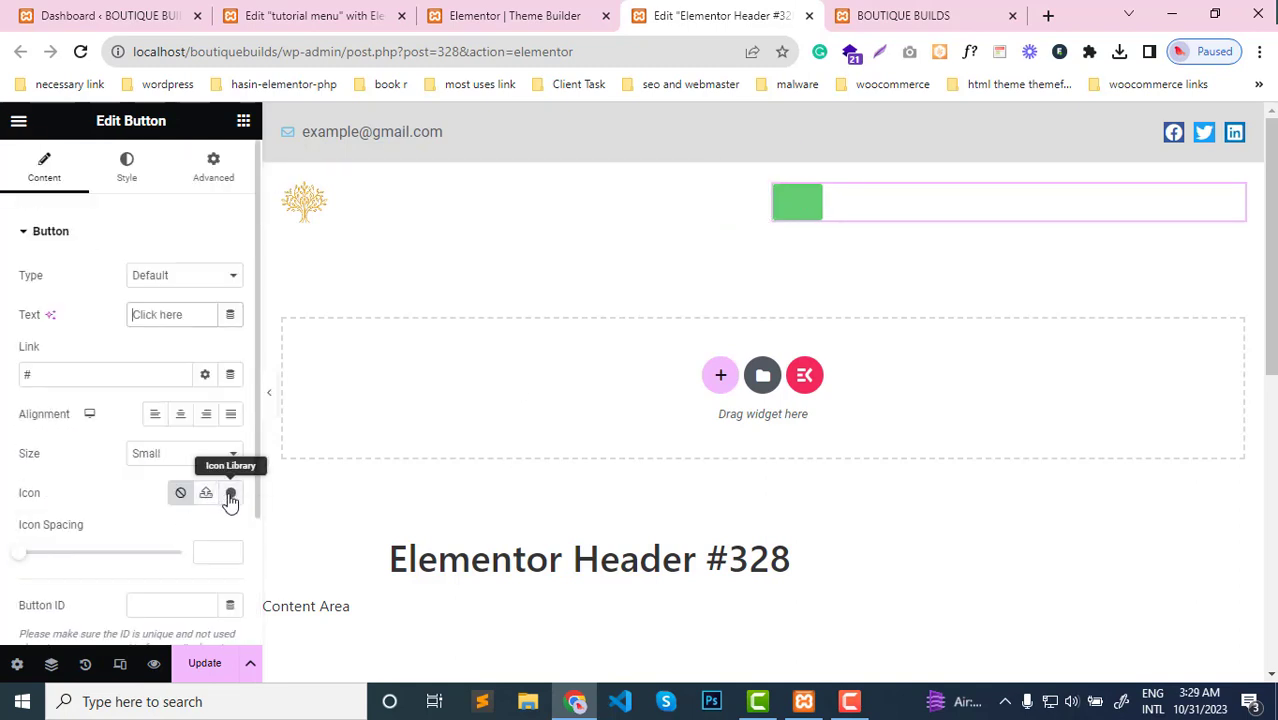
{"action": "left_click", "coordinate": [231, 495]}
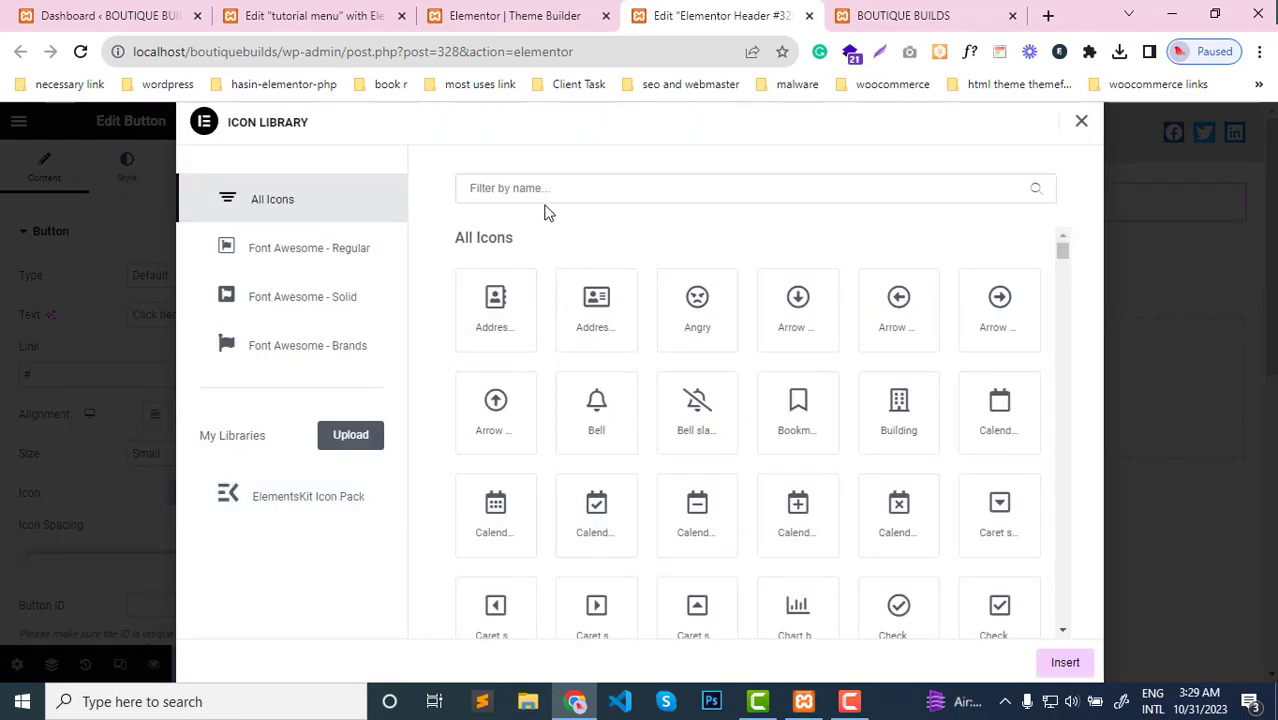
{"action": "left_click", "coordinate": [547, 188]}
{"action": "type", "text": "menu"}
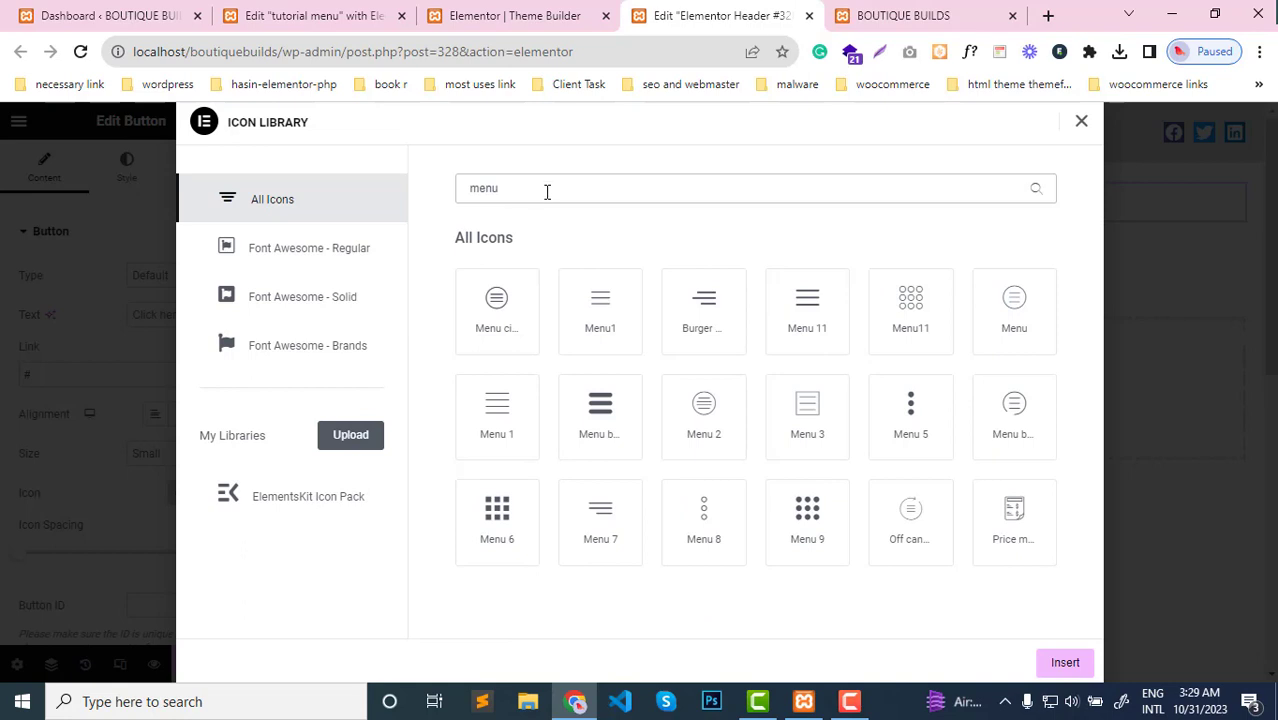
{"action": "left_click", "coordinate": [612, 520]}
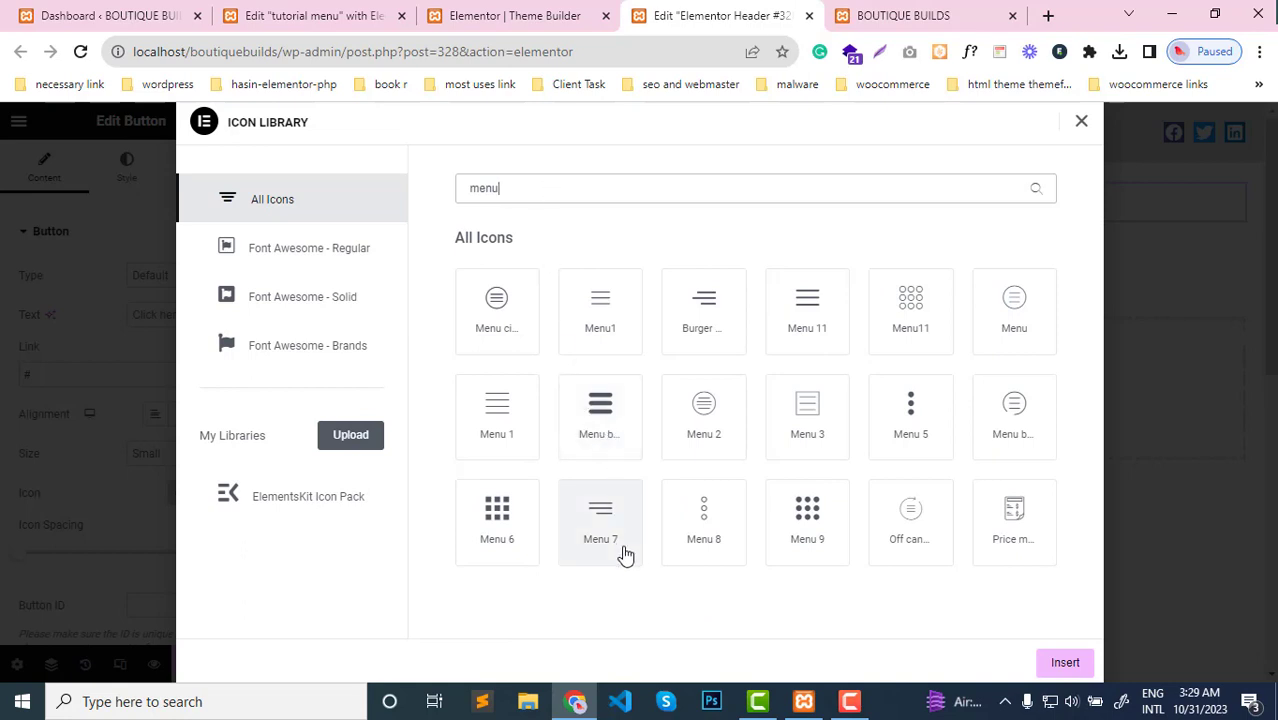
{"action": "left_click", "coordinate": [600, 435]}
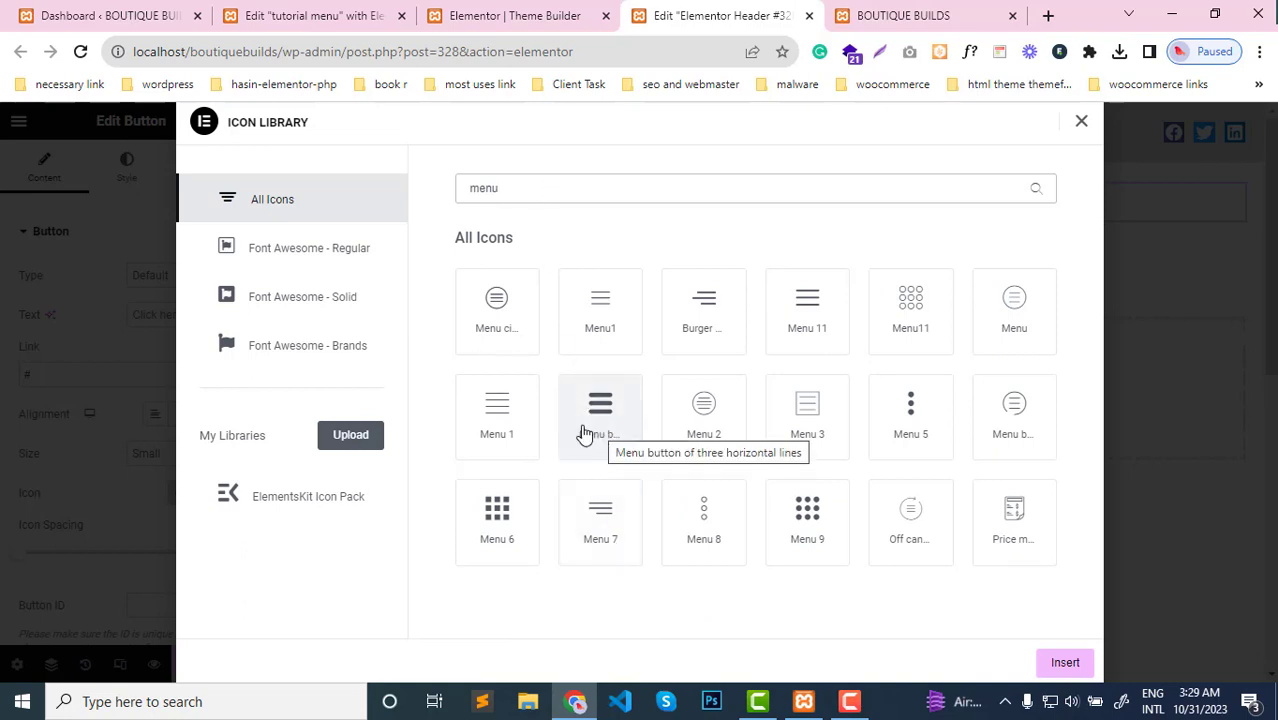
{"action": "left_click", "coordinate": [505, 428]}
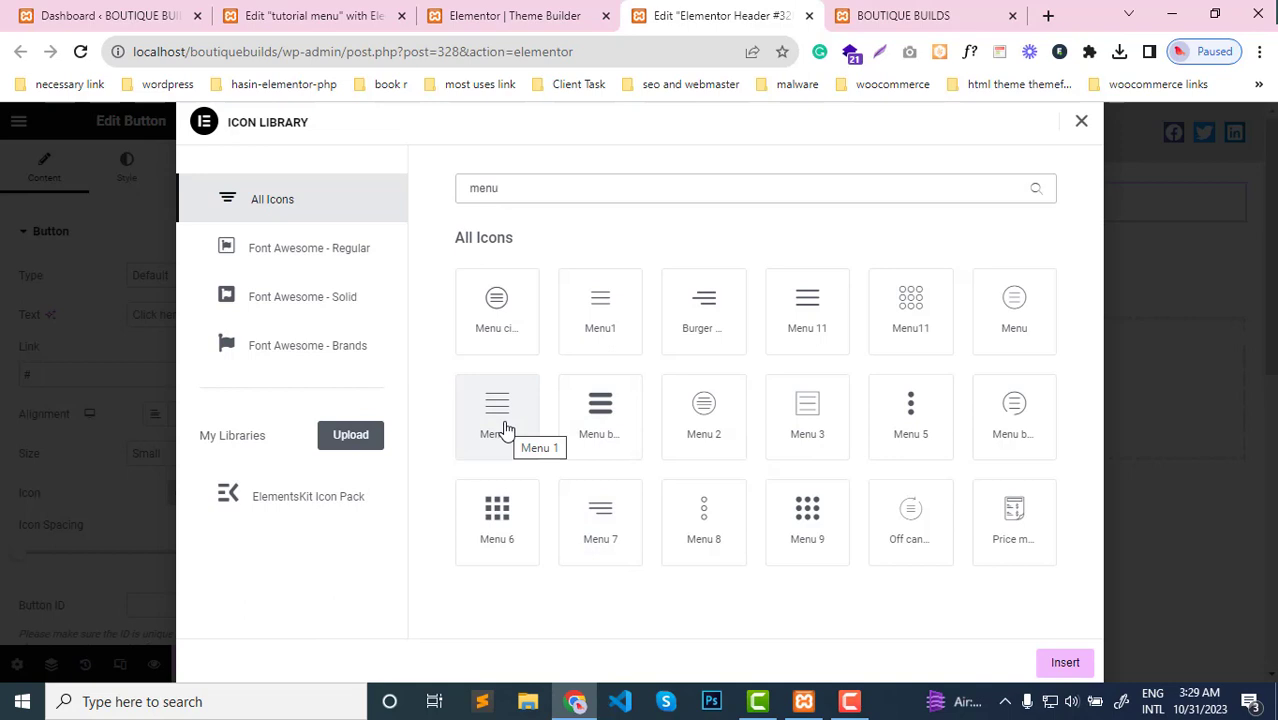
{"action": "left_click", "coordinate": [812, 322]}
{"action": "left_click", "coordinate": [1062, 664]}
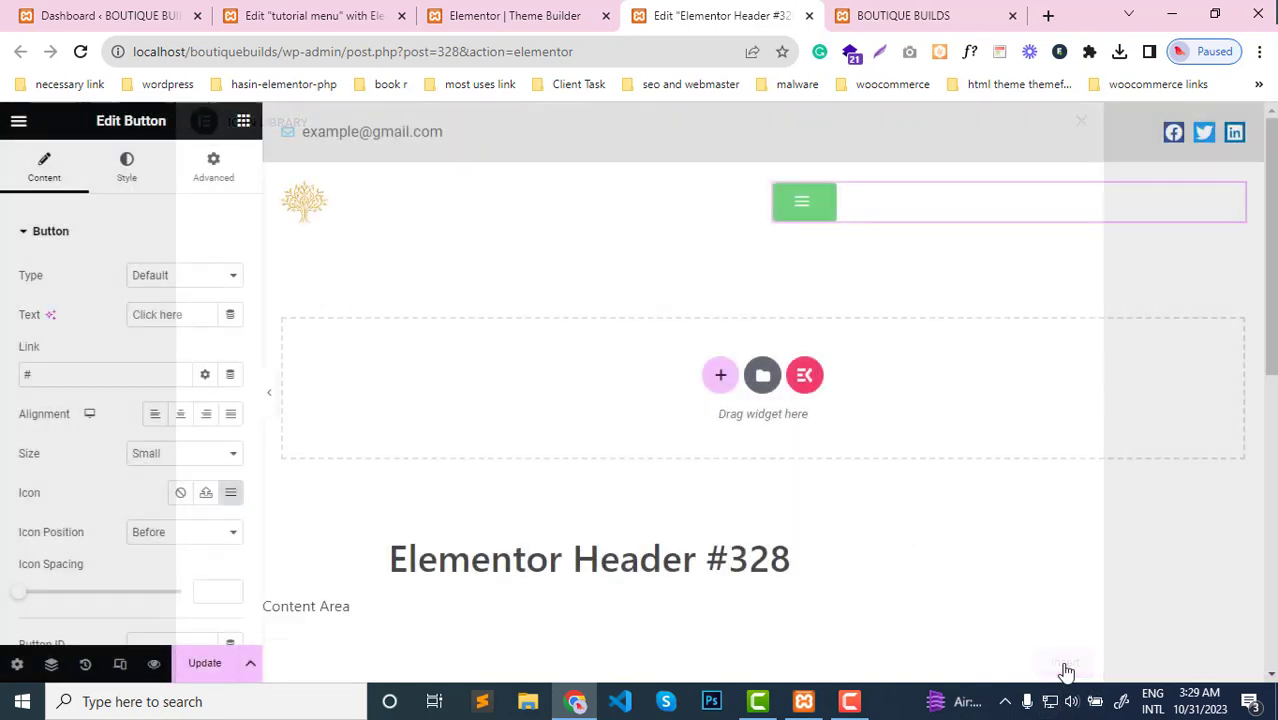
Align the header button to the right and make its background color fully transparent, #61CE7000
{"action": "left_click", "coordinate": [207, 415]}
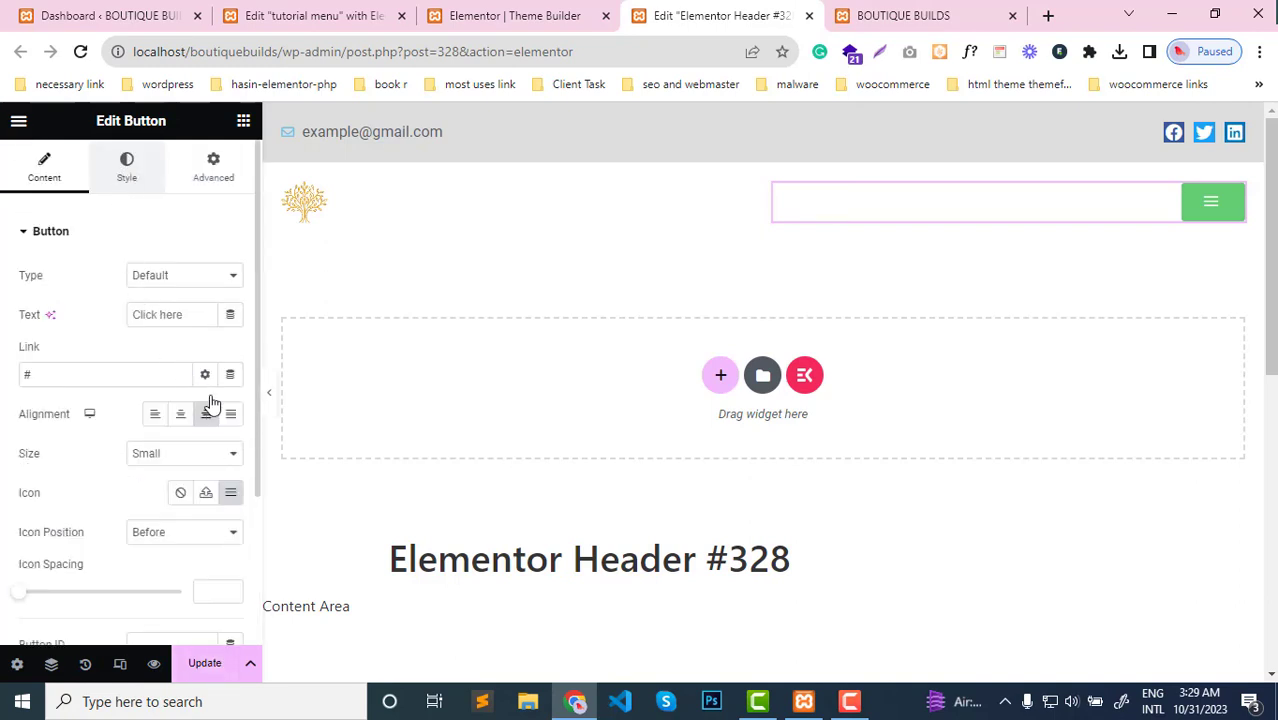
{"action": "left_click", "coordinate": [127, 167]}
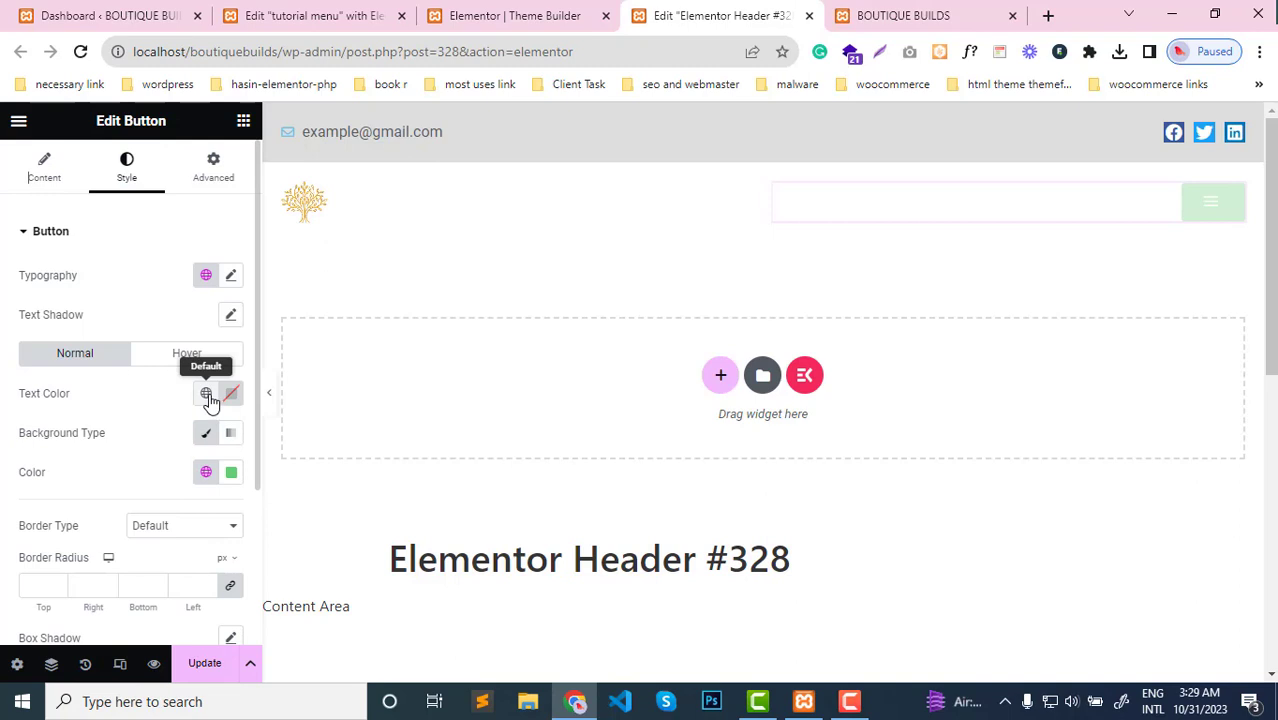
{"action": "left_click", "coordinate": [230, 475]}
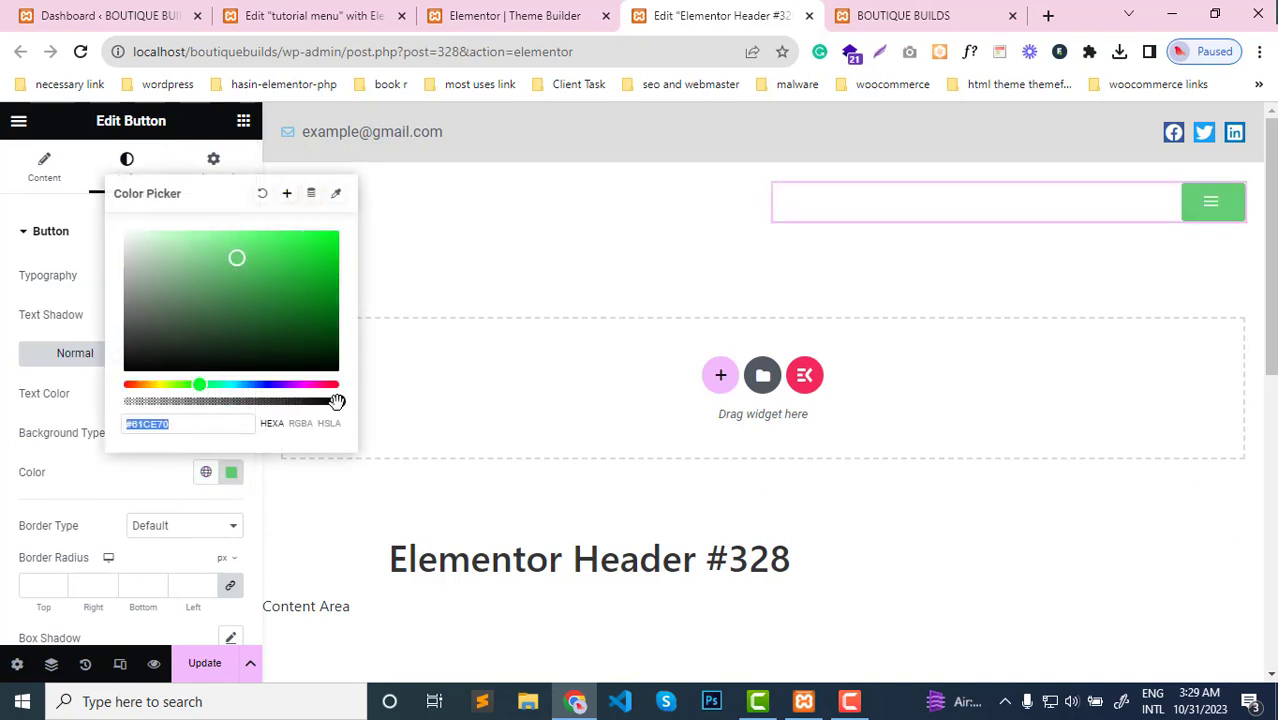
{"action": "left_click_drag", "start_coordinate": [336, 403], "coordinate": [104, 398]}
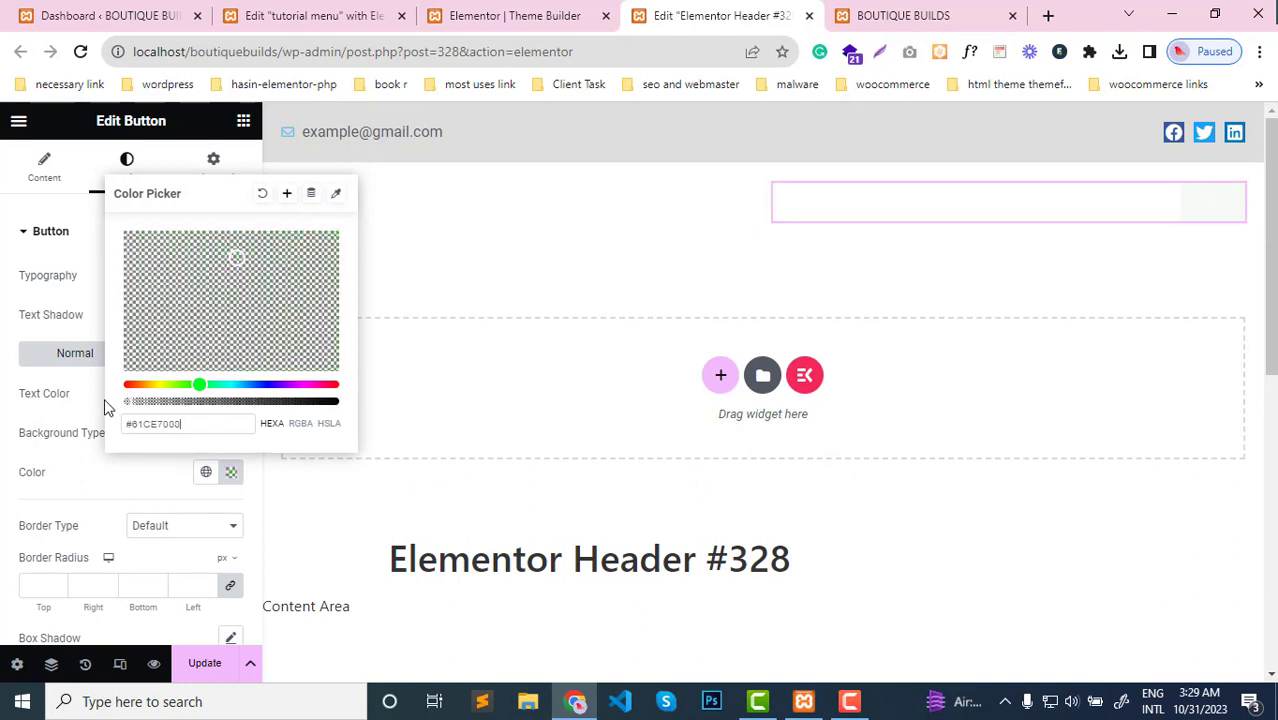
{"action": "left_click", "coordinate": [98, 479]}
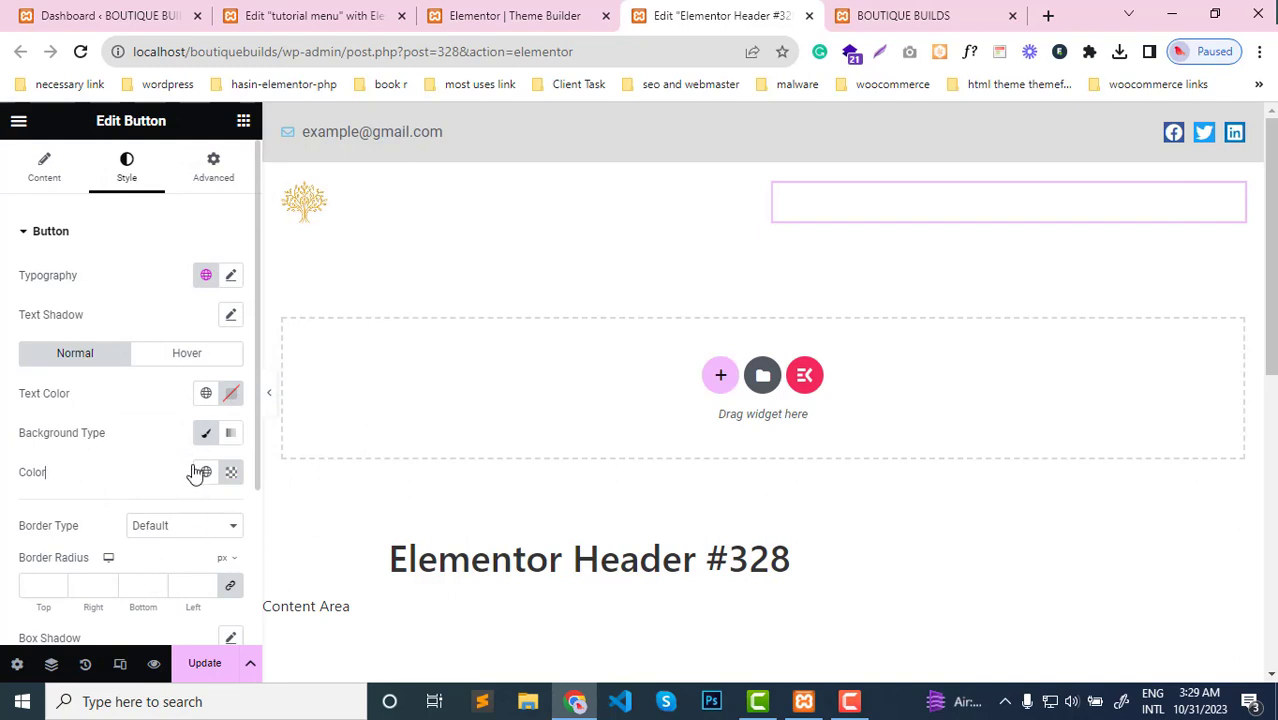
Set the header button's typography size to 22 px
{"action": "left_click", "coordinate": [231, 278]}
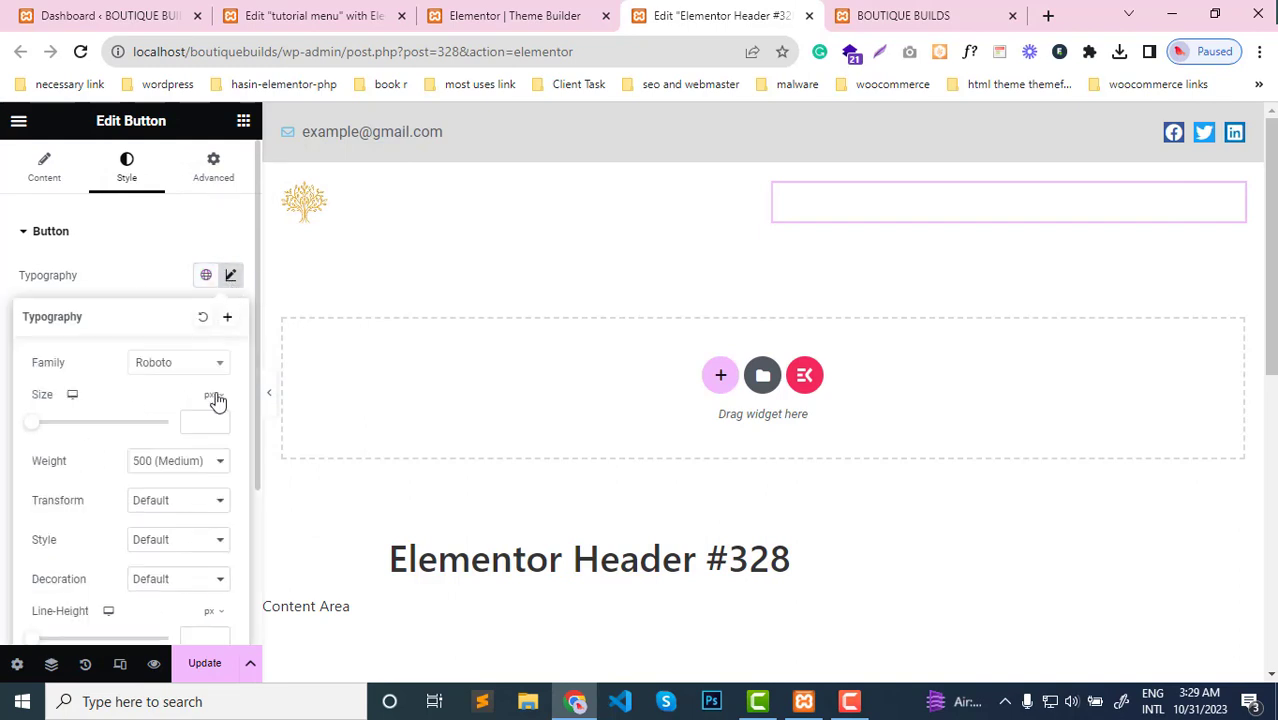
{"action": "left_click", "coordinate": [195, 423]}
{"action": "type", "text": "22"}
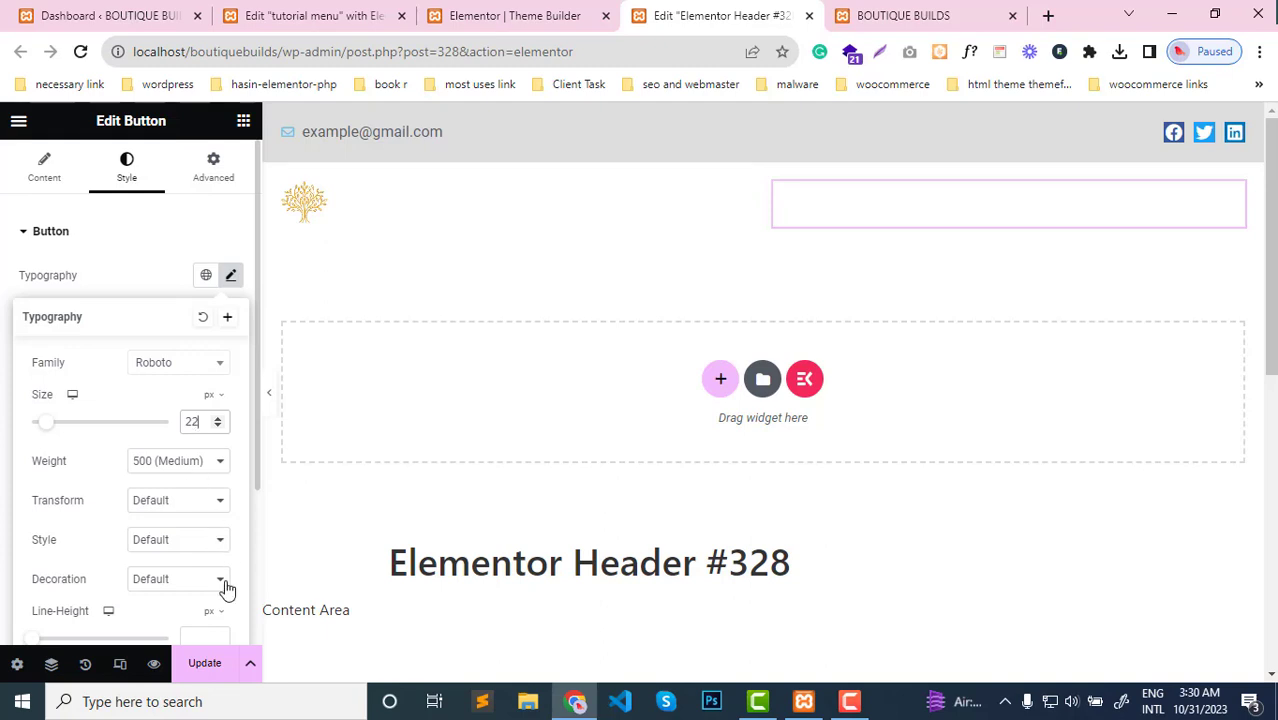
Save the header changes and set the header button's link to the dynamic Popup action
{"action": "left_click", "coordinate": [204, 664]}
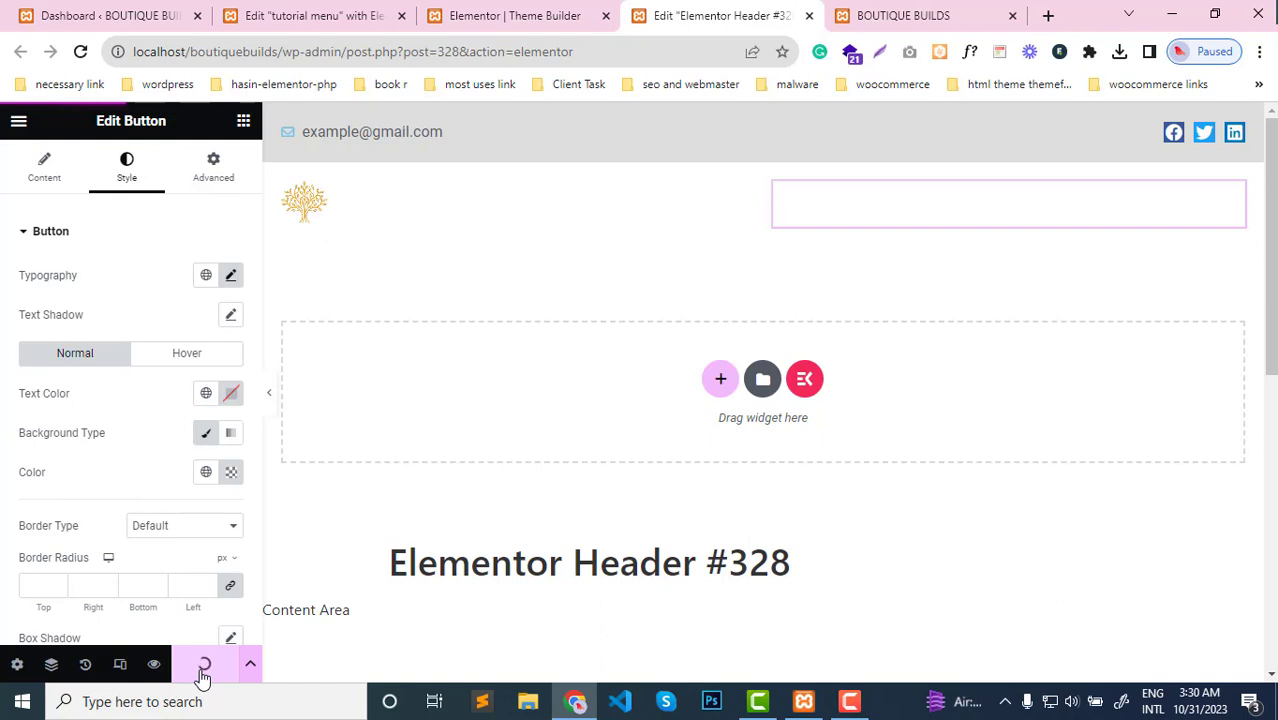
{"action": "left_click", "coordinate": [44, 172]}
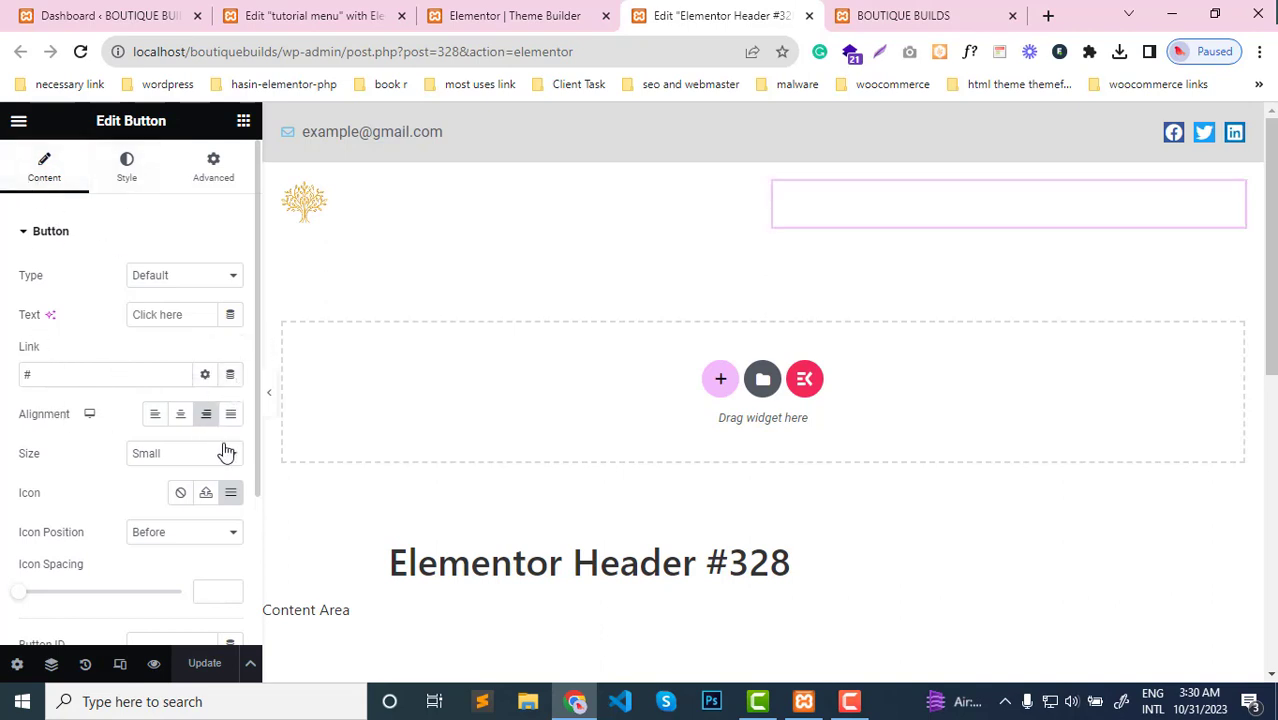
{"action": "left_click", "coordinate": [231, 376]}
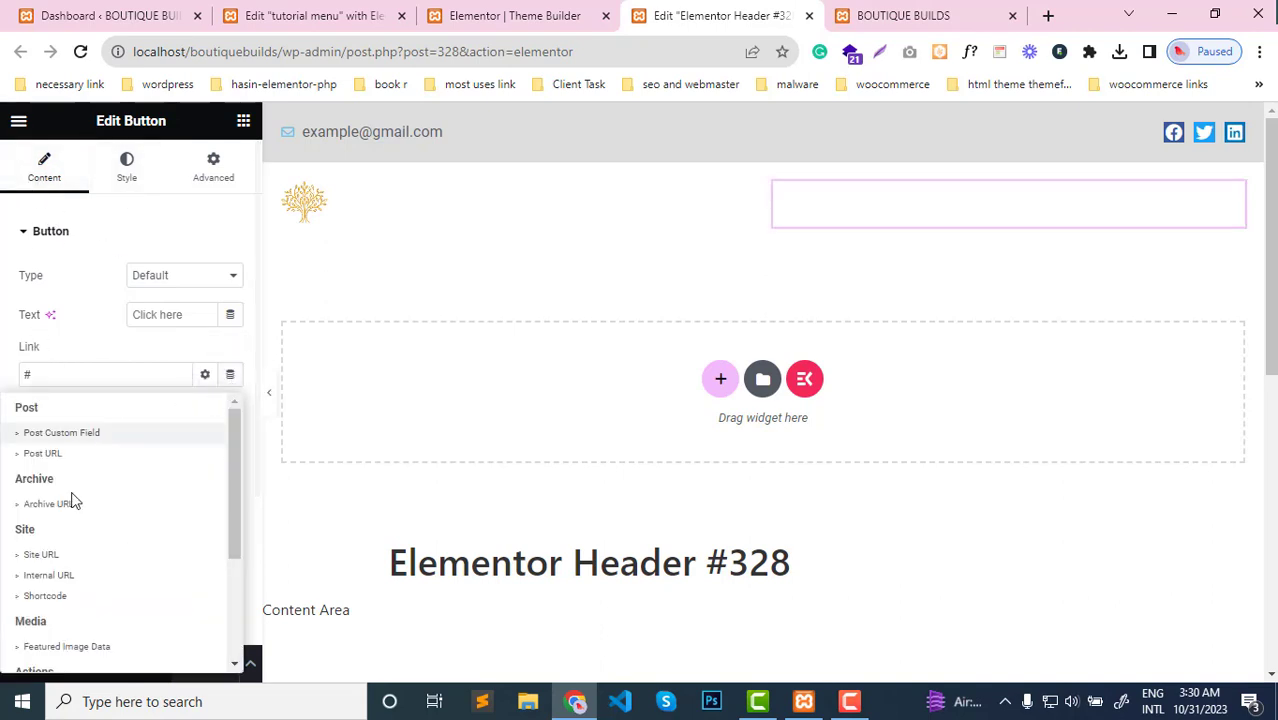
{"action": "scroll", "coordinate": [71, 534], "scroll_direction": "down", "scroll_amount": 3}
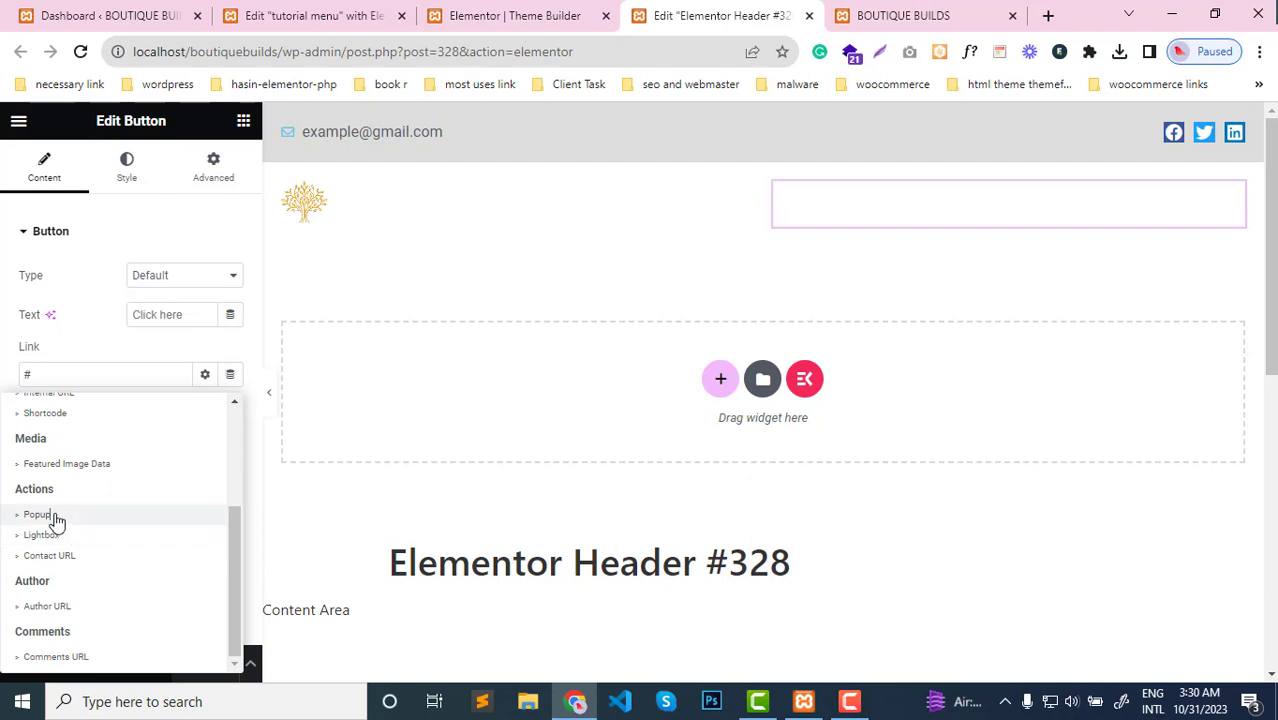
{"action": "left_click", "coordinate": [50, 516]}
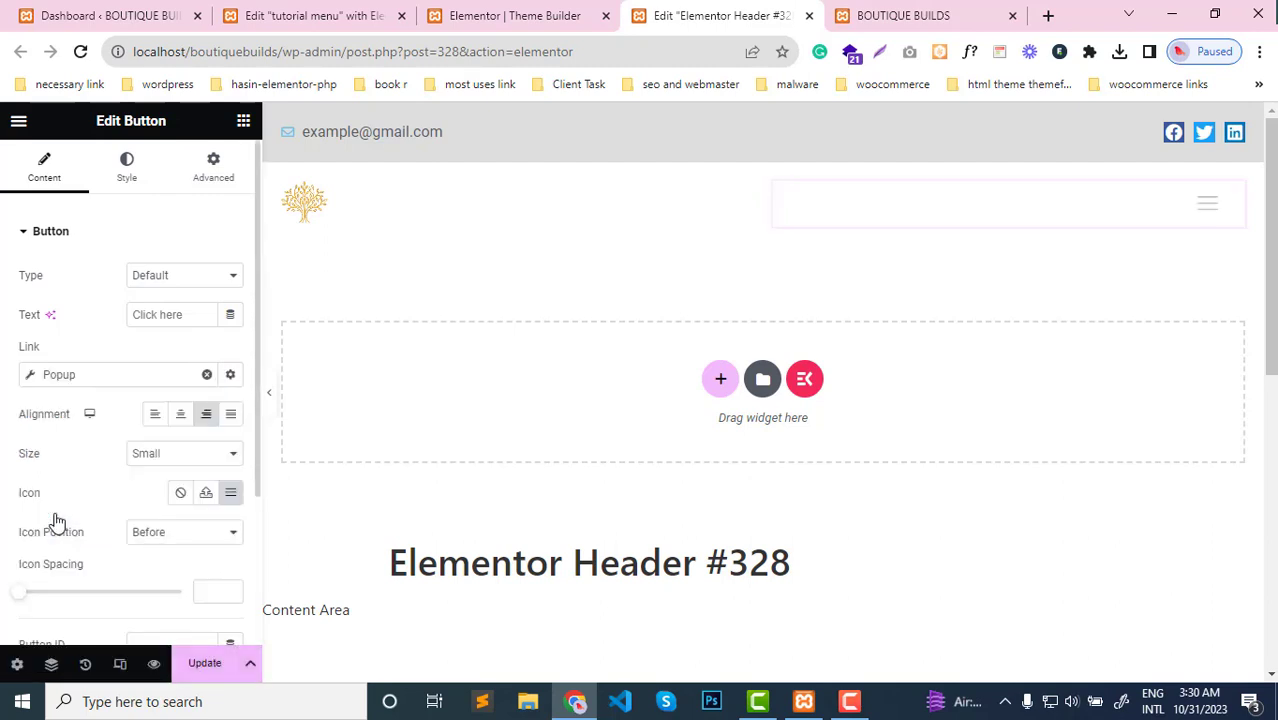
Choose the "tutorial menu" template as the popup the button's link opens, and update the header
{"action": "left_click", "coordinate": [30, 376]}
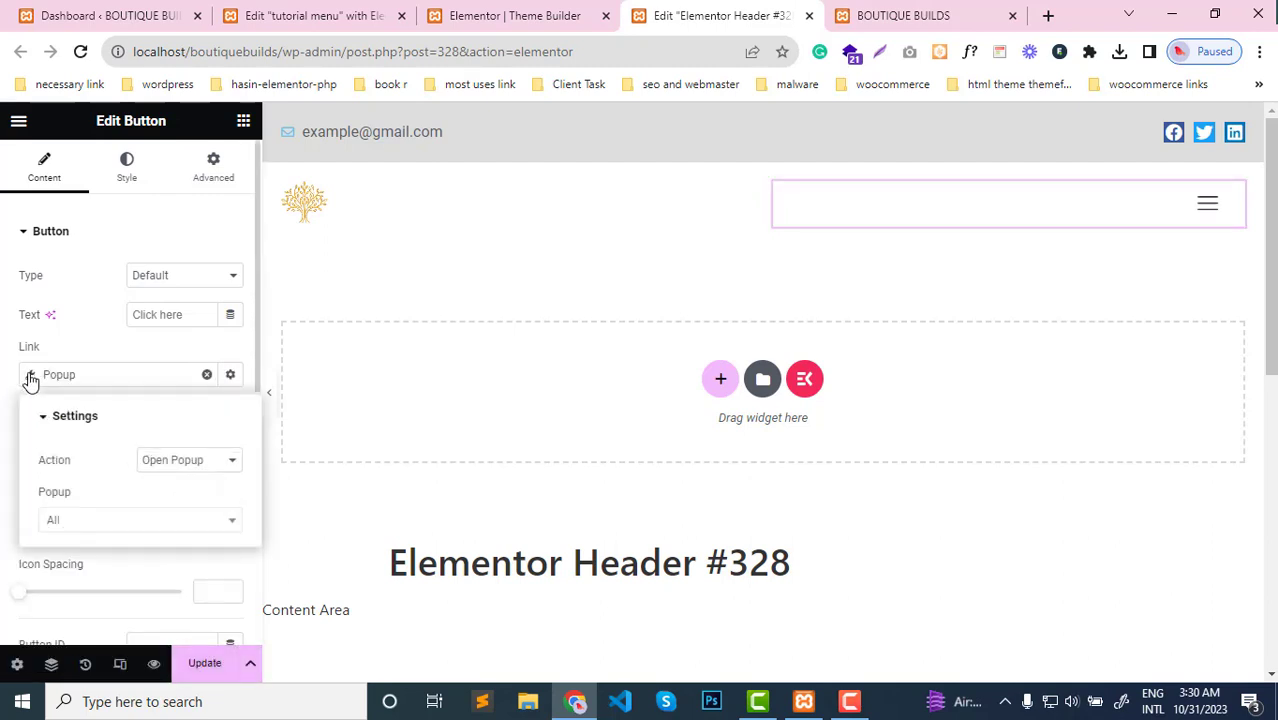
{"action": "left_click", "coordinate": [148, 527]}
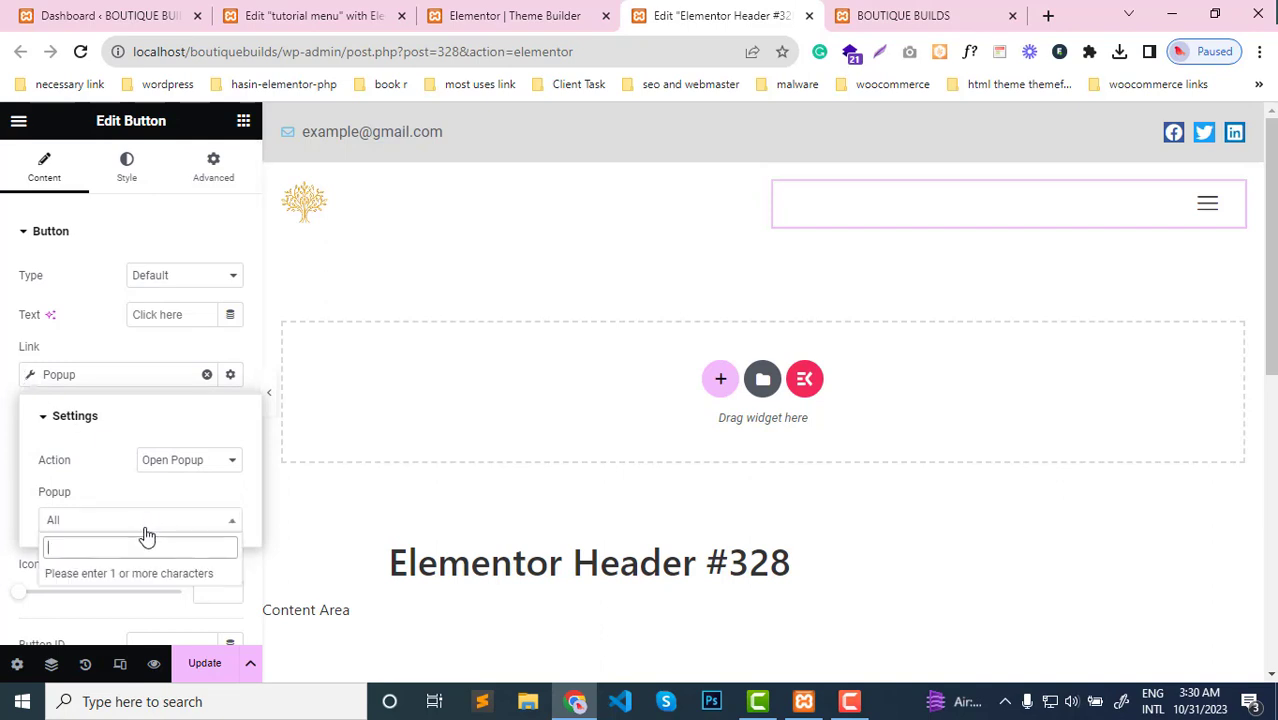
{"action": "type", "text": "t"}
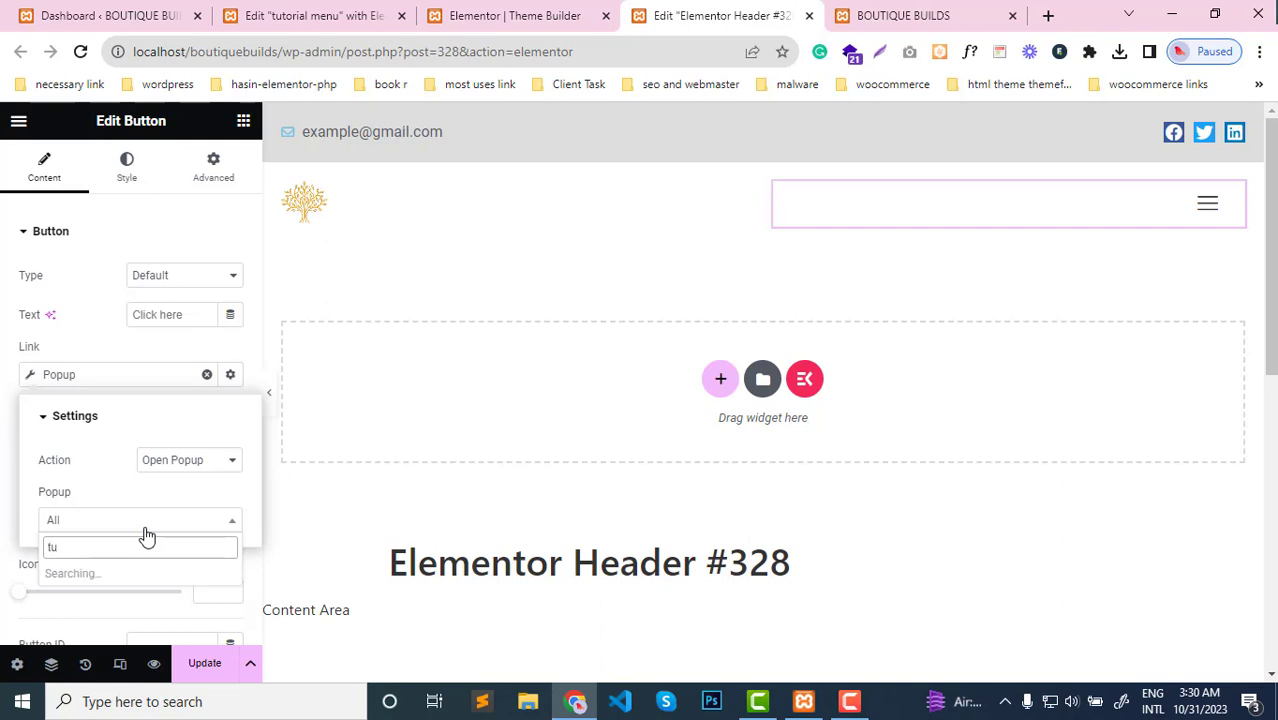
{"action": "type", "text": "u"}
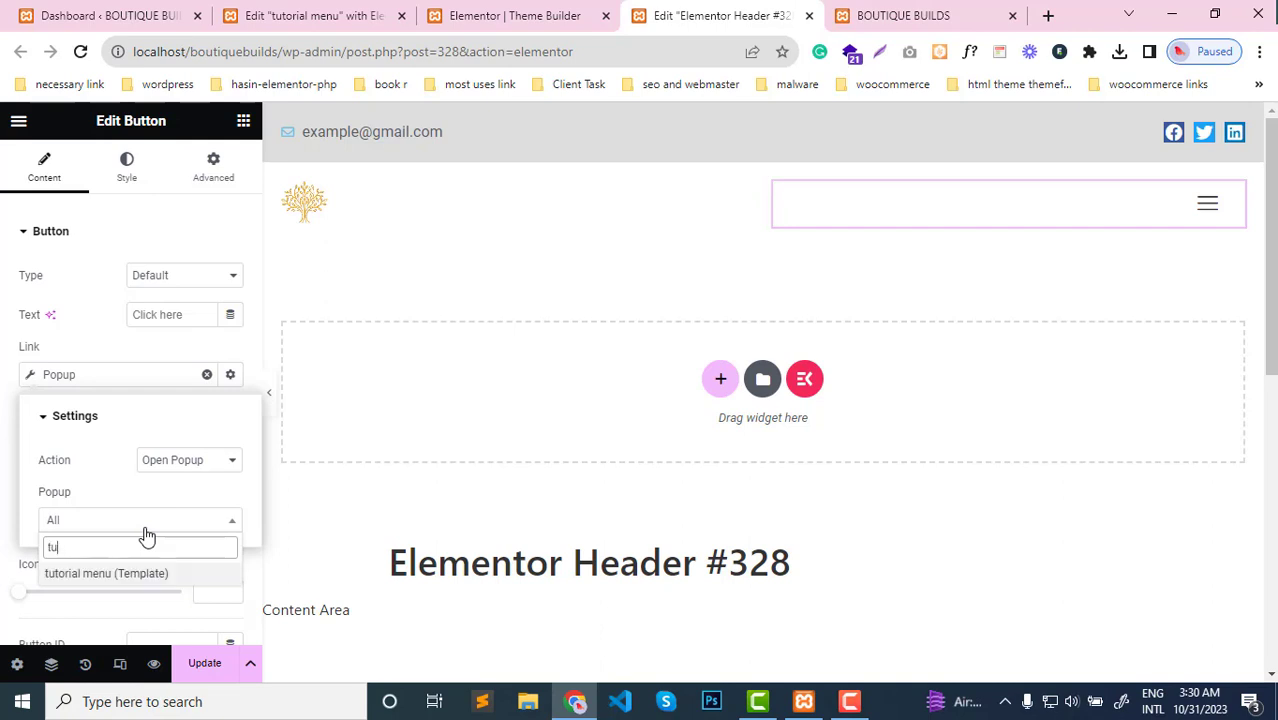
{"action": "left_click", "coordinate": [110, 574]}
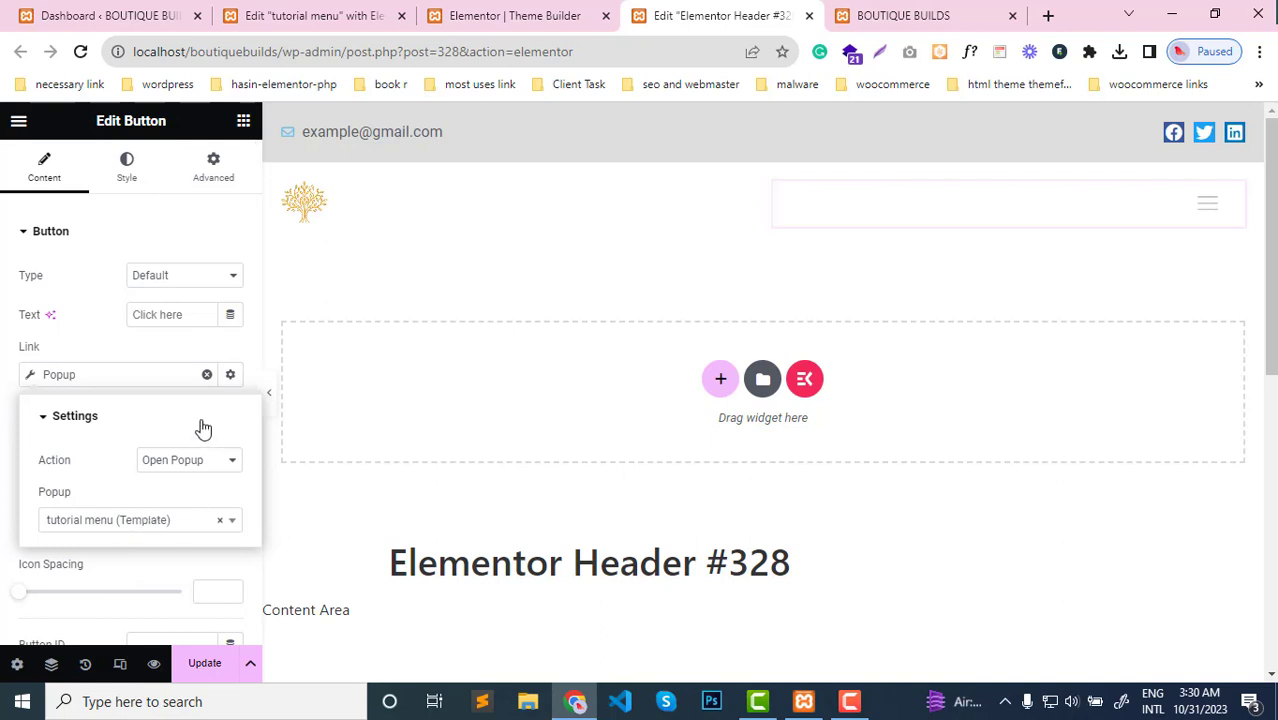
{"action": "left_click", "coordinate": [3, 442]}
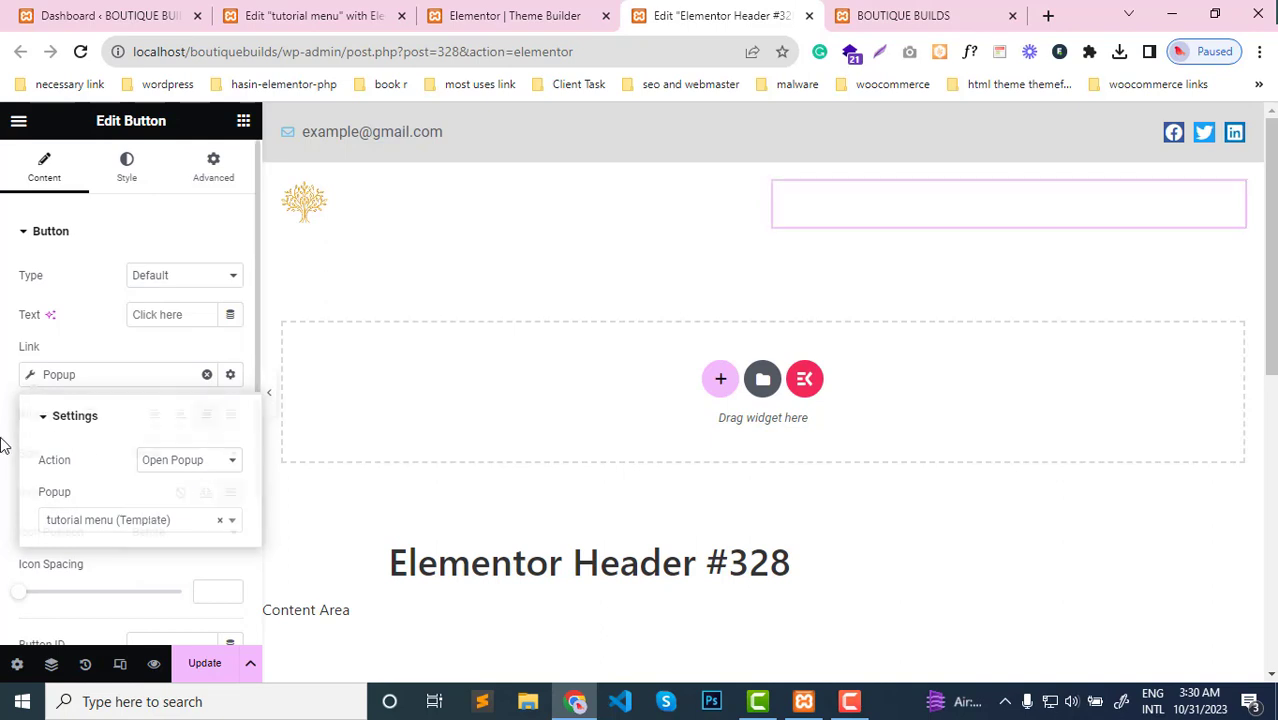
{"action": "left_click", "coordinate": [204, 665]}
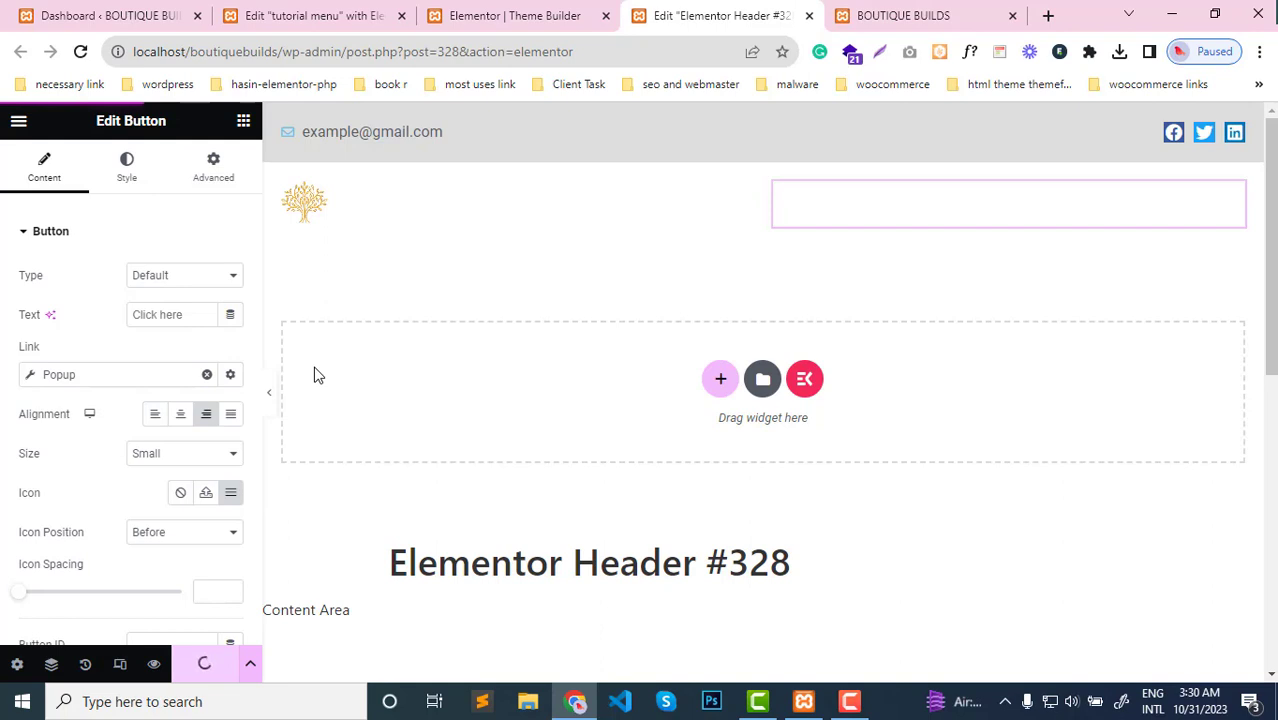
Test the header's menu icon on the live Boutique Builds homepage by opening and closing the popup menu several times
{"action": "left_click", "coordinate": [881, 8]}
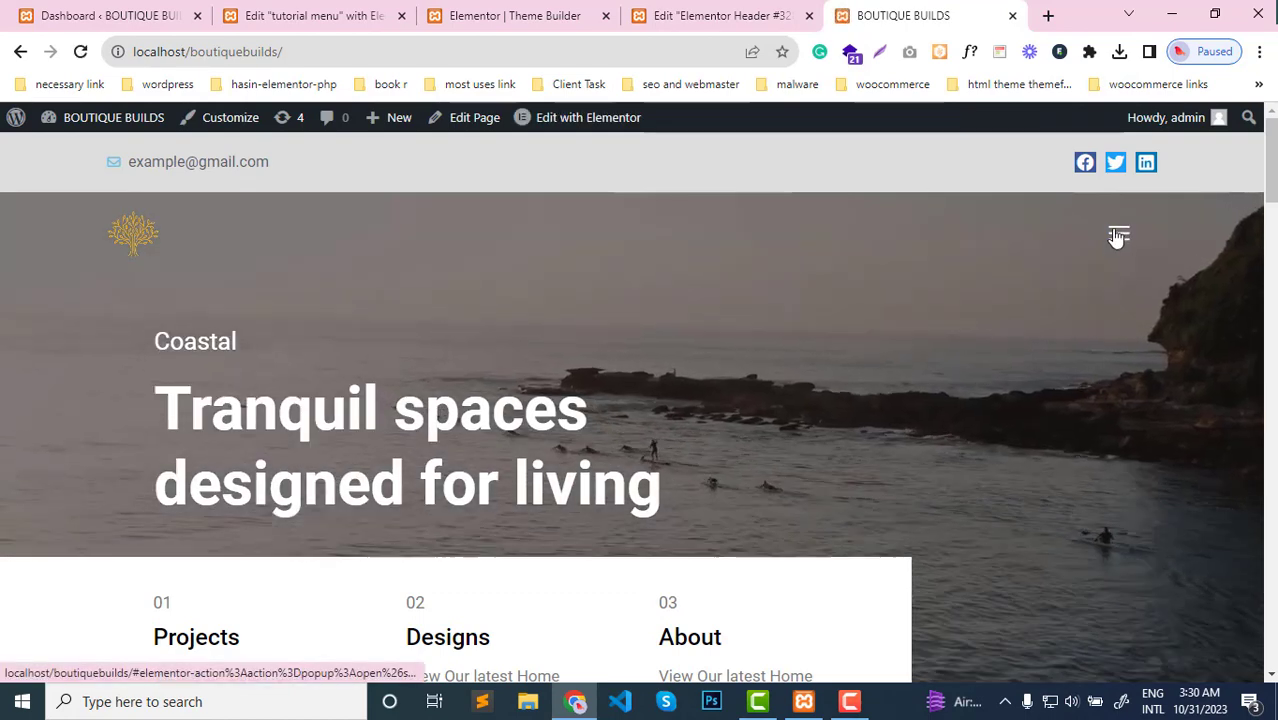
{"action": "left_click", "coordinate": [1118, 237]}
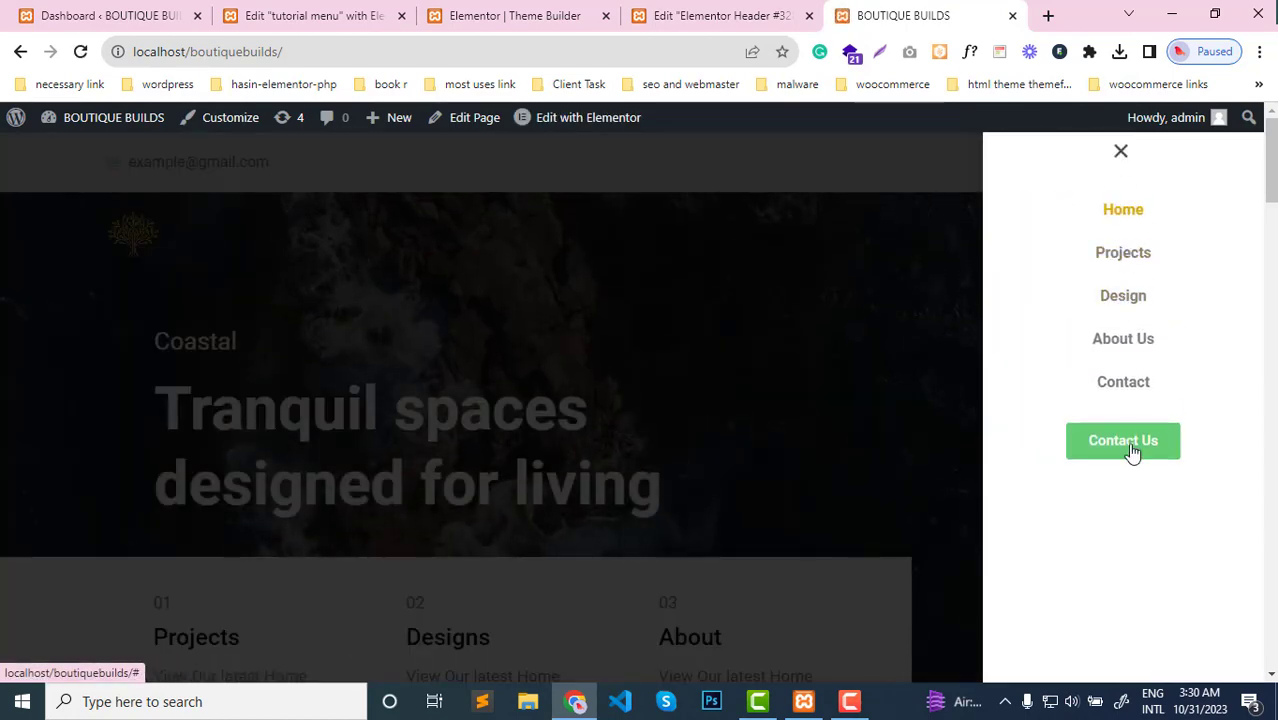
{"action": "left_click", "coordinate": [1121, 152]}
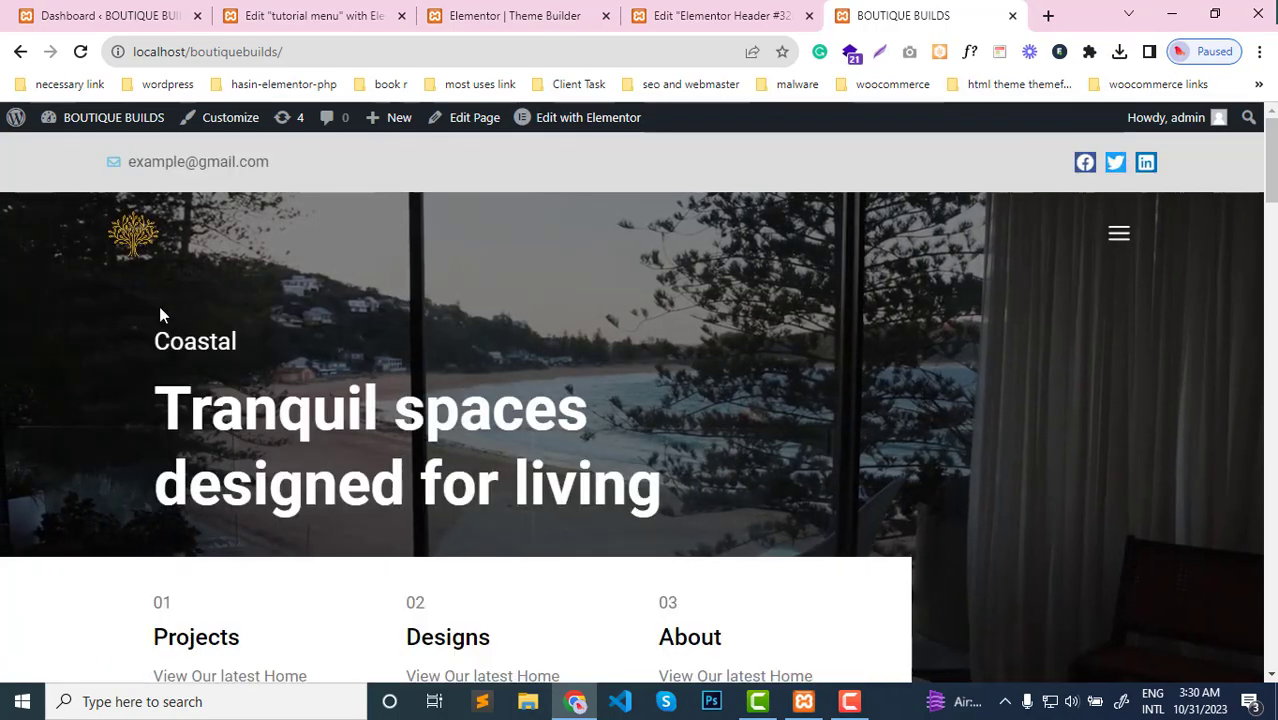
{"action": "scroll", "coordinate": [470, 300], "scroll_direction": "down", "scroll_amount": 3}
{"action": "scroll", "coordinate": [700, 366], "scroll_direction": "up", "scroll_amount": 2}
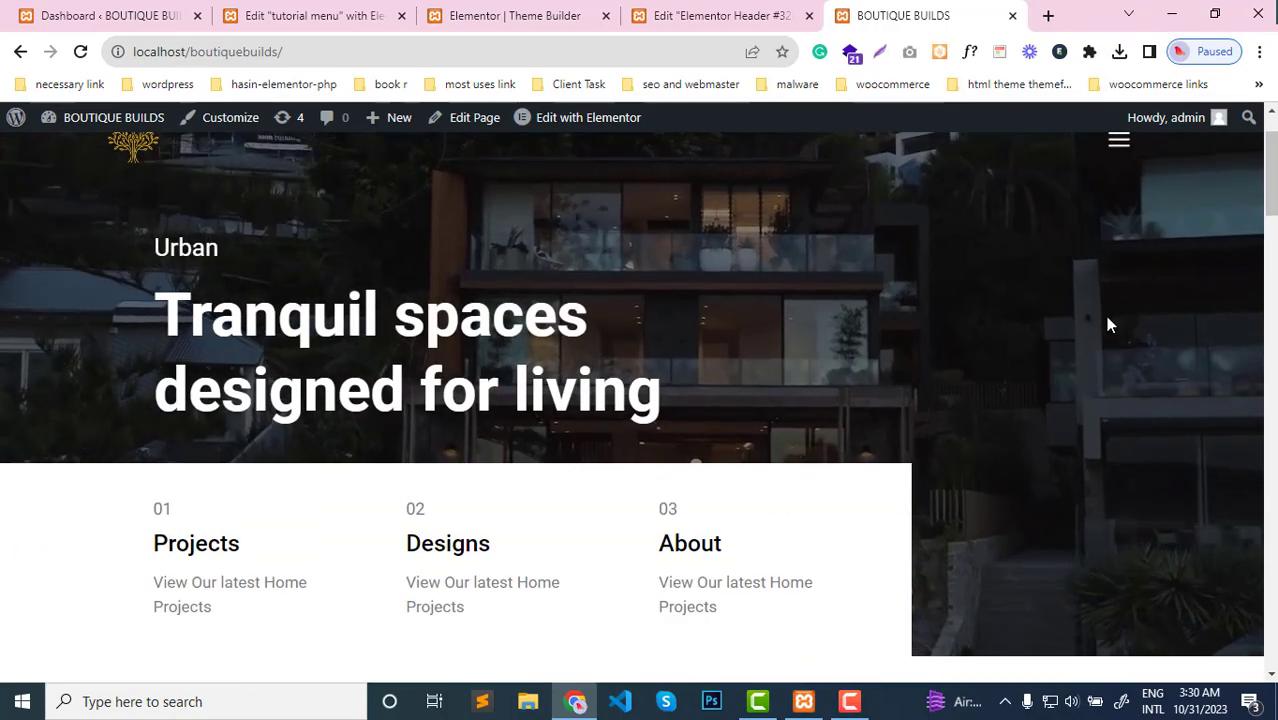
{"action": "scroll", "coordinate": [1107, 320], "scroll_direction": "up", "scroll_amount": 1}
{"action": "left_click", "coordinate": [1119, 238]}
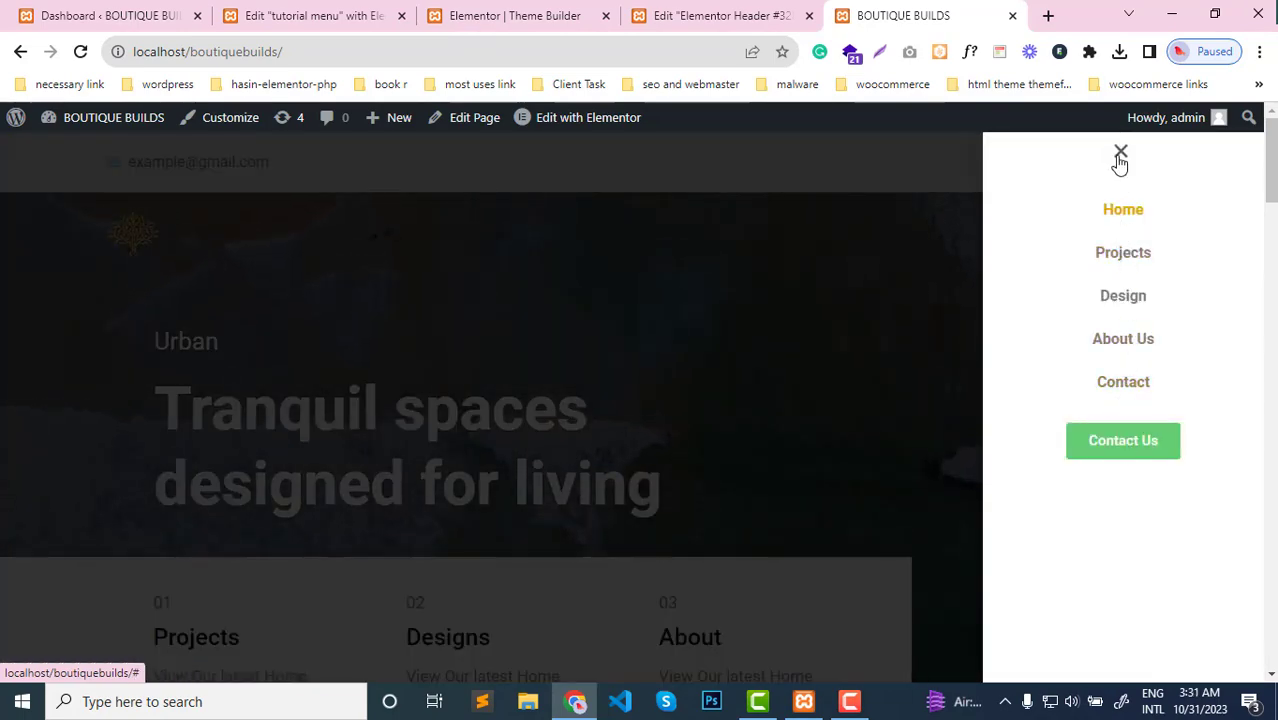
{"action": "left_click", "coordinate": [1120, 153]}
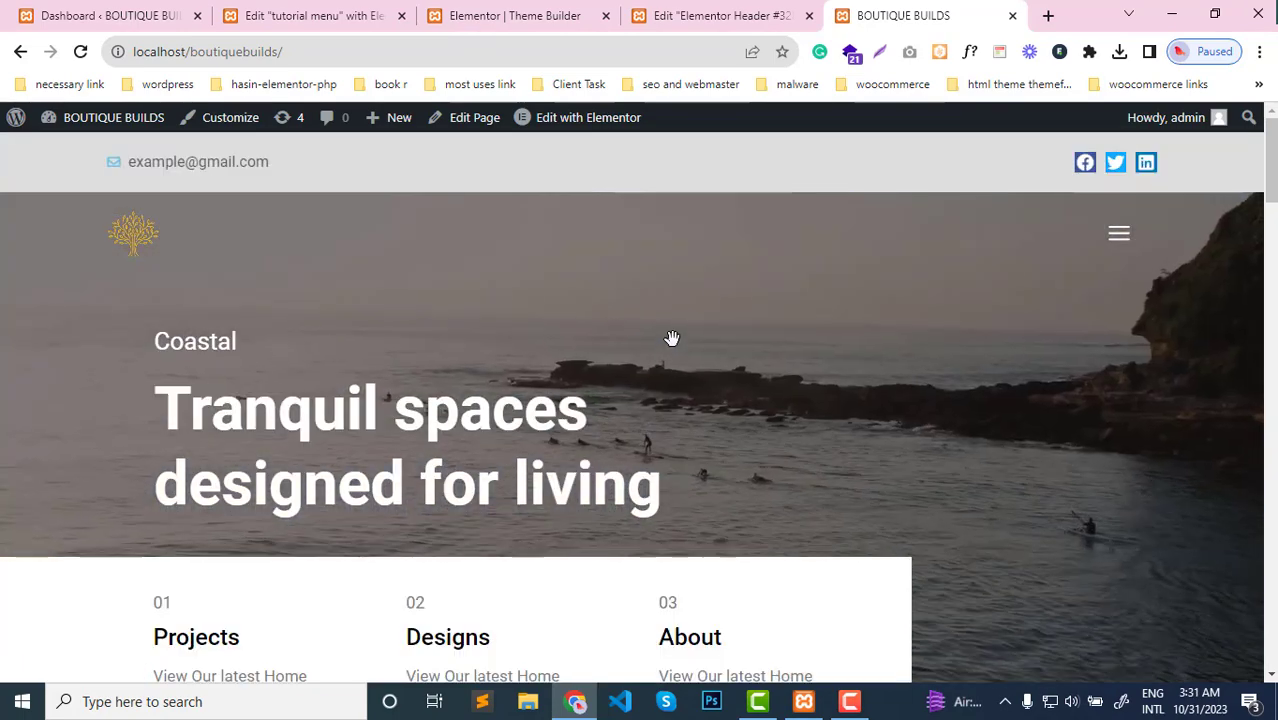
{"action": "left_click", "coordinate": [1120, 236]}
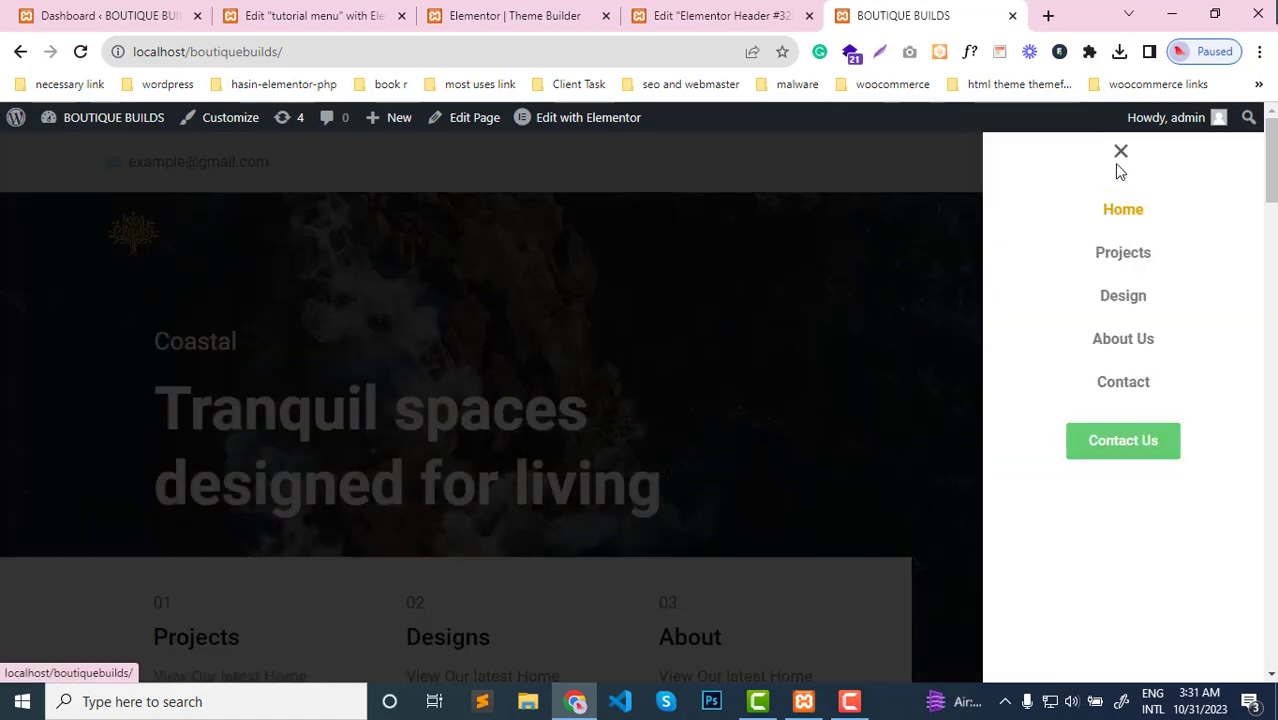
{"action": "left_click", "coordinate": [1120, 153]}
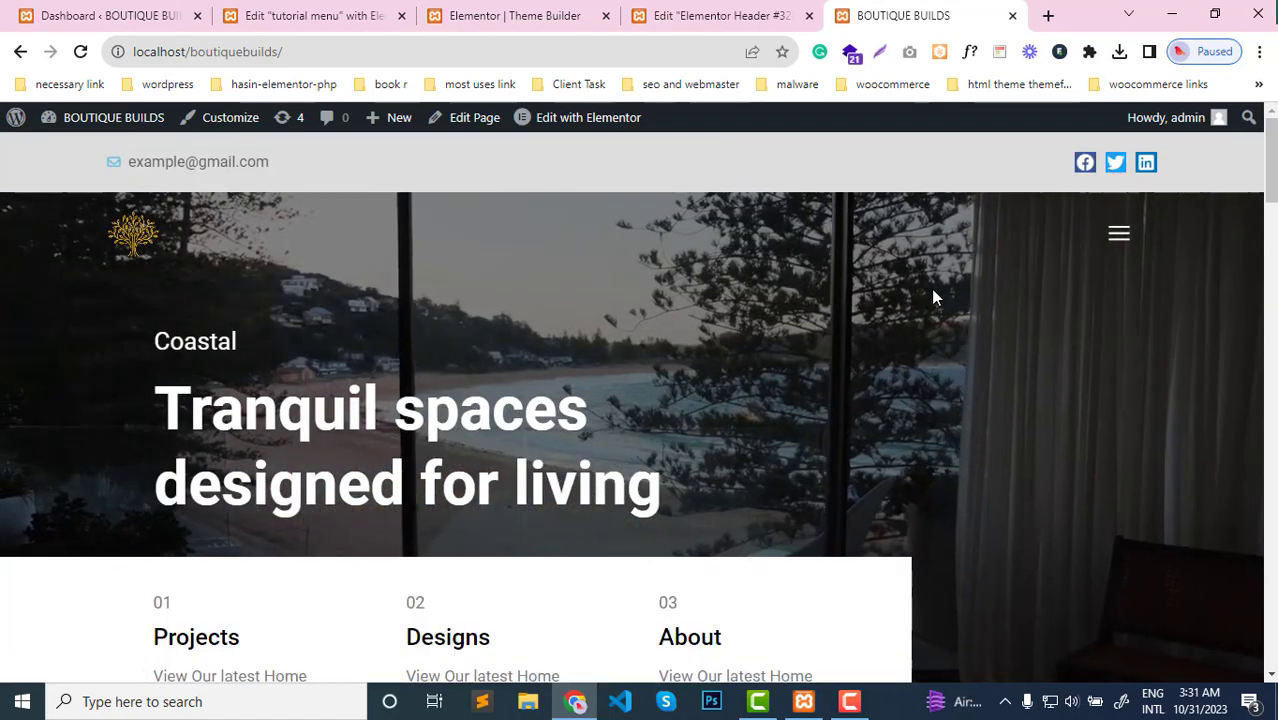